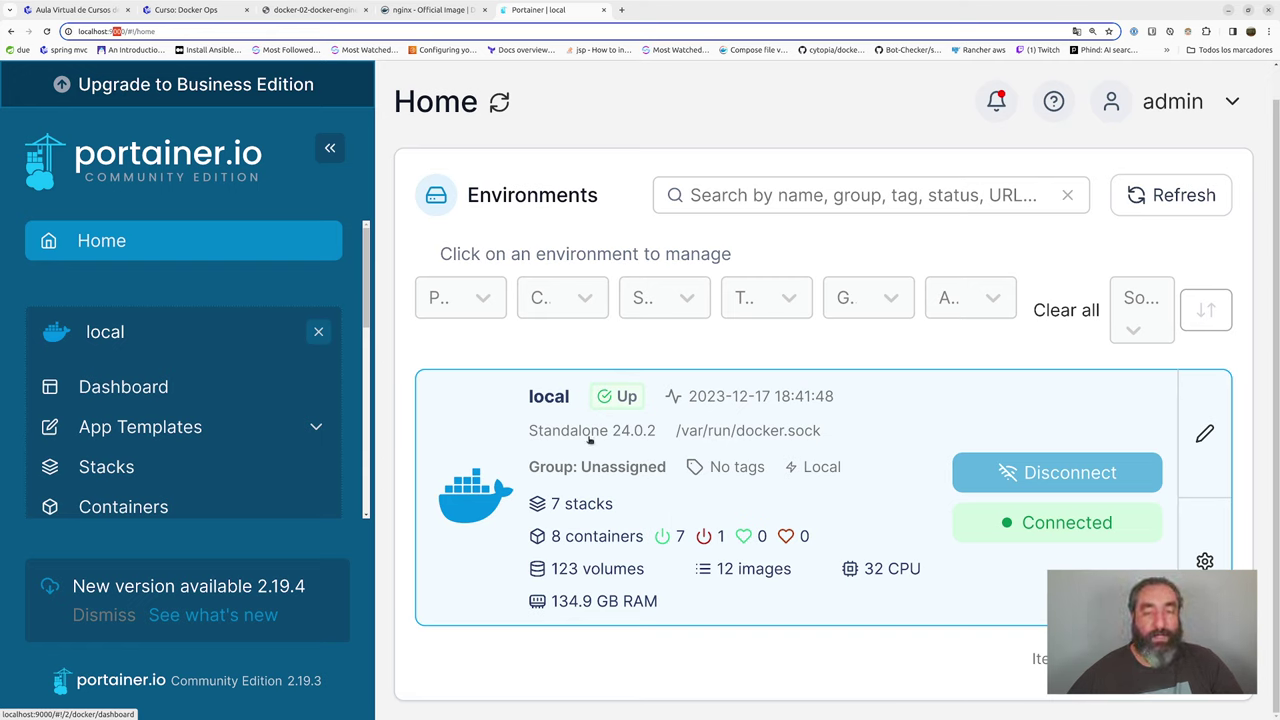
- Open the local environment's dashboard and view its stat tiles
click(524, 433)
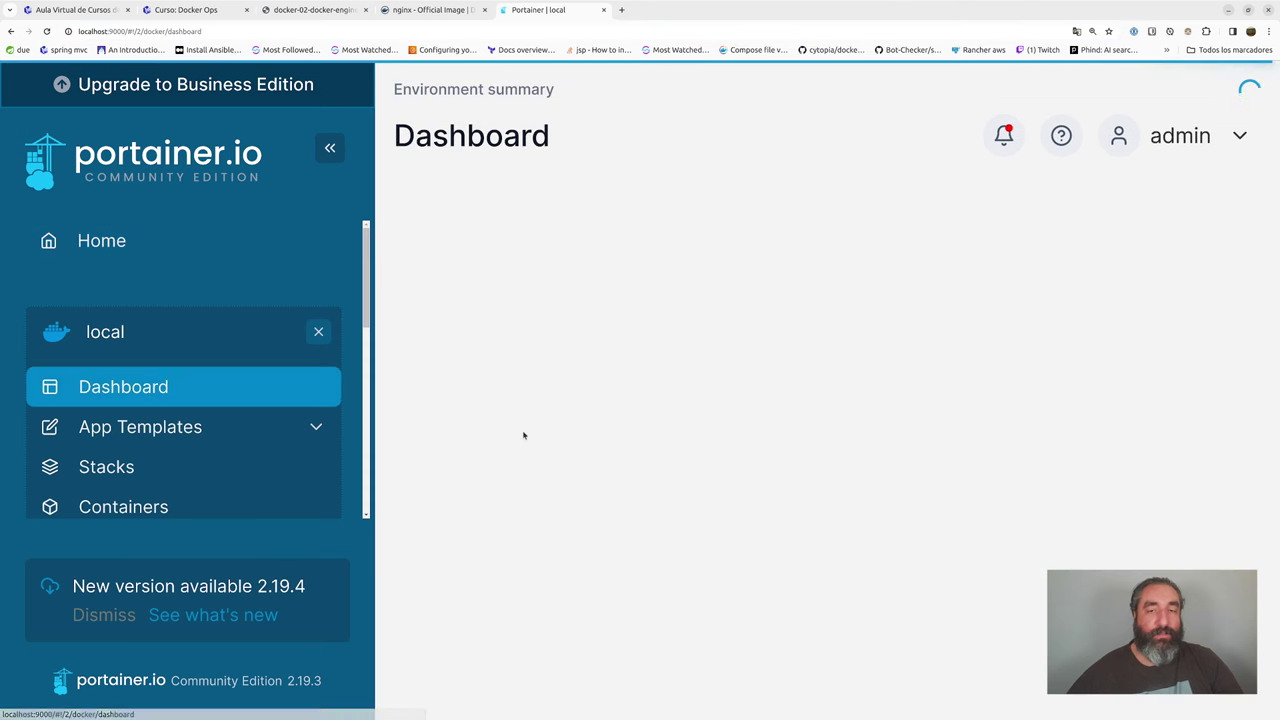
scroll(648, 409, down, 2)
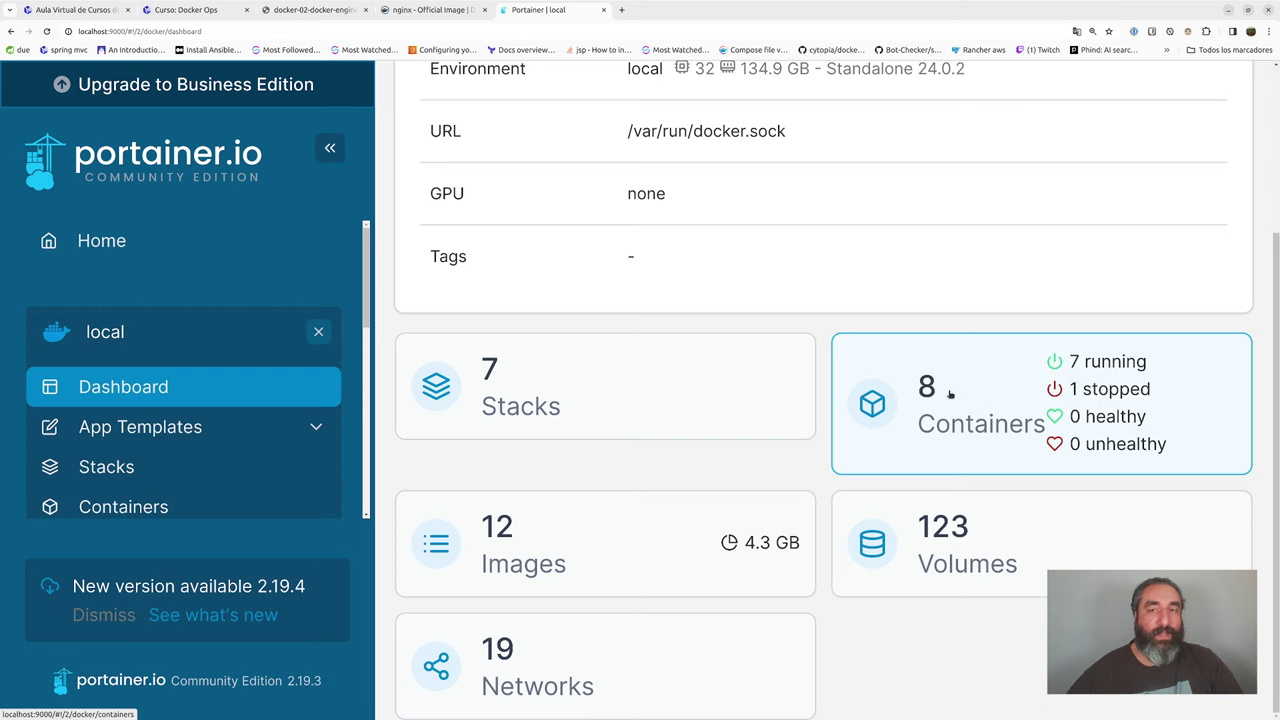
- Go to the local environment's container list and start adding a new container
click(950, 393)
scroll(815, 323, up, 2)
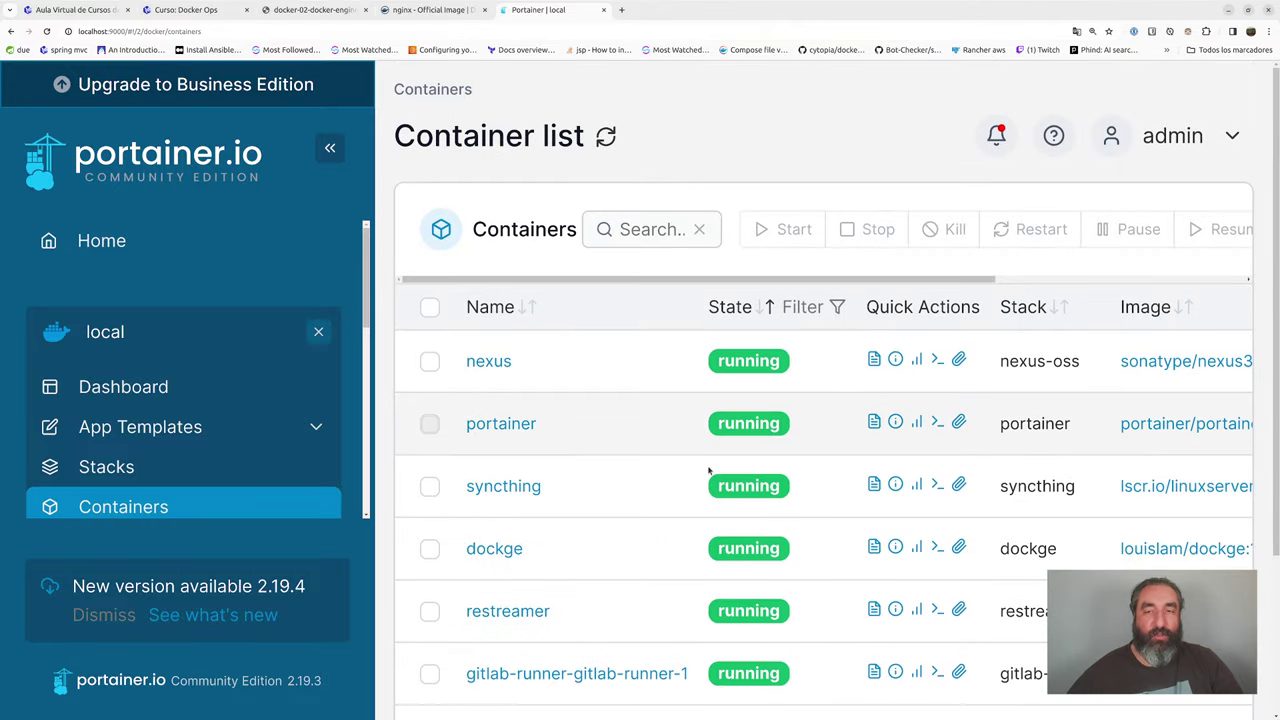
key(ctrl+minus)
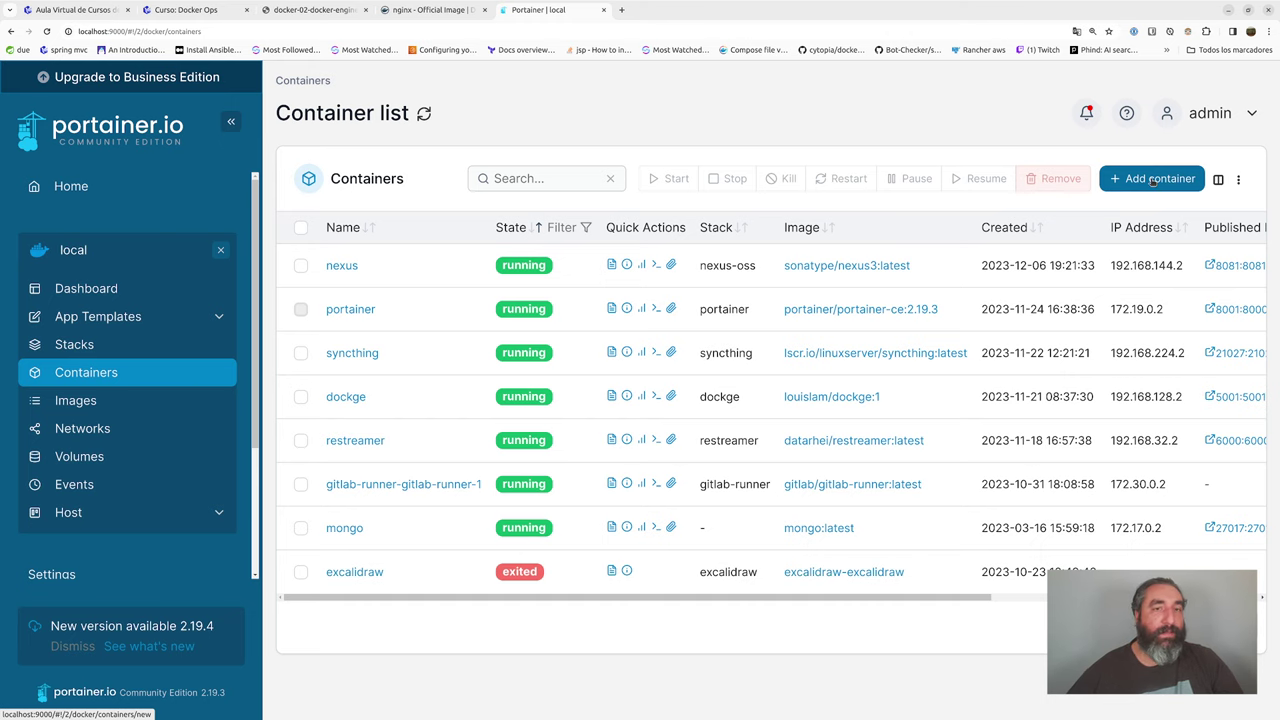
click(1152, 180)
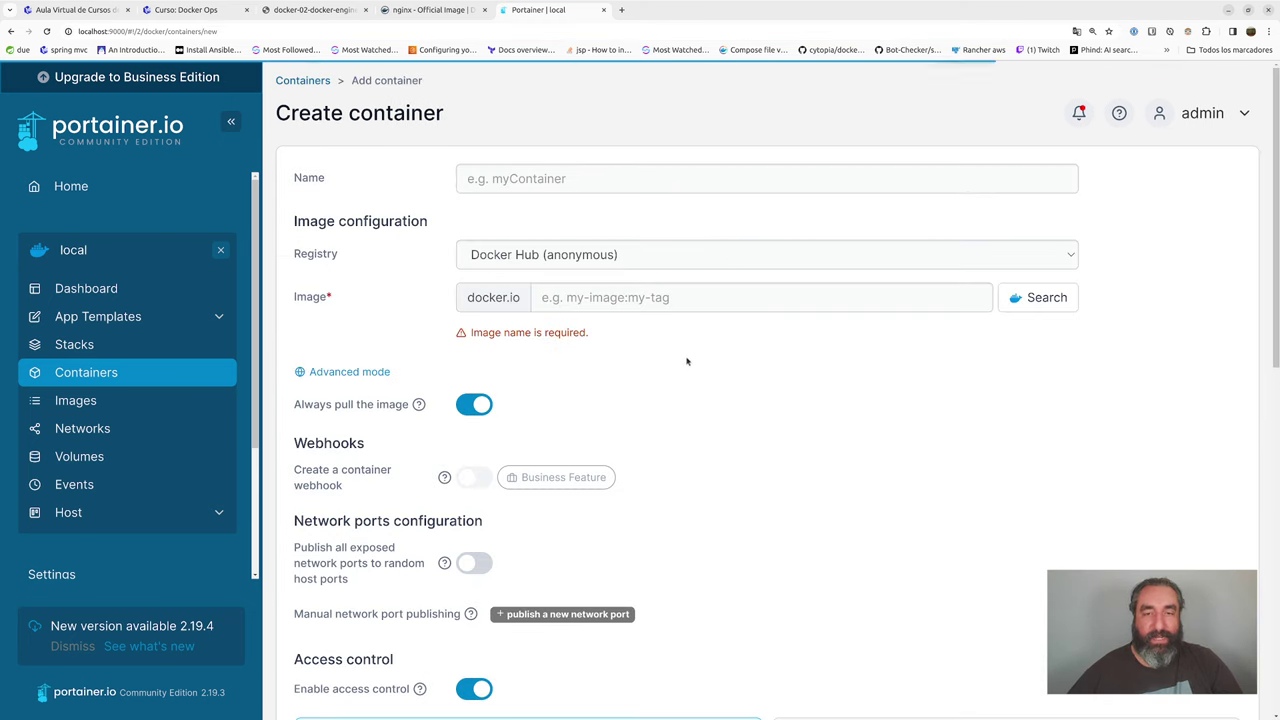
key(ctrl+plus)
key(ctrl+plus)
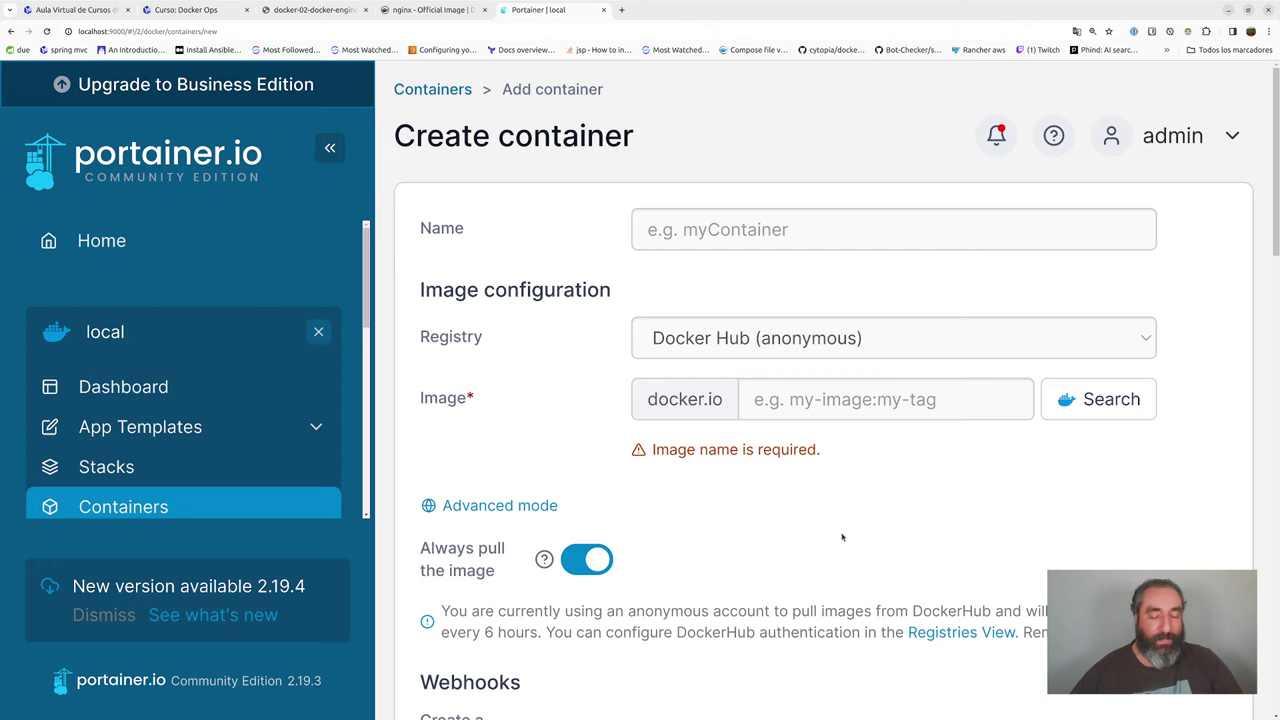
- In a new tab, search 'docker hub mysql' and open the Mysql:8.0.17 Docker Hub result
key(ctrl+t)
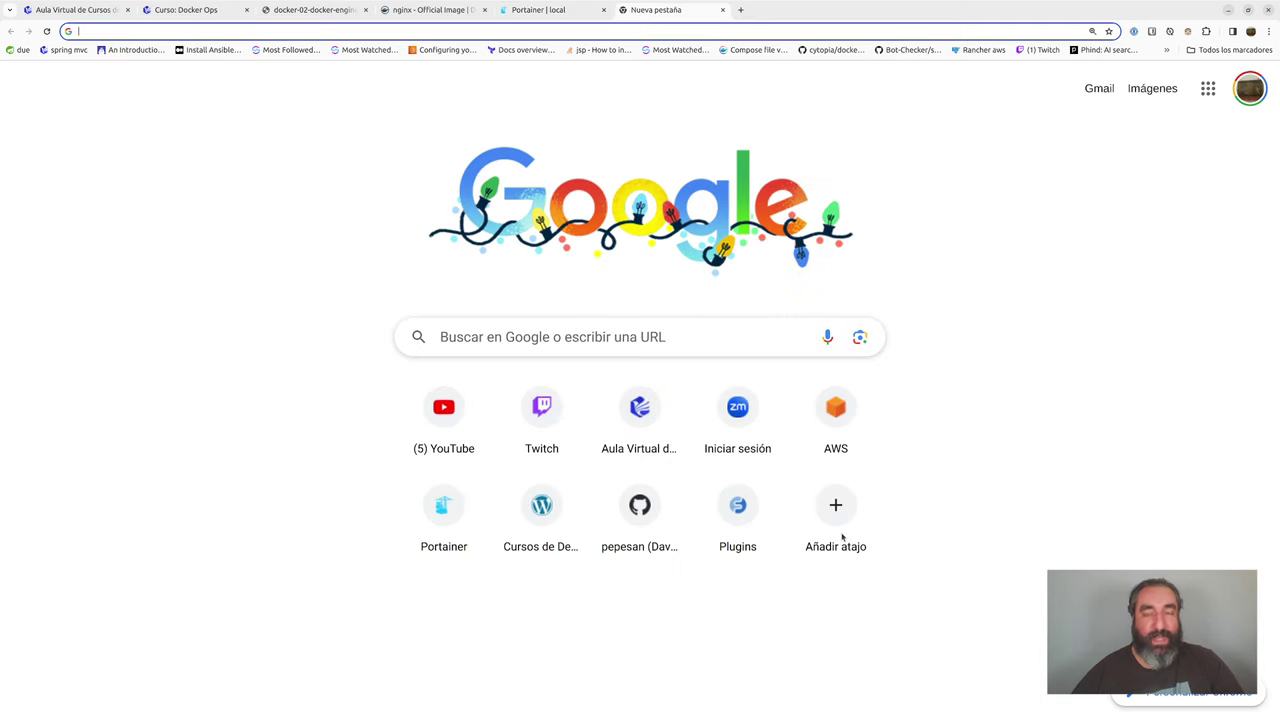
text(dc)
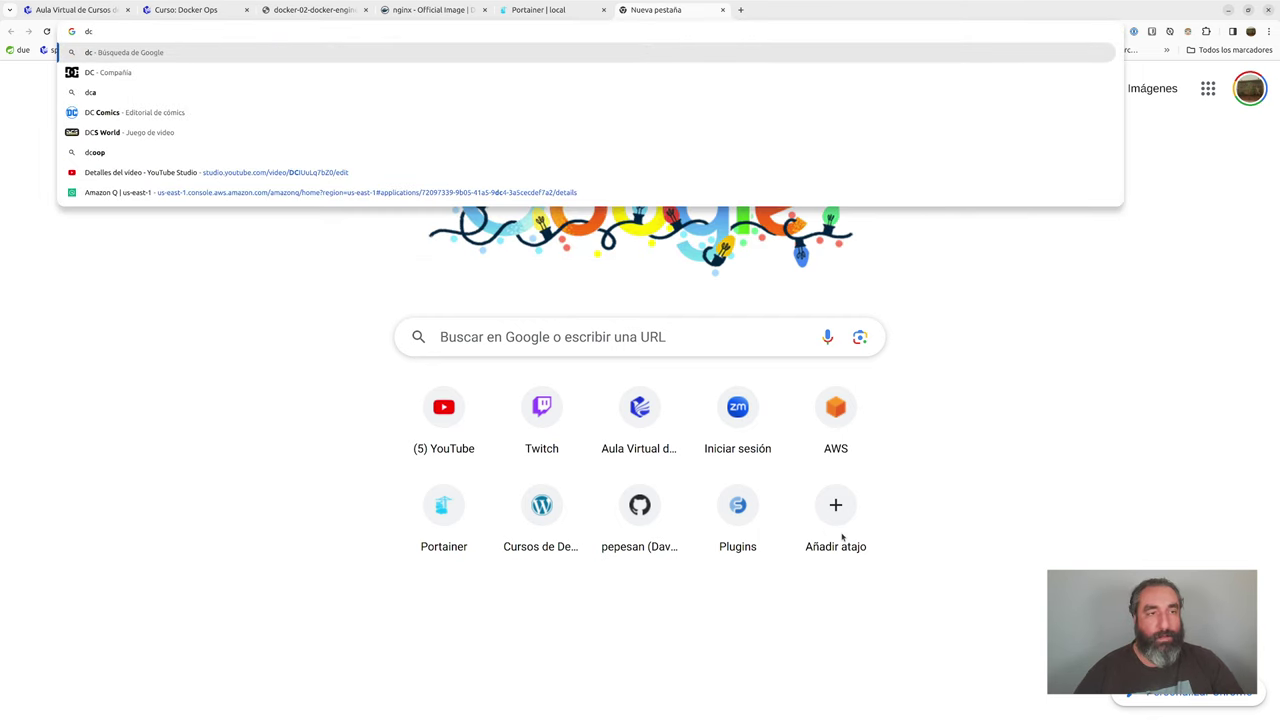
key(BackSpace)
text(ocker hub nmy)
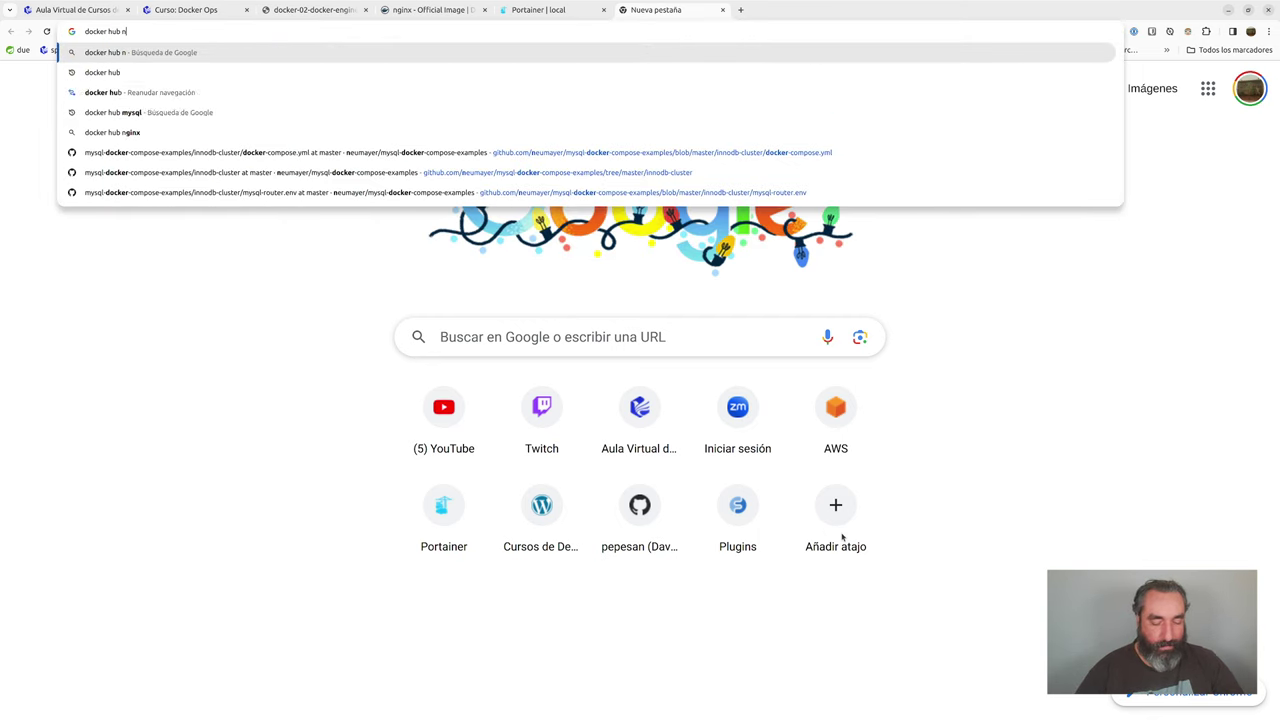
key(BackSpace)
key(BackSpace)
key(BackSpace)
key(BackSpace)
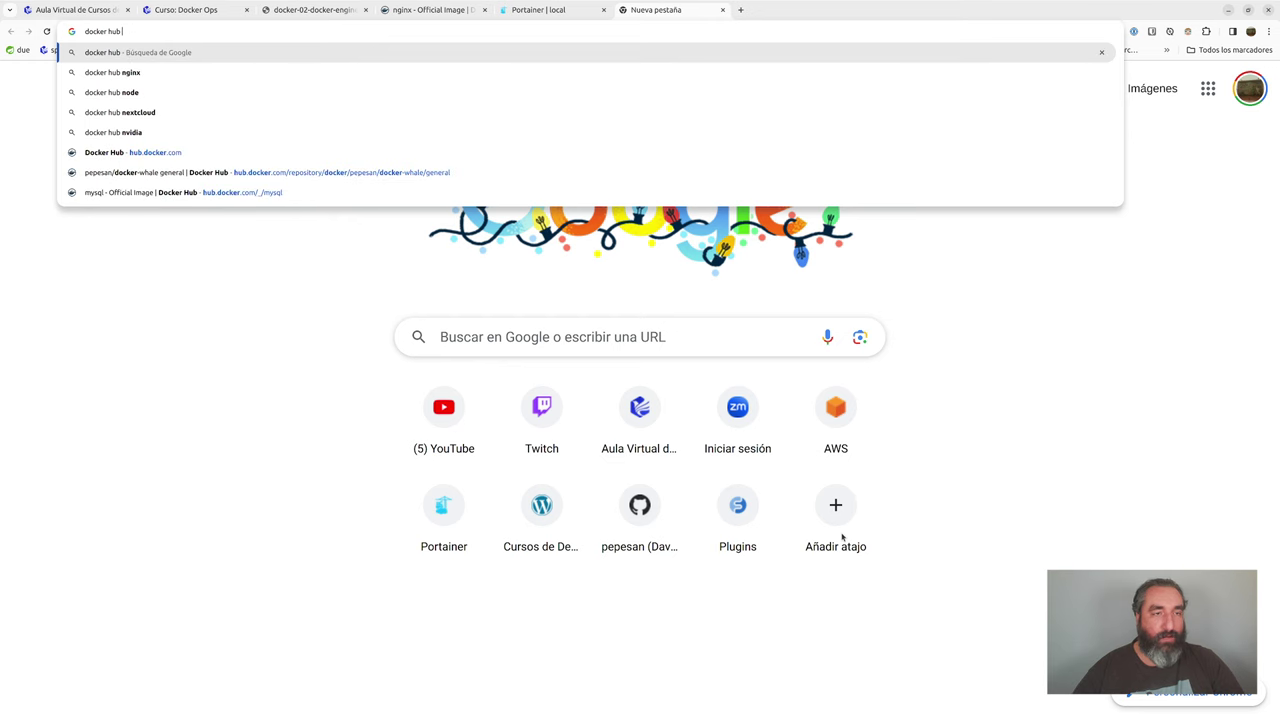
text(mysql)
key(Return)
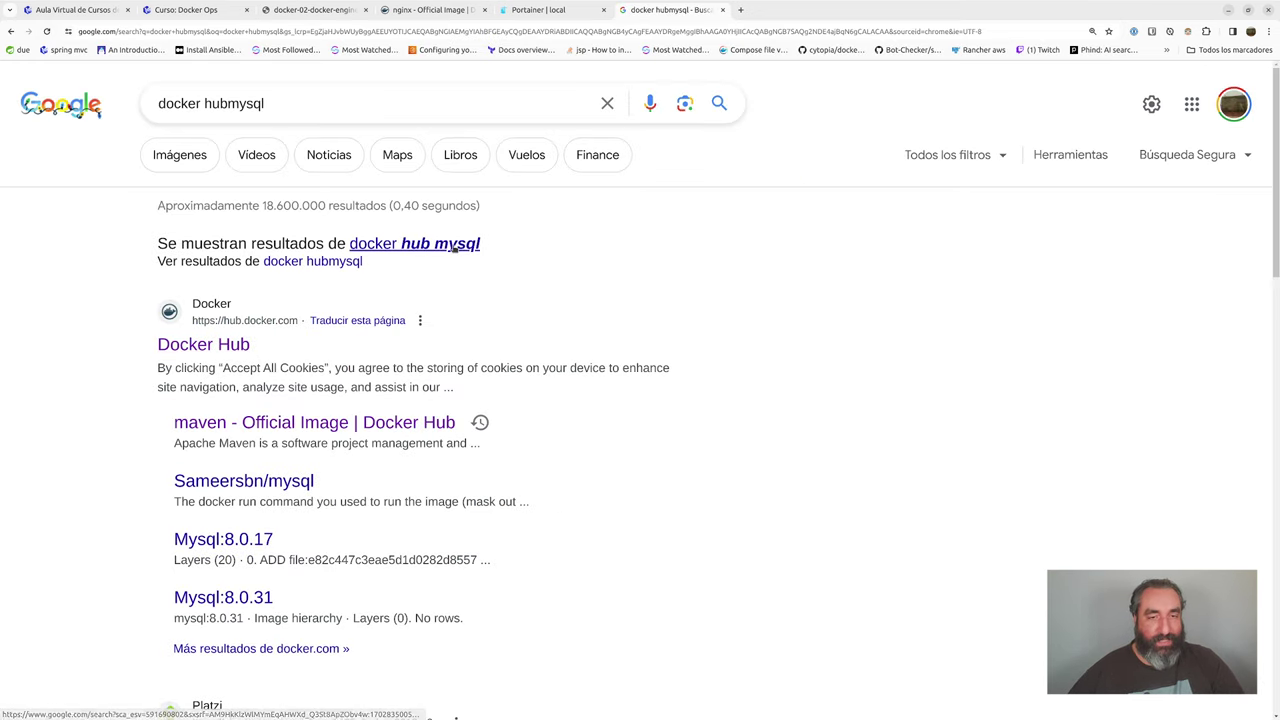
click(414, 243)
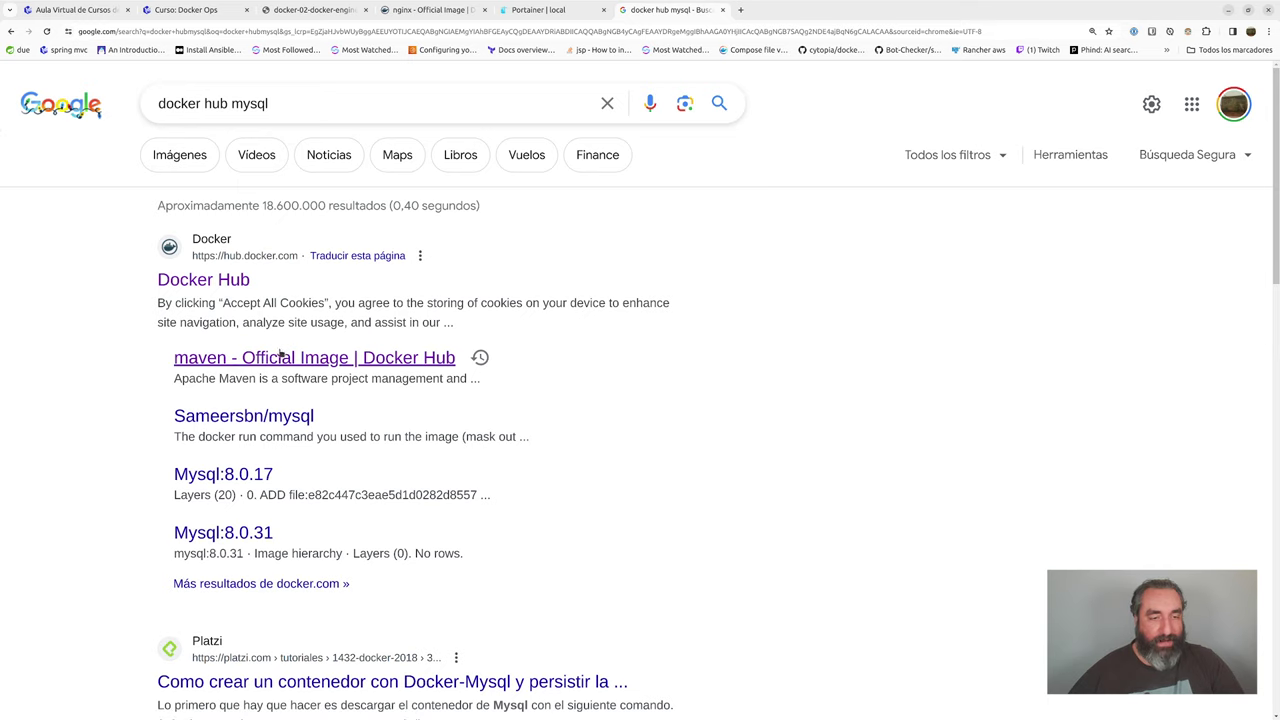
click(249, 477)
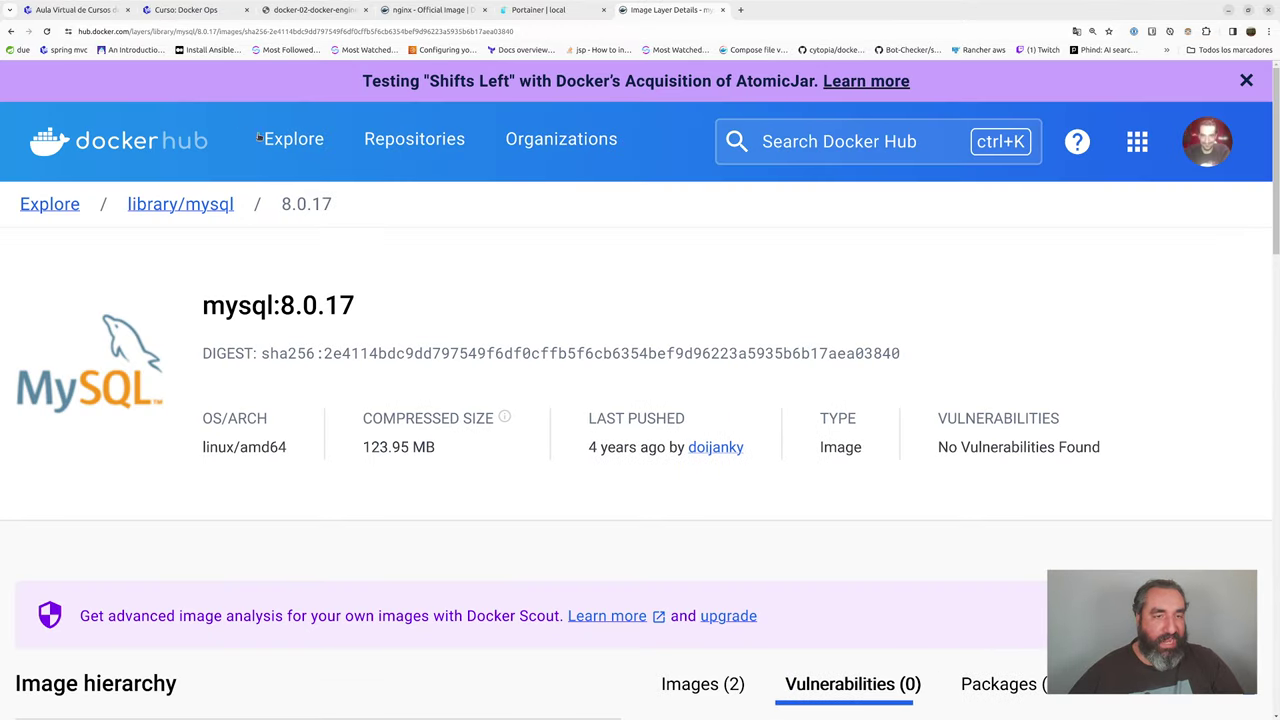
- Find the official mysql image on Docker Hub and copy its 'docker pull mysql' command
click(195, 200)
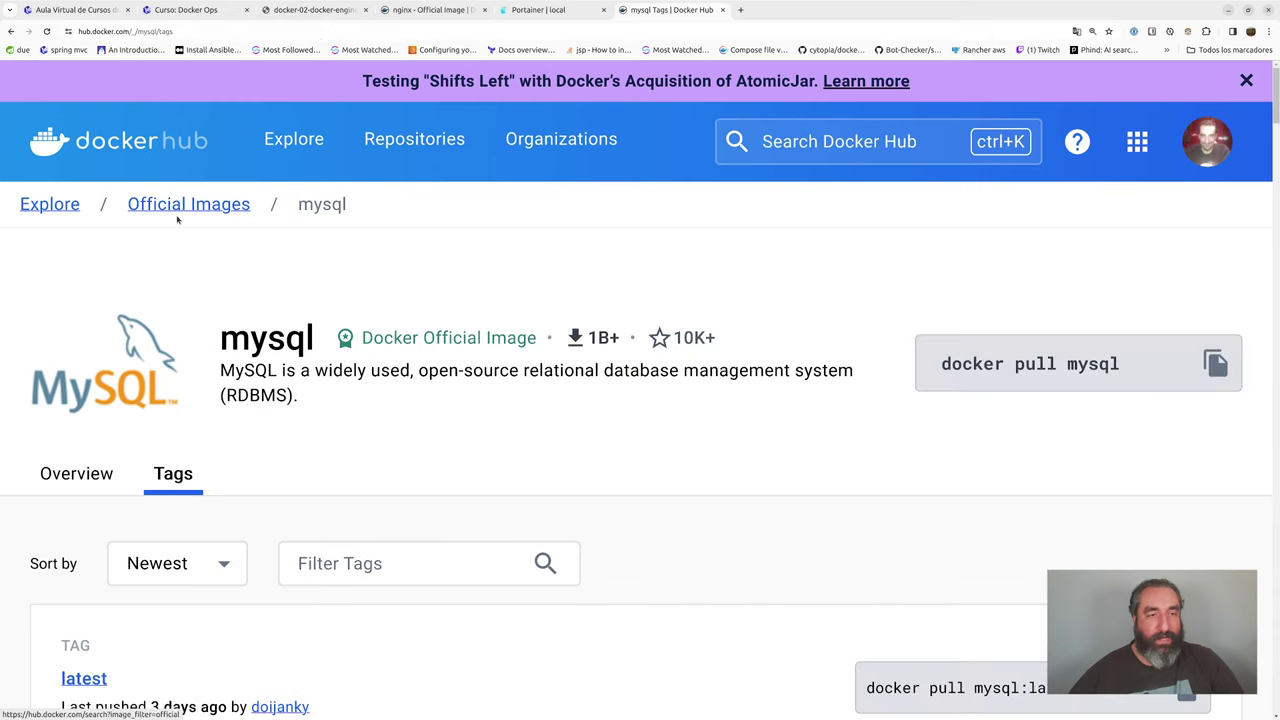
click(820, 143)
text(mysql)
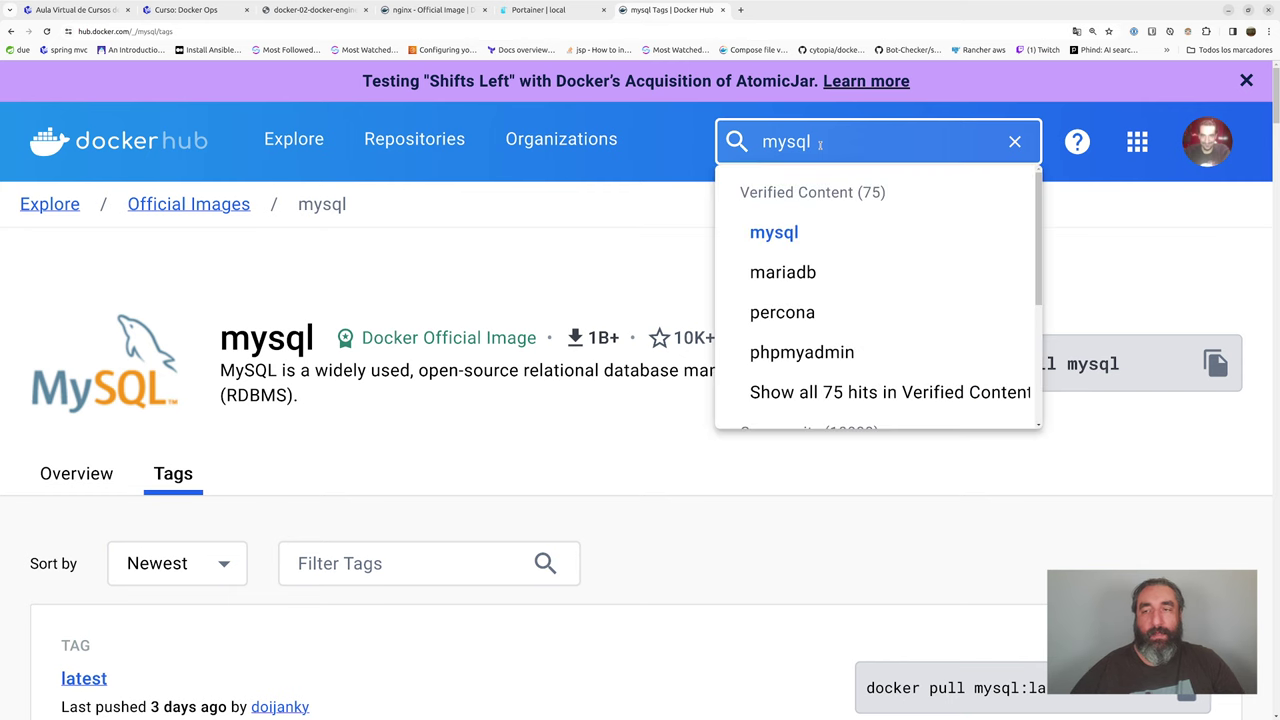
key(Return)
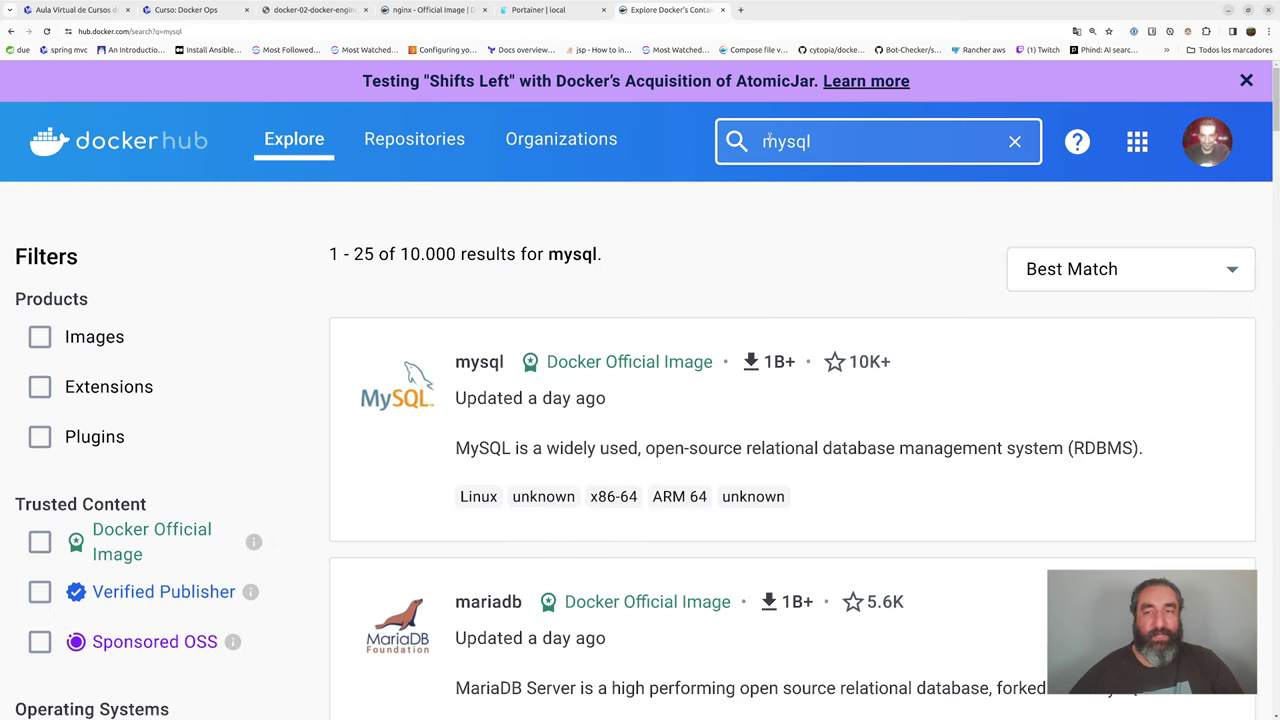
click(545, 399)
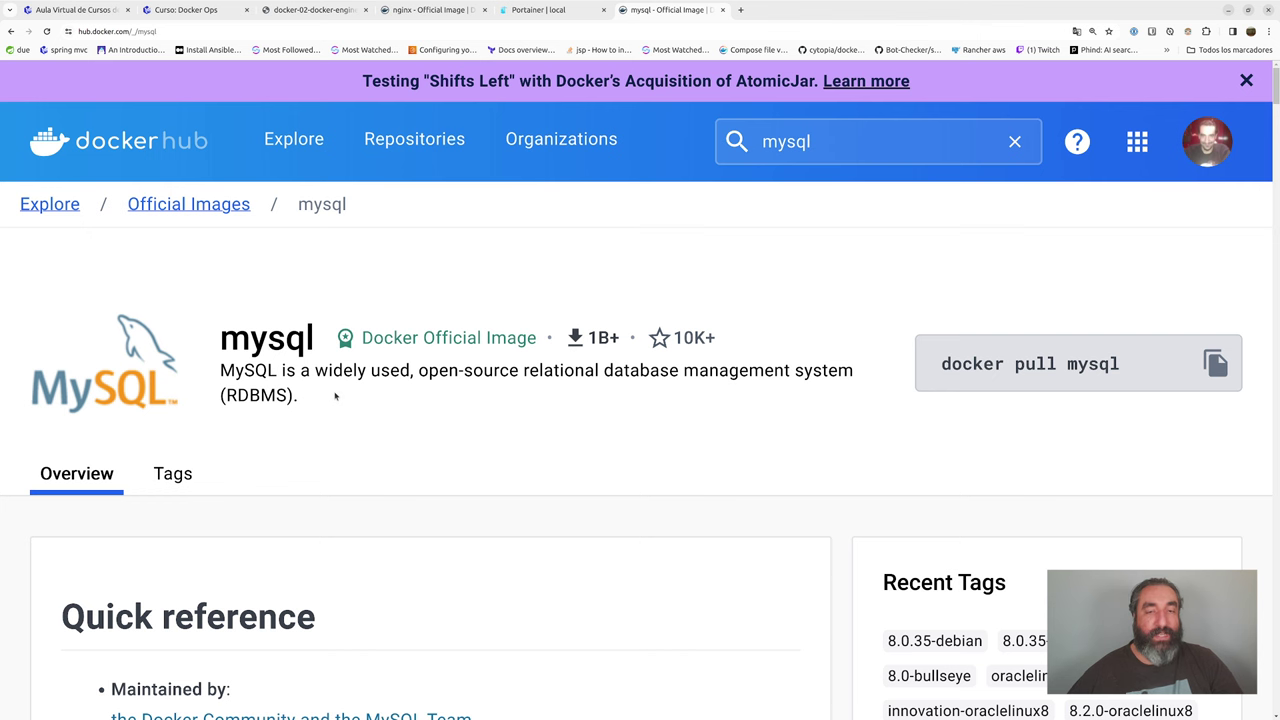
scroll(335, 396, down, 3)
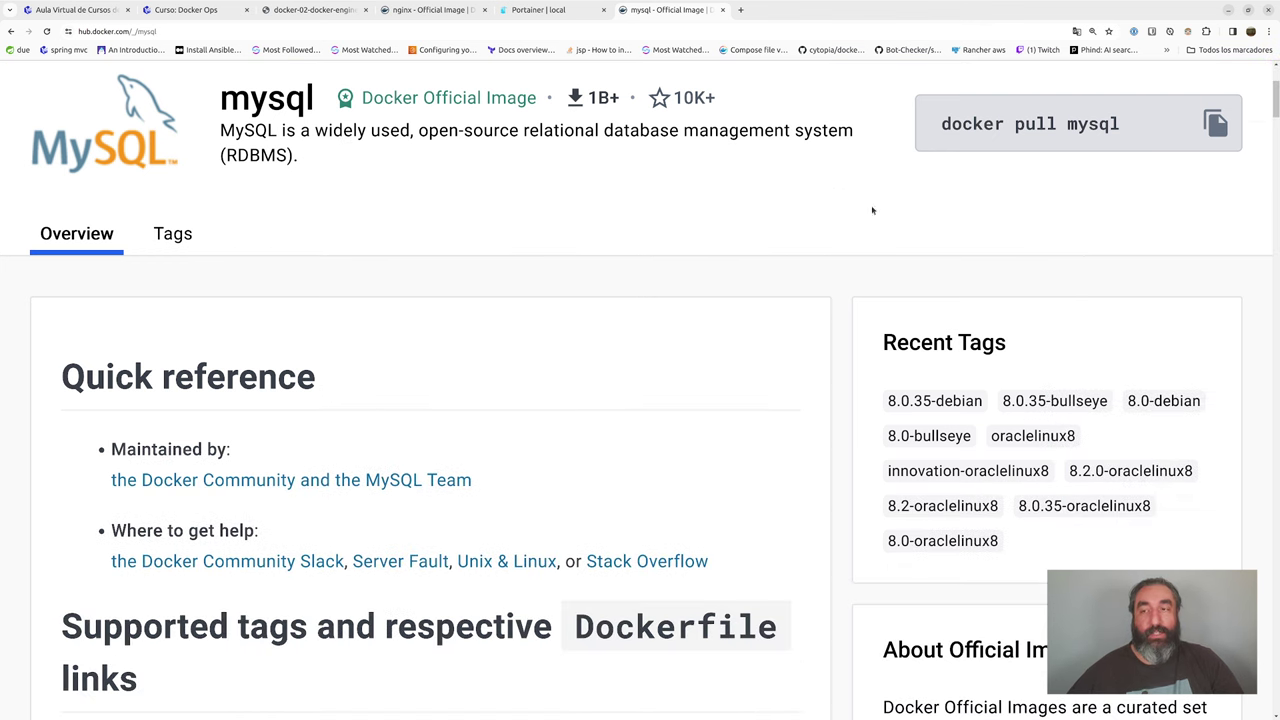
click(1214, 127)
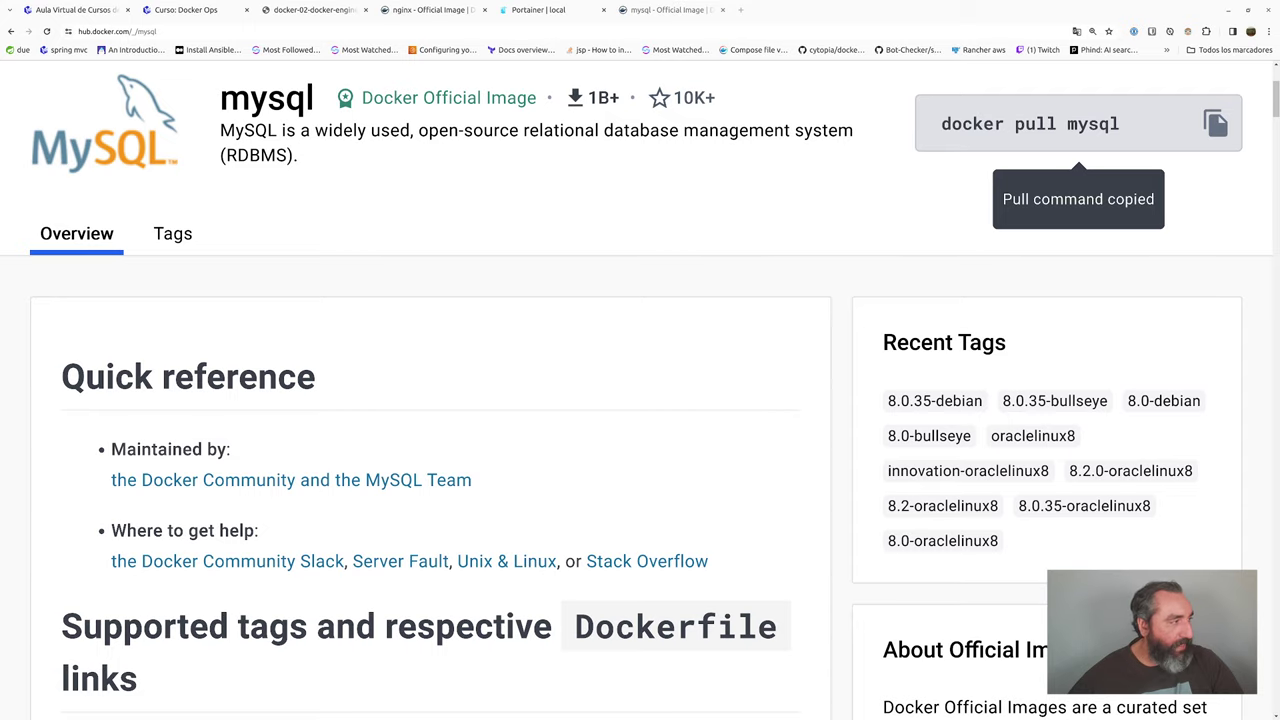
- Run the copied 'docker pull mysql' command in the terminal with an enlarged font
key(alt+Tab)
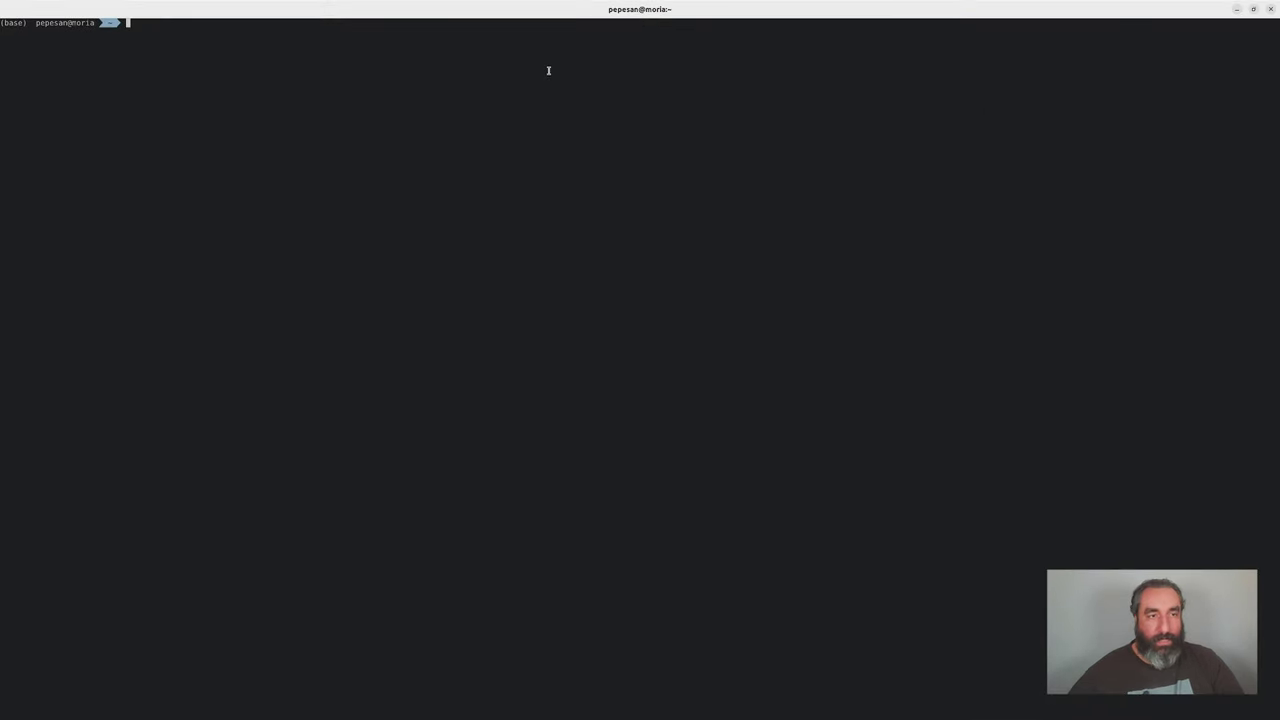
key(ctrl+plus)
key(ctrl+plus)
key(ctrl+plus)
key(ctrl+plus)
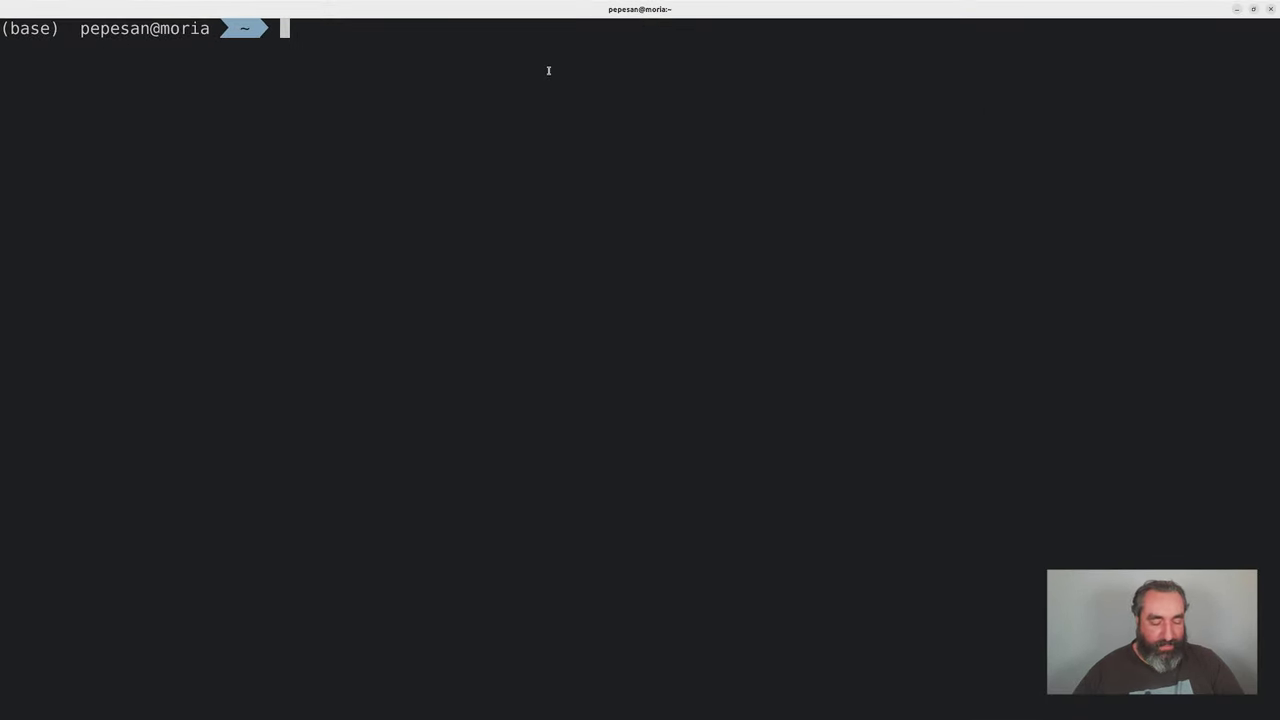
key(ctrl+shift+v)
key(Return)
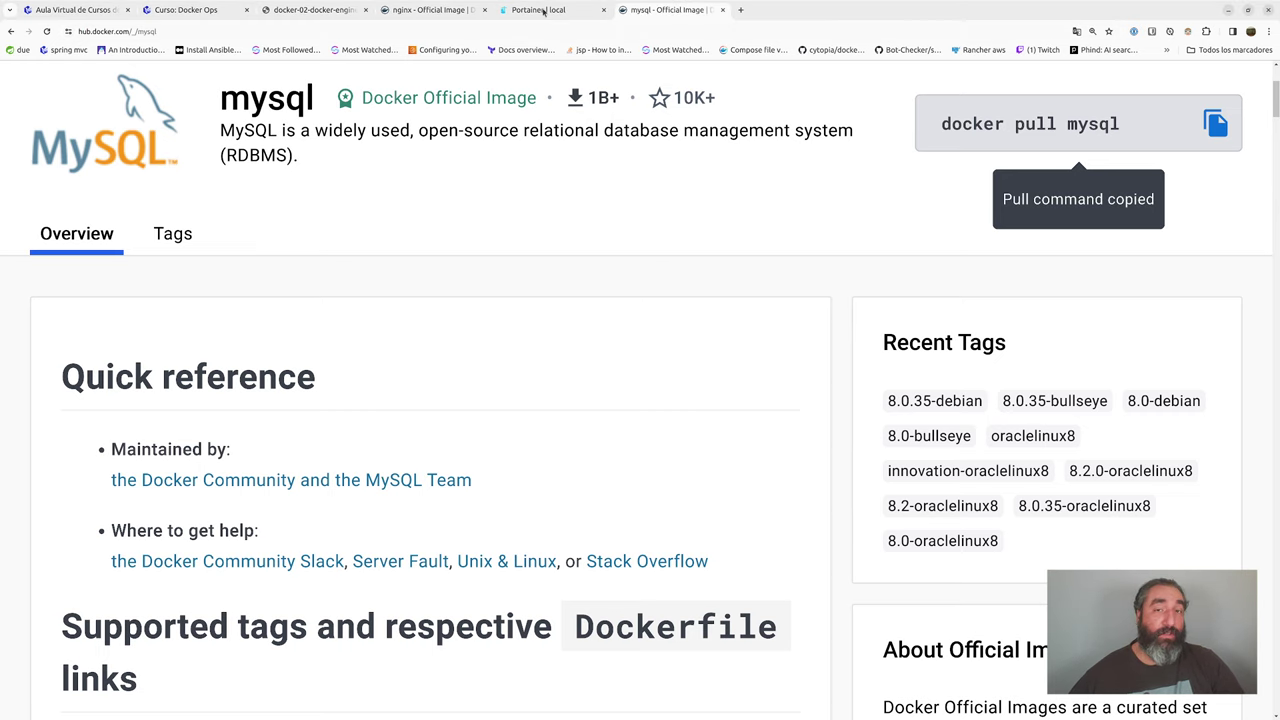
- Back in Portainer, name the container 'mysql' and set its image to 'mysql:latest'
click(543, 12)
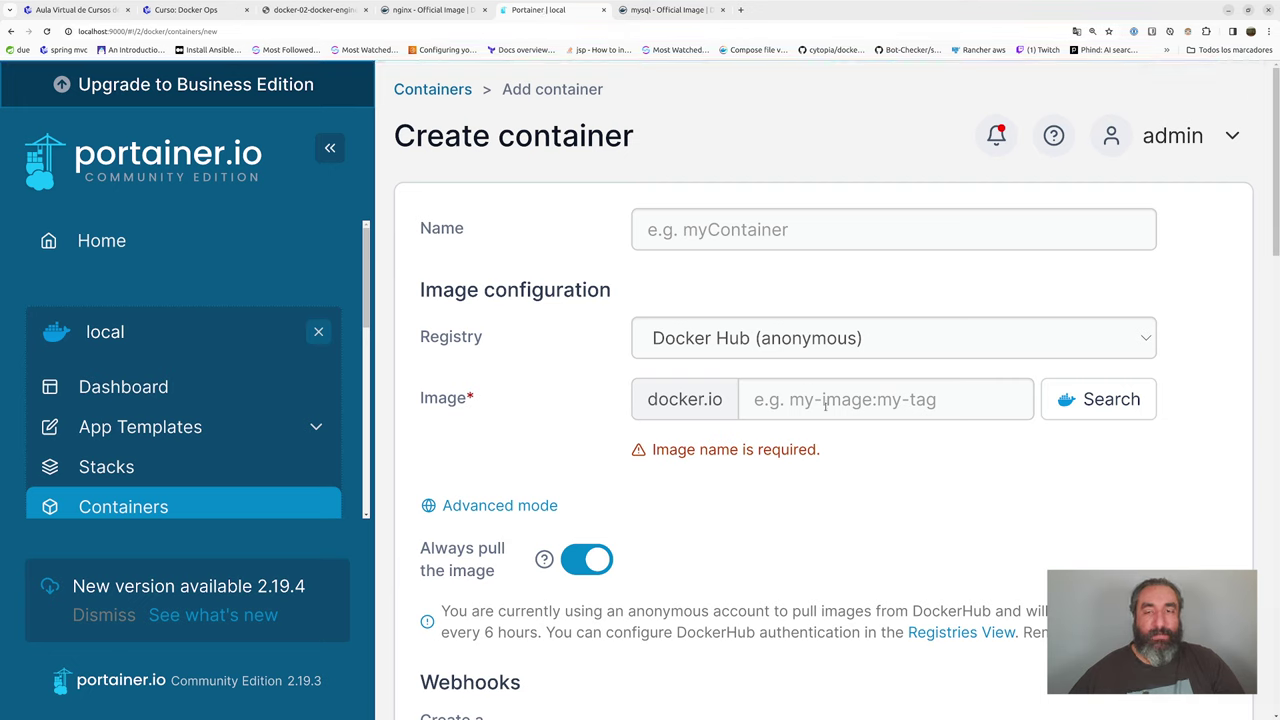
click(698, 229)
text(mysql)
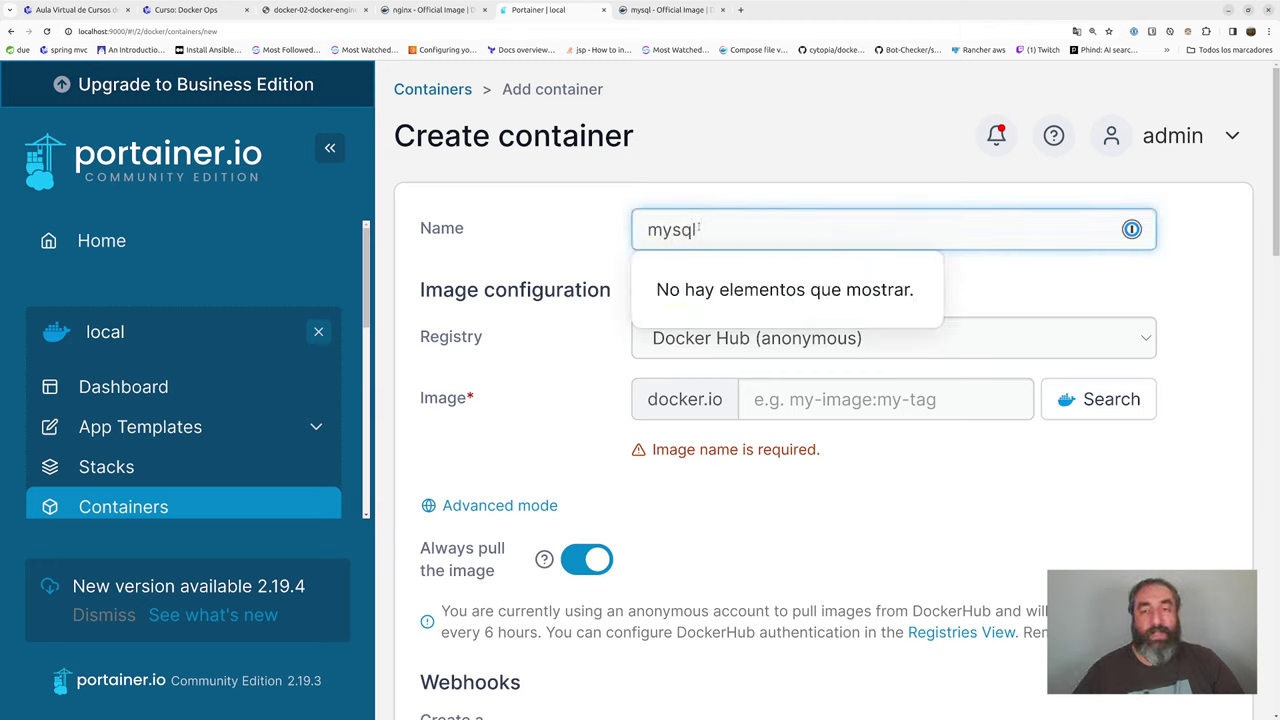
click(699, 395)
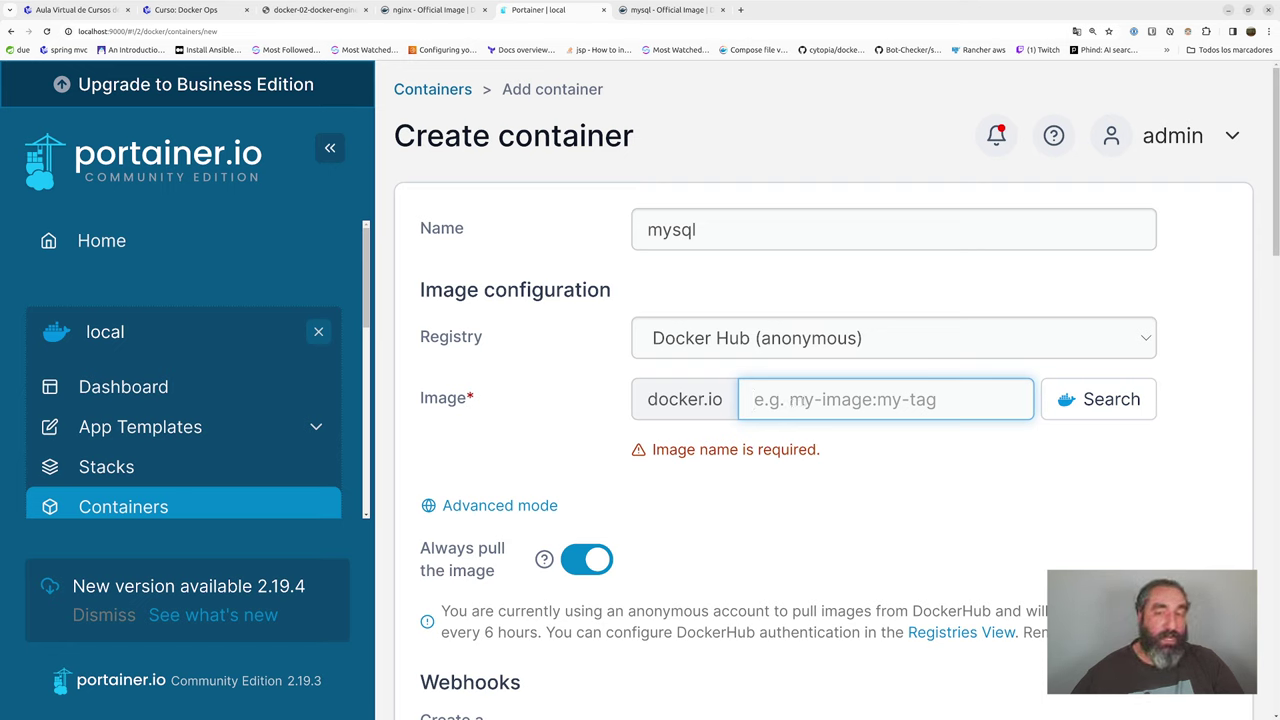
text(mysql)
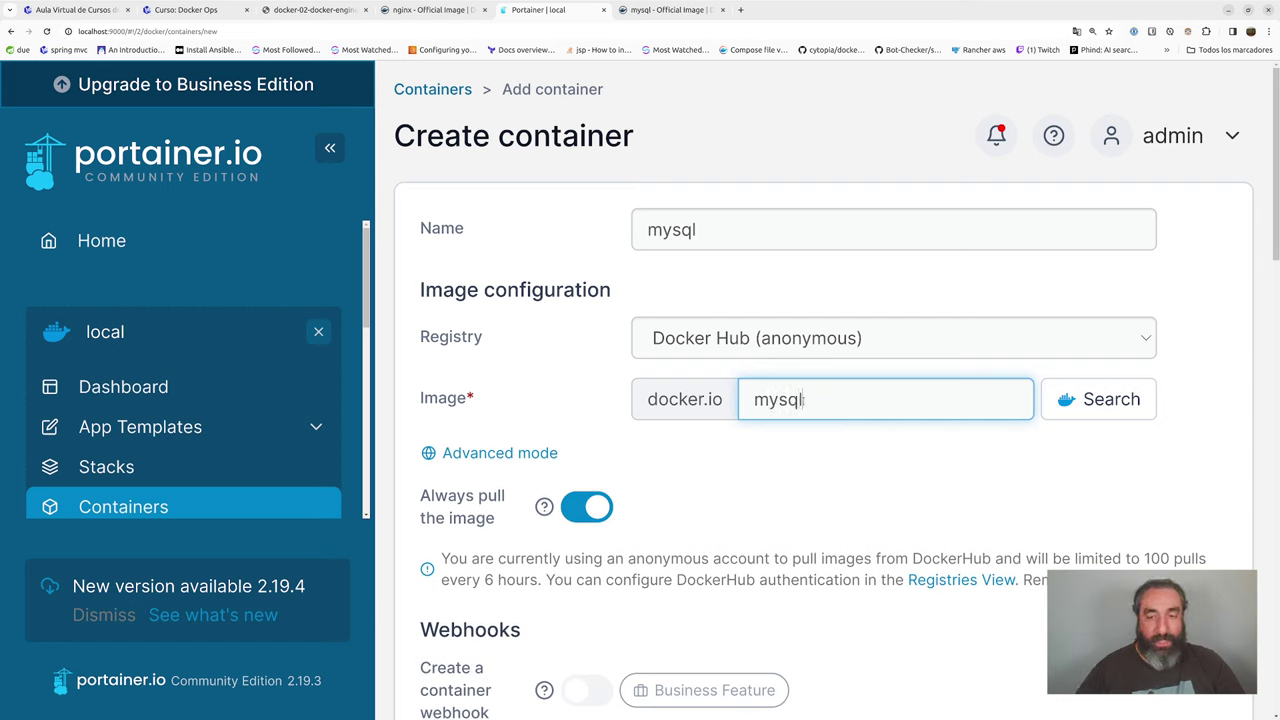
text(:latest)
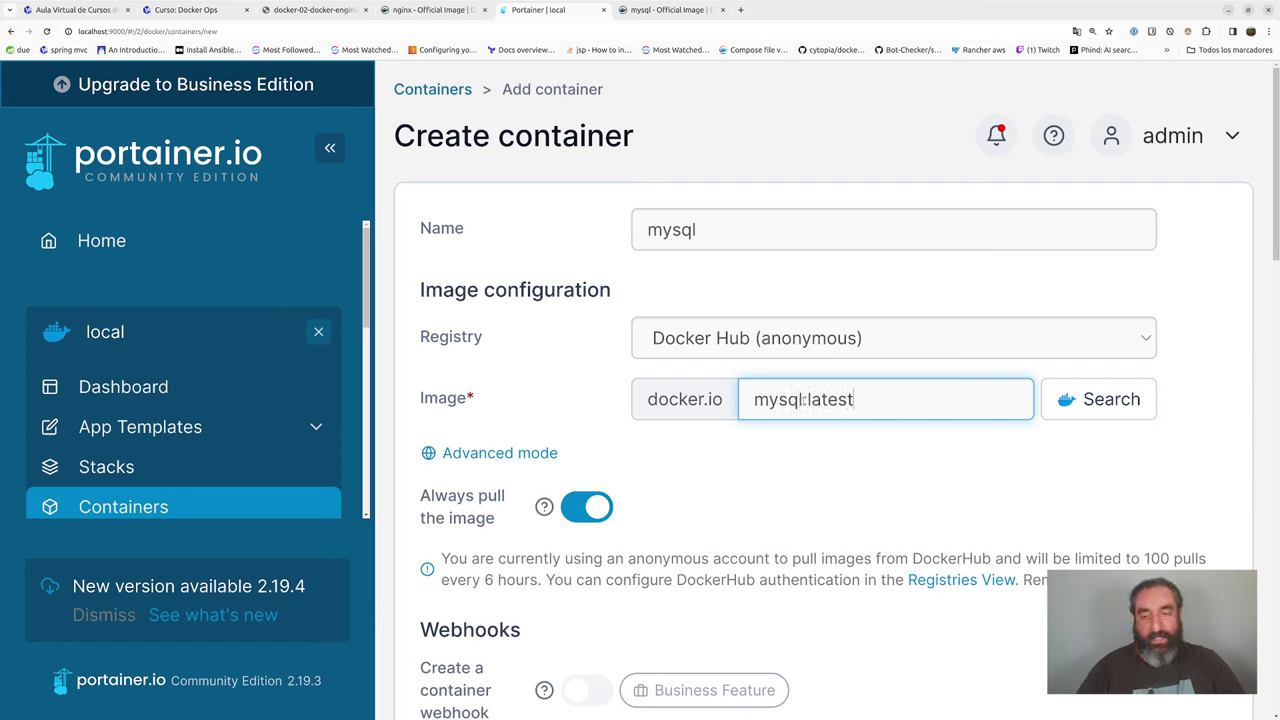
key(Home)
drag(754, 399, 883, 401)
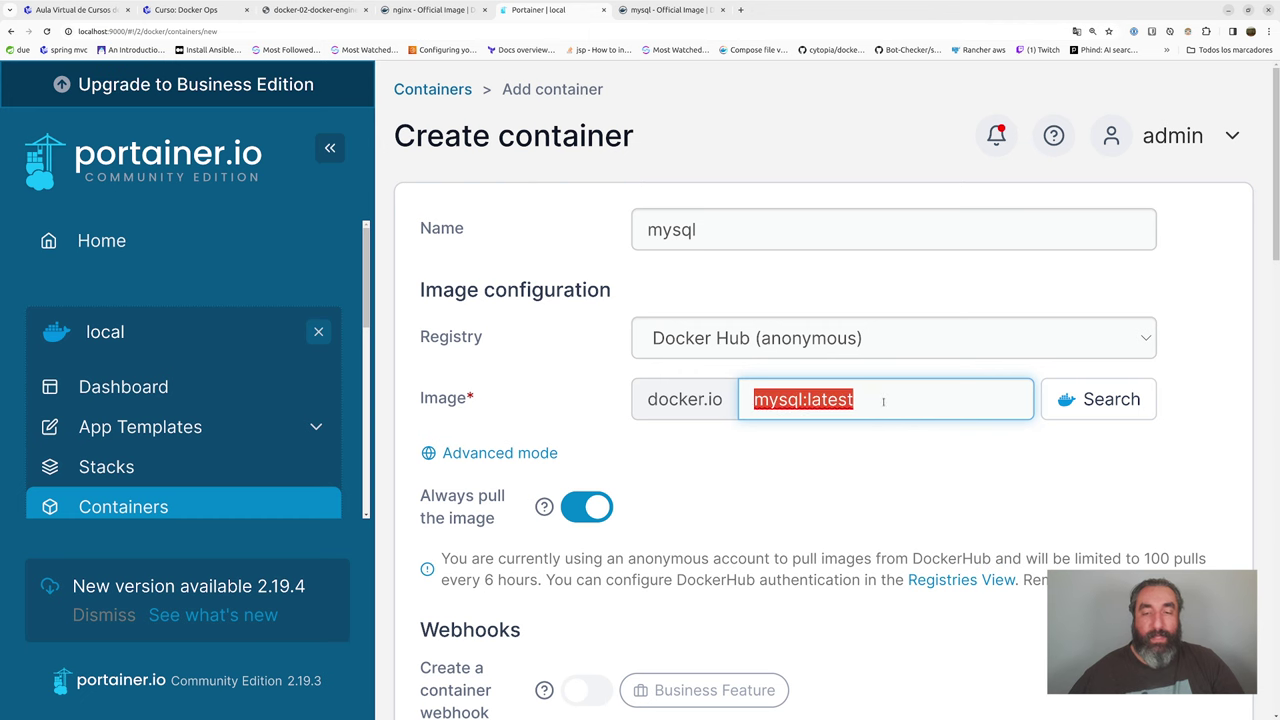
scroll(670, 326, down, 5)
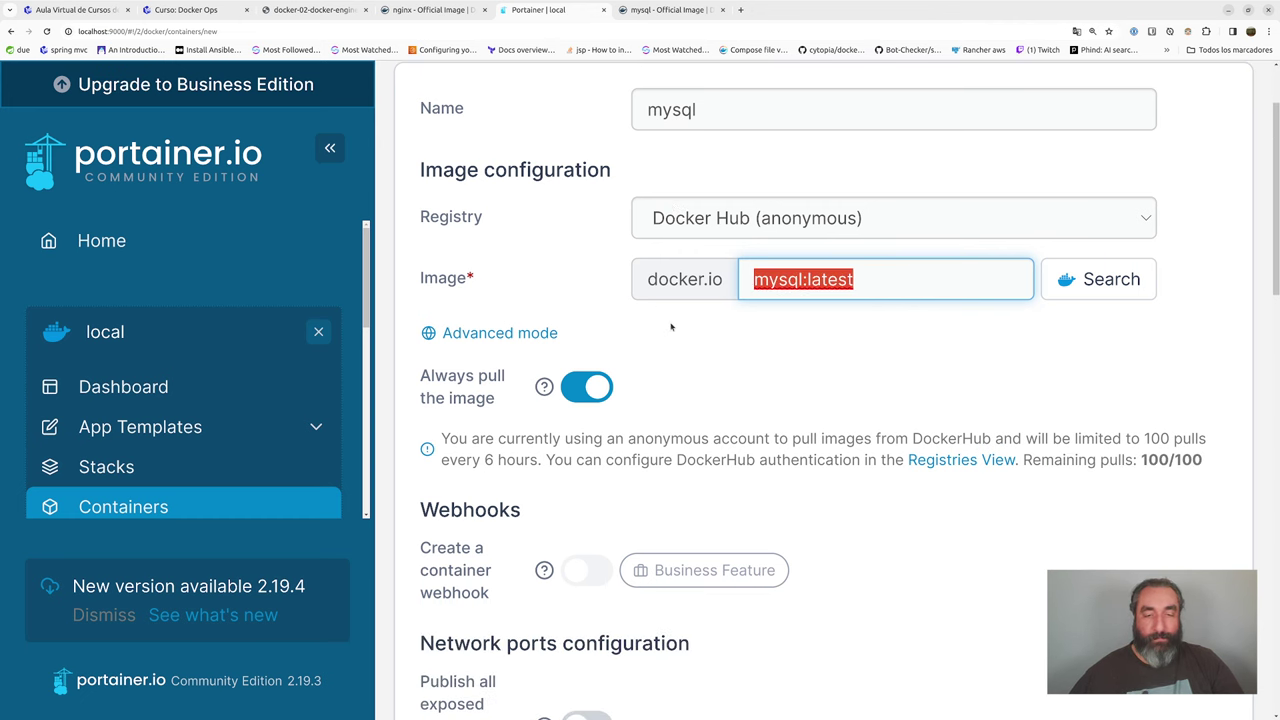
- Add a port mapping publishing host port 3306 to container port 3306
scroll(673, 326, down, 2)
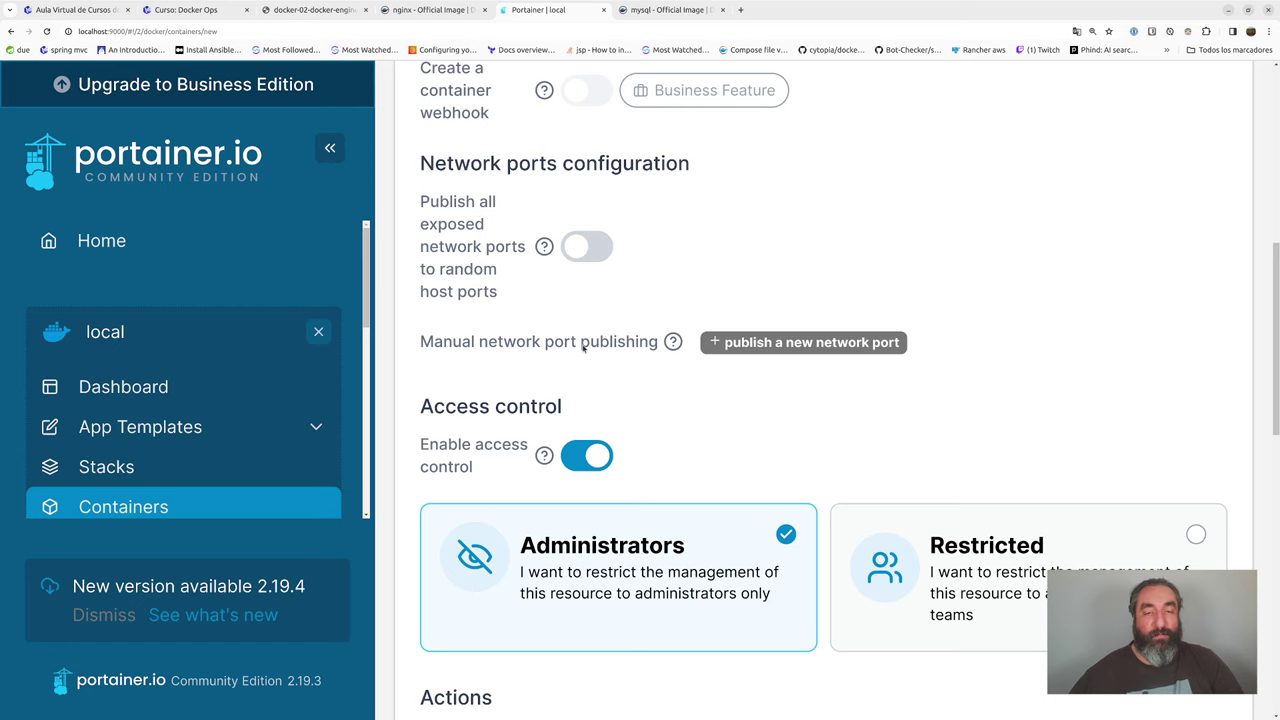
click(766, 343)
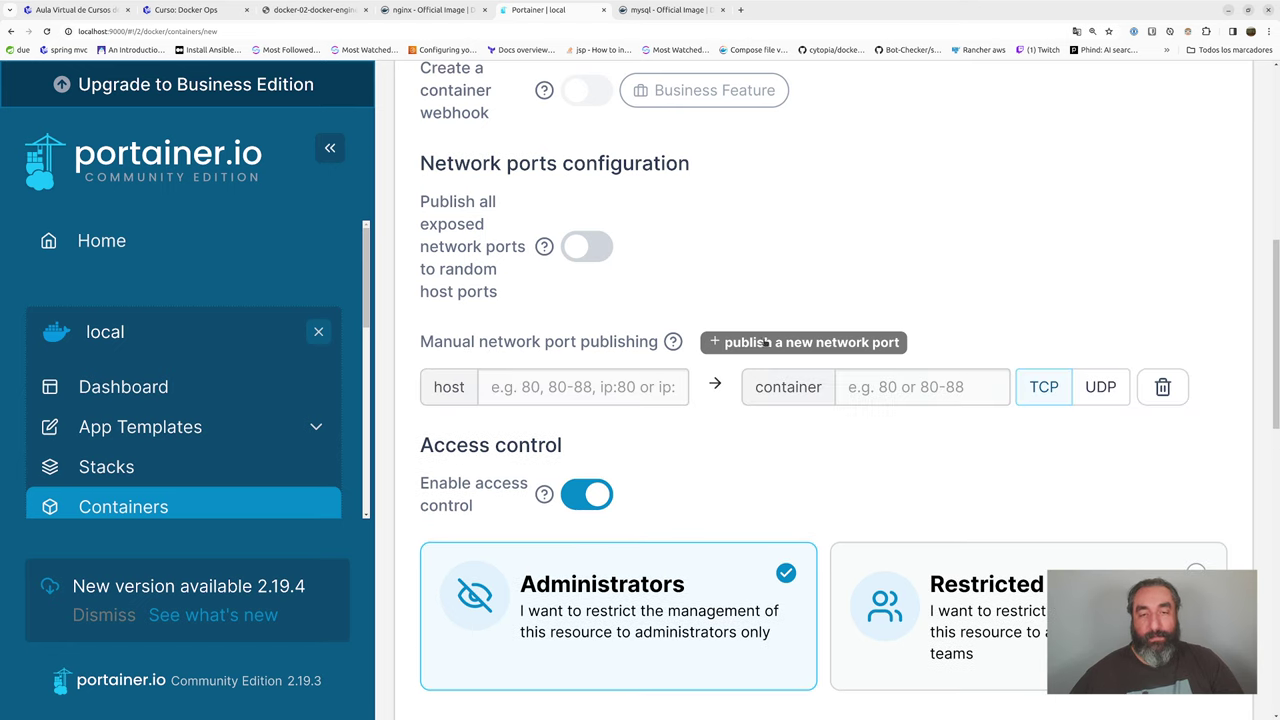
click(548, 386)
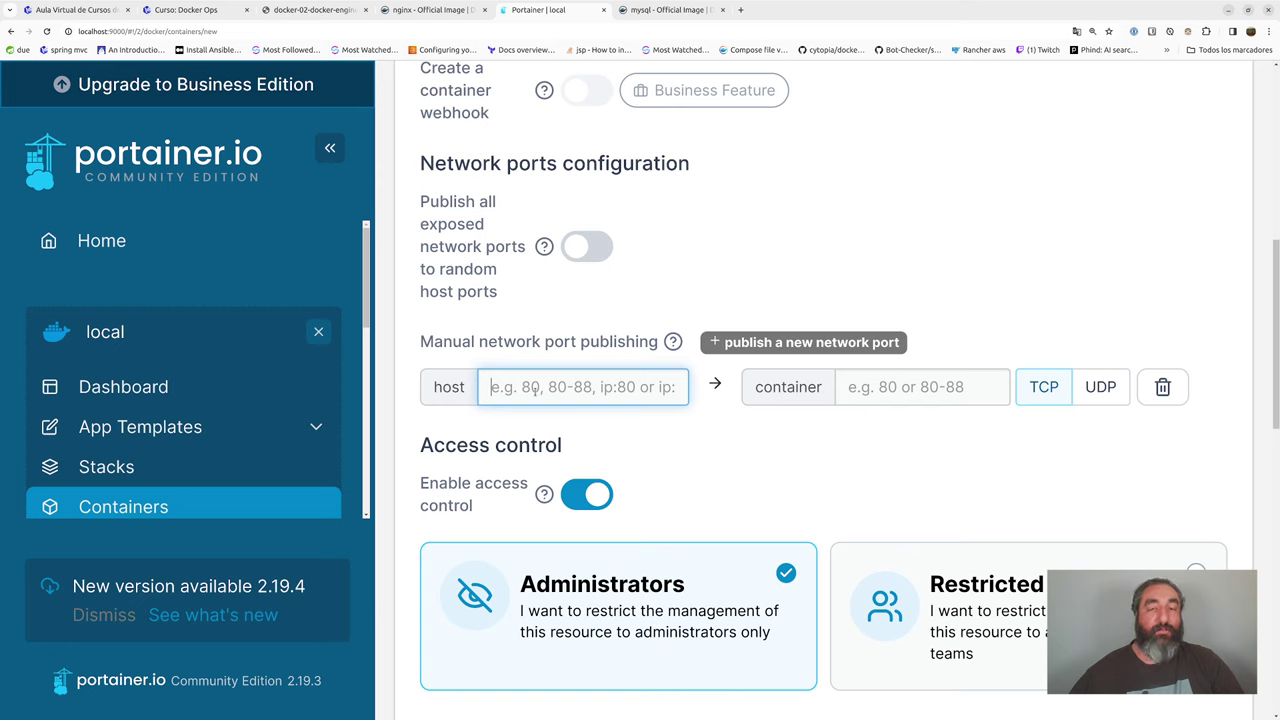
text(3306)
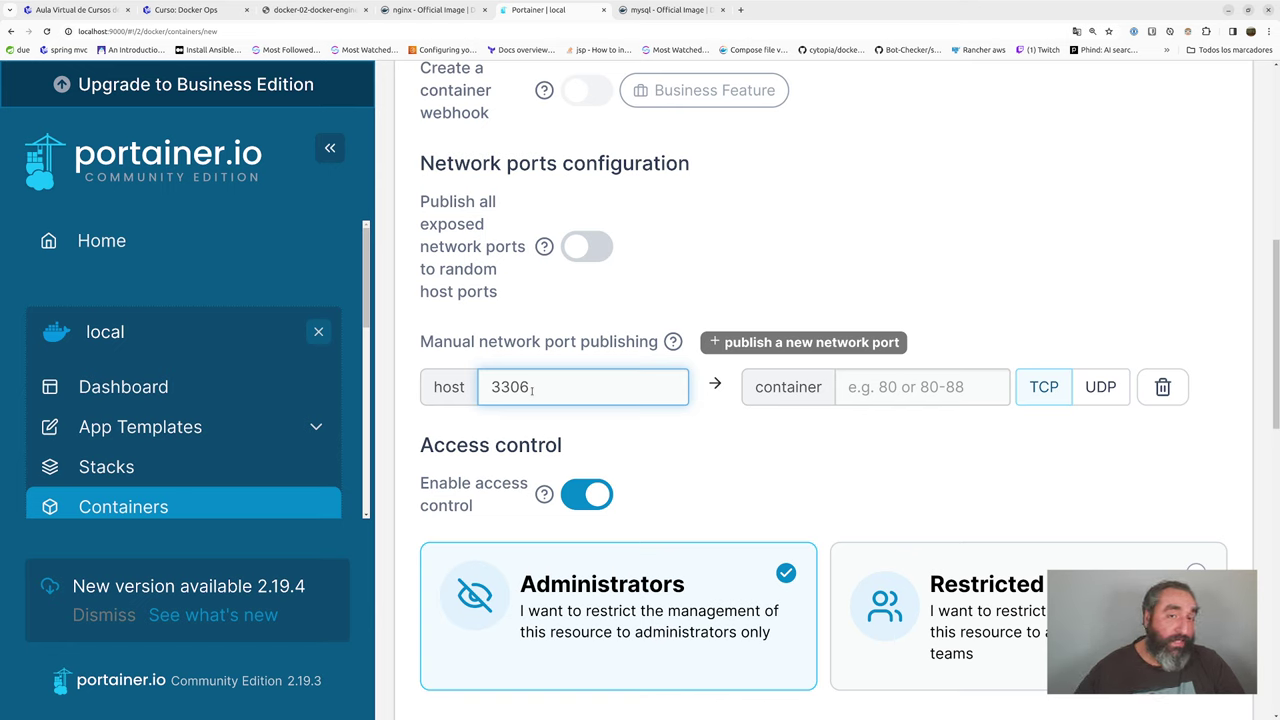
key(Tab)
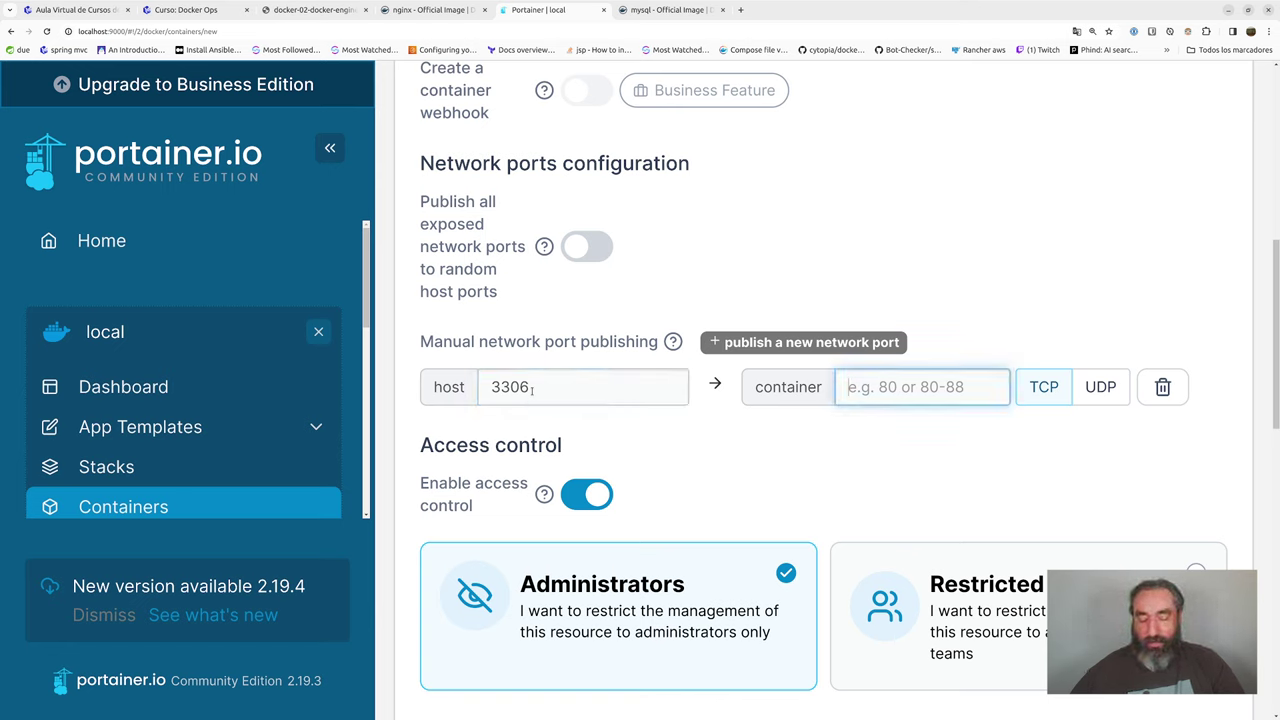
text(3306)
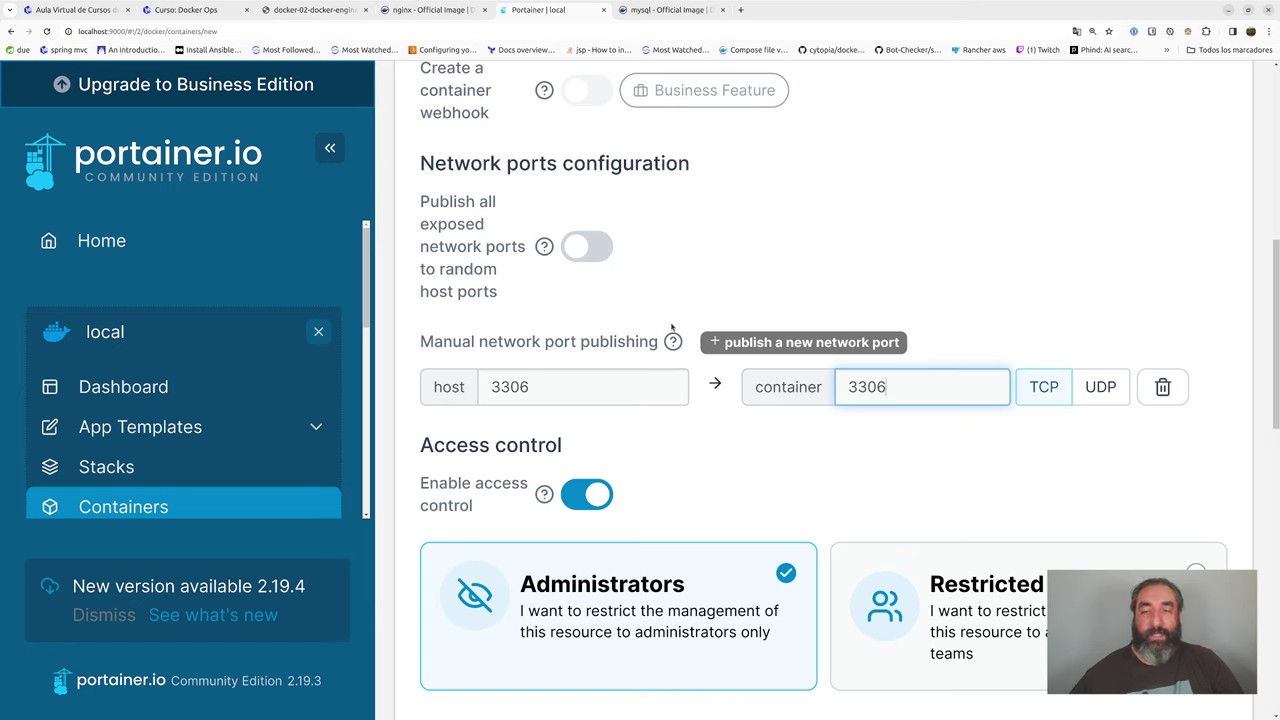
double_click(570, 394)
drag(563, 390, 478, 388)
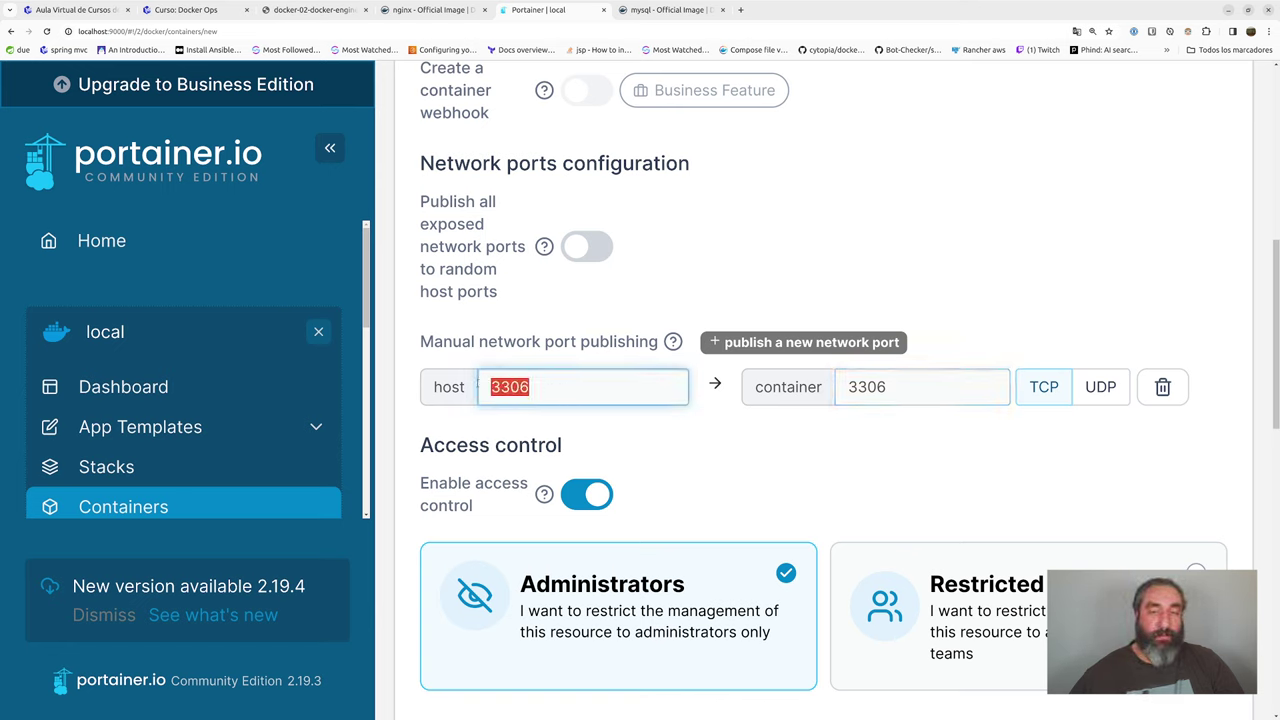
drag(895, 390, 828, 387)
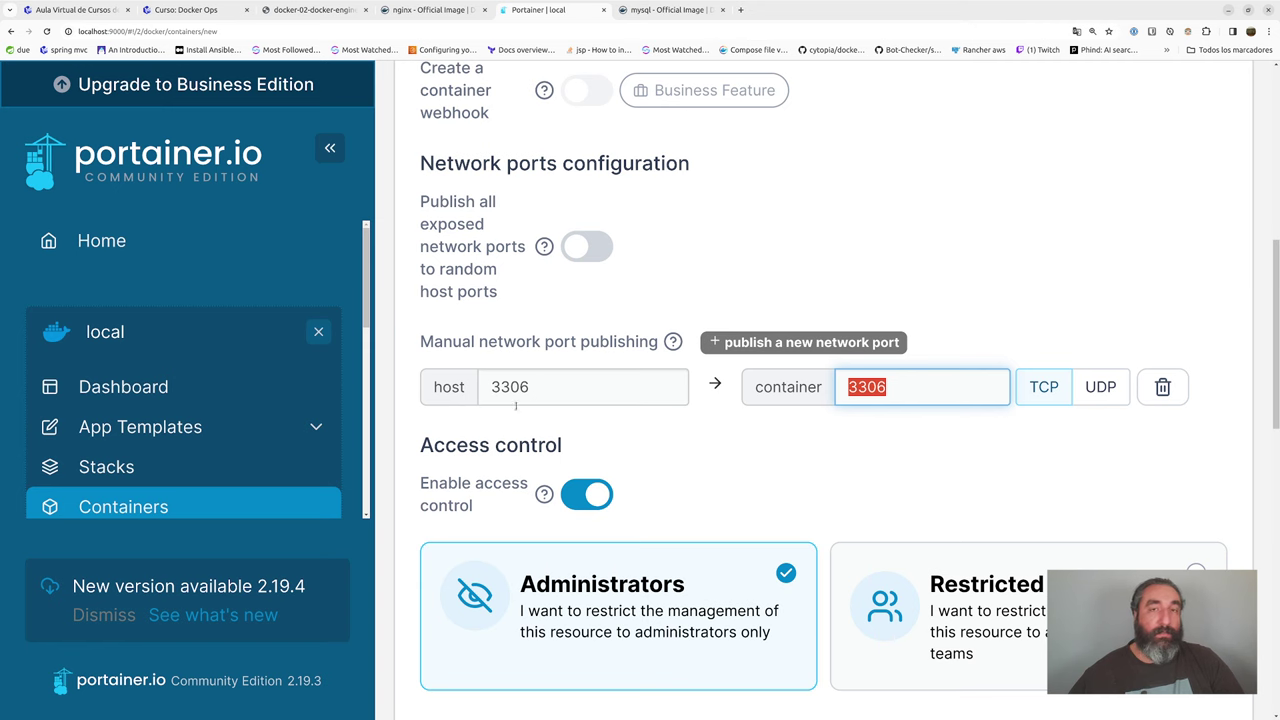
scroll(637, 425, down, 6)
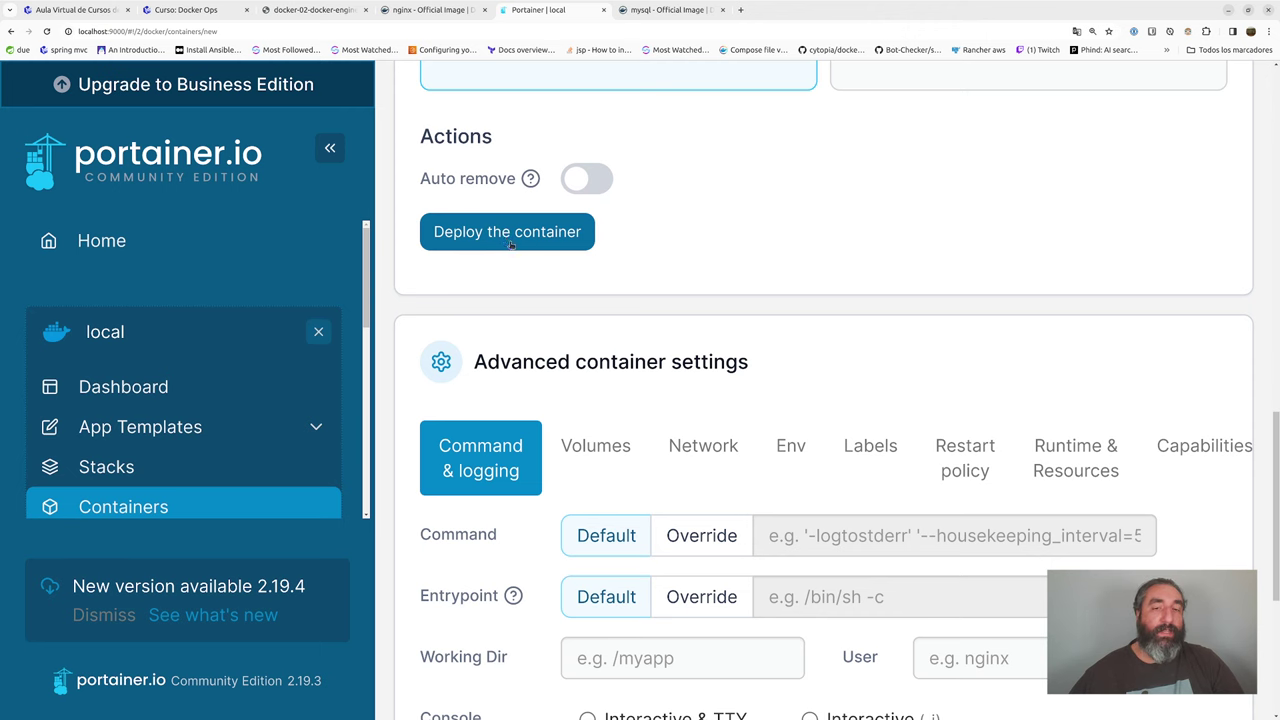
- In the Env settings, add five empty environment variable rows
scroll(646, 281, down, 2)
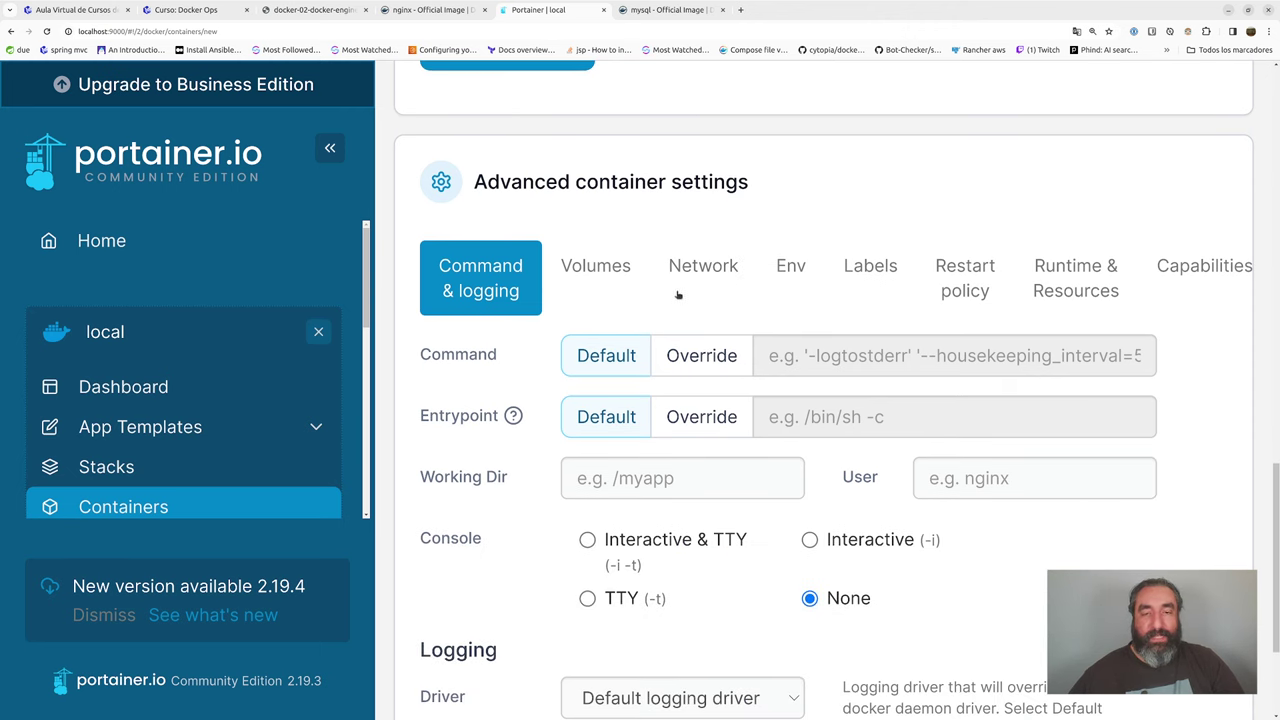
click(790, 266)
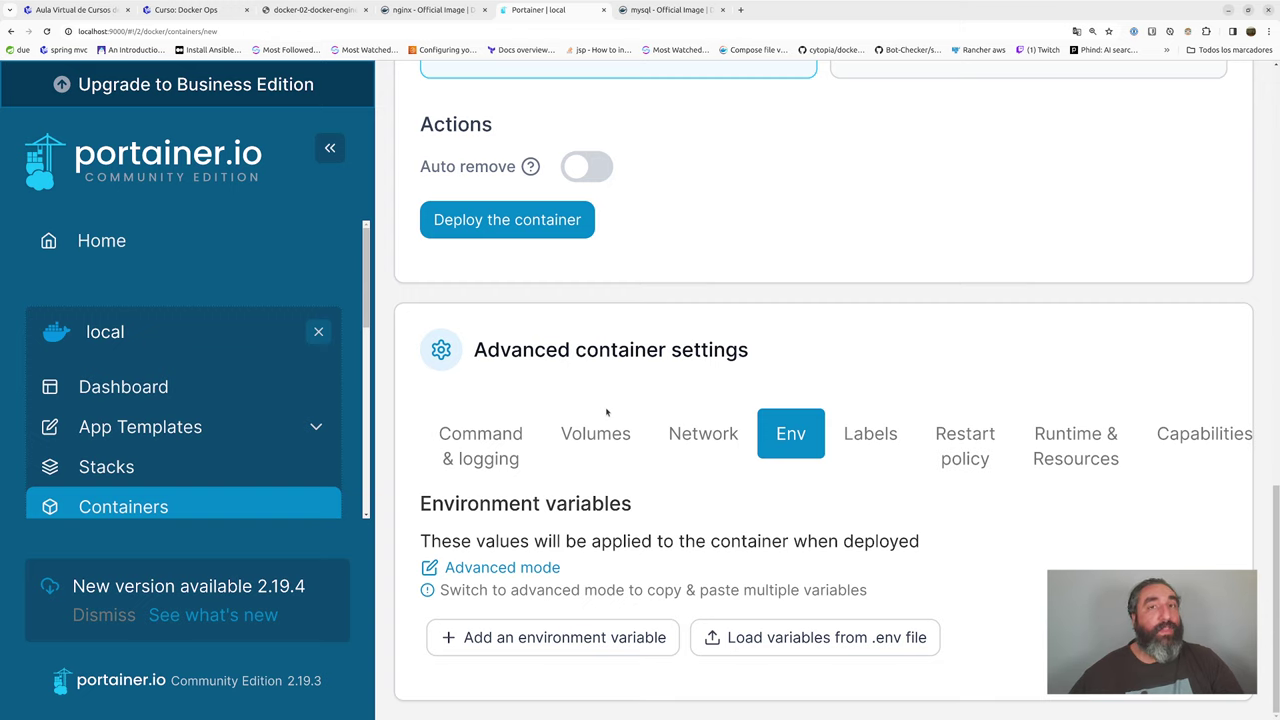
click(565, 638)
scroll(565, 638, down, 2)
click(600, 634)
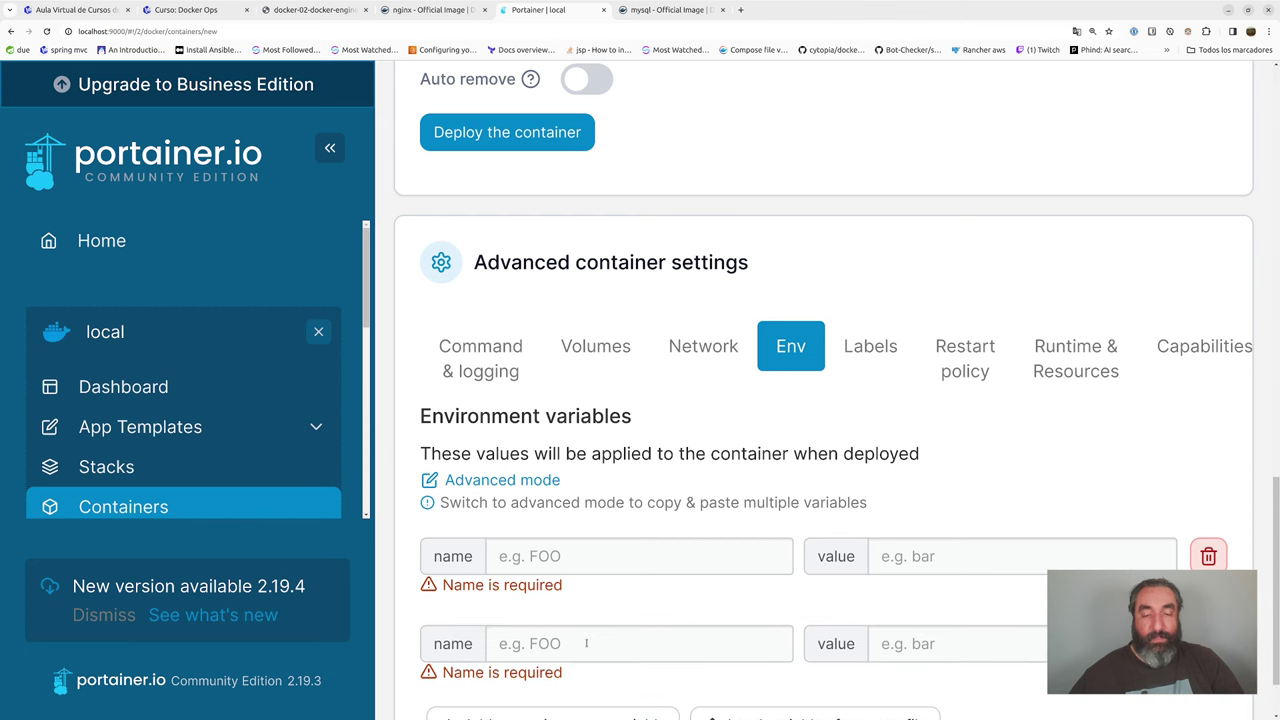
scroll(606, 634, down, 2)
click(600, 637)
scroll(600, 637, down, 2)
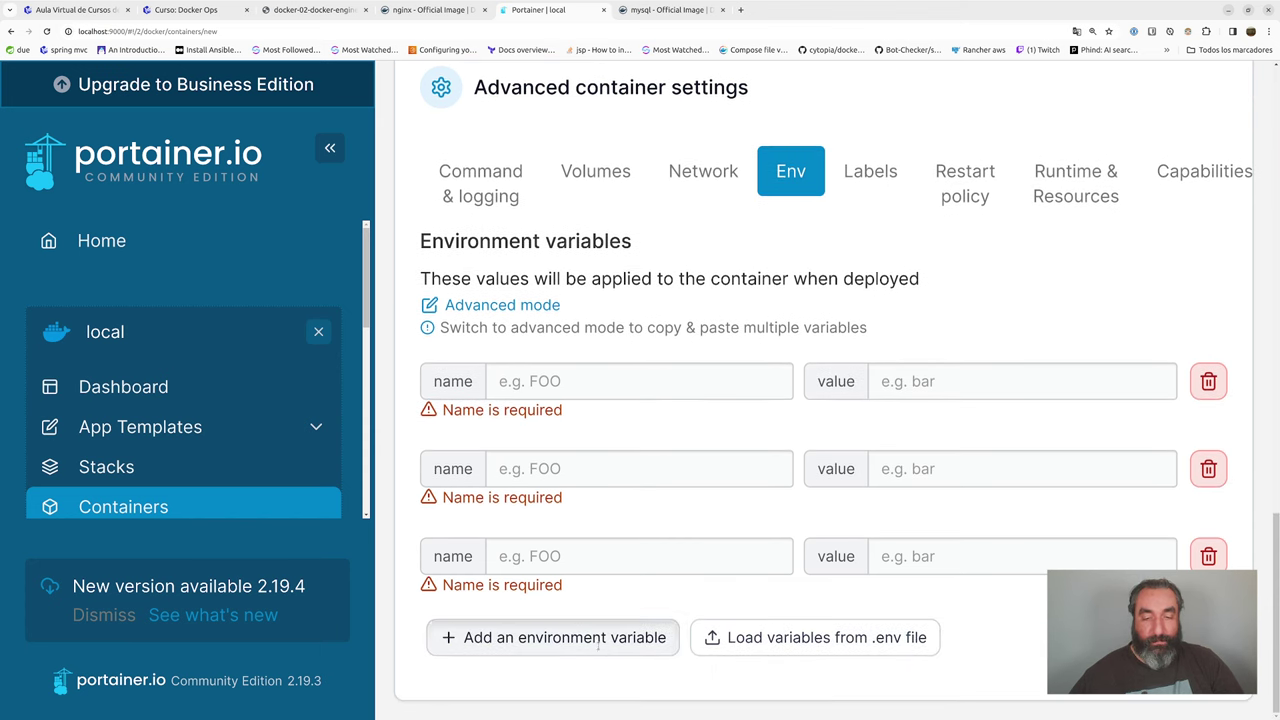
click(615, 636)
scroll(615, 636, down, 2)
click(622, 636)
- Set MYSQL_ROOT_PASSWORD to the root password and name the second variable MYSQL_DATABASE
click(573, 296)
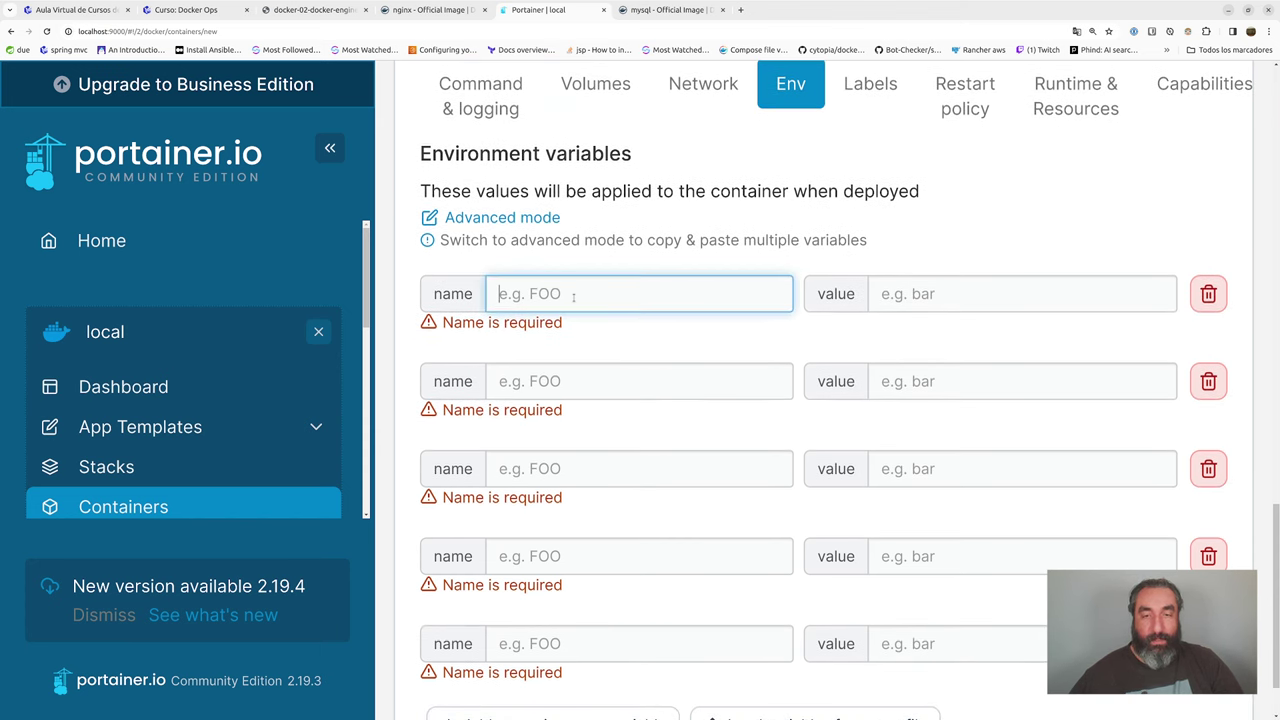
text(MYSQL_)
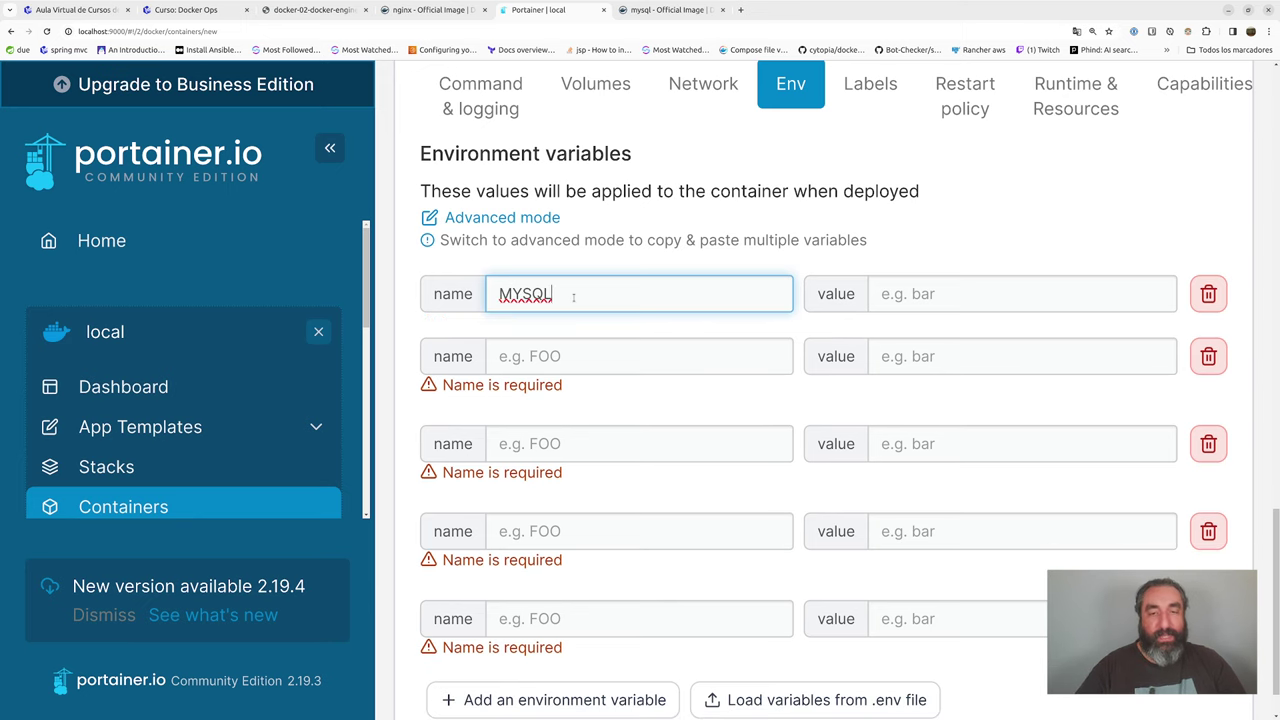
text(ROOT_)
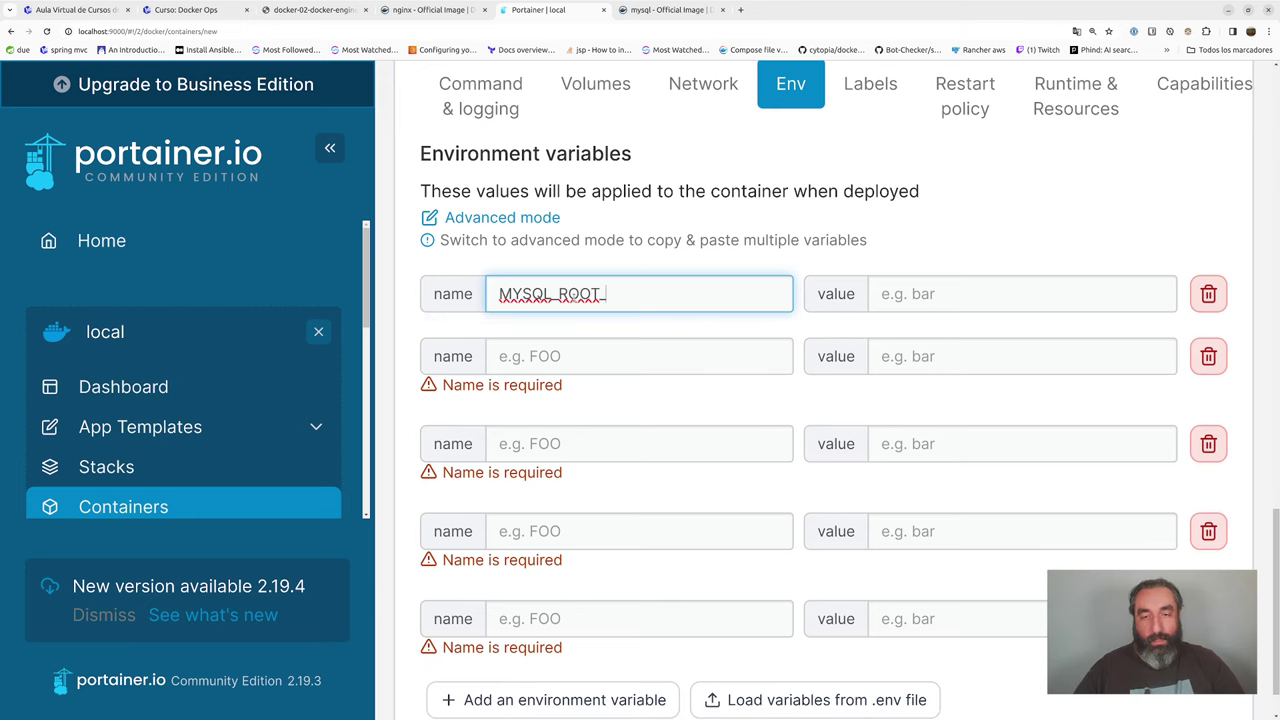
text(PASSWORD)
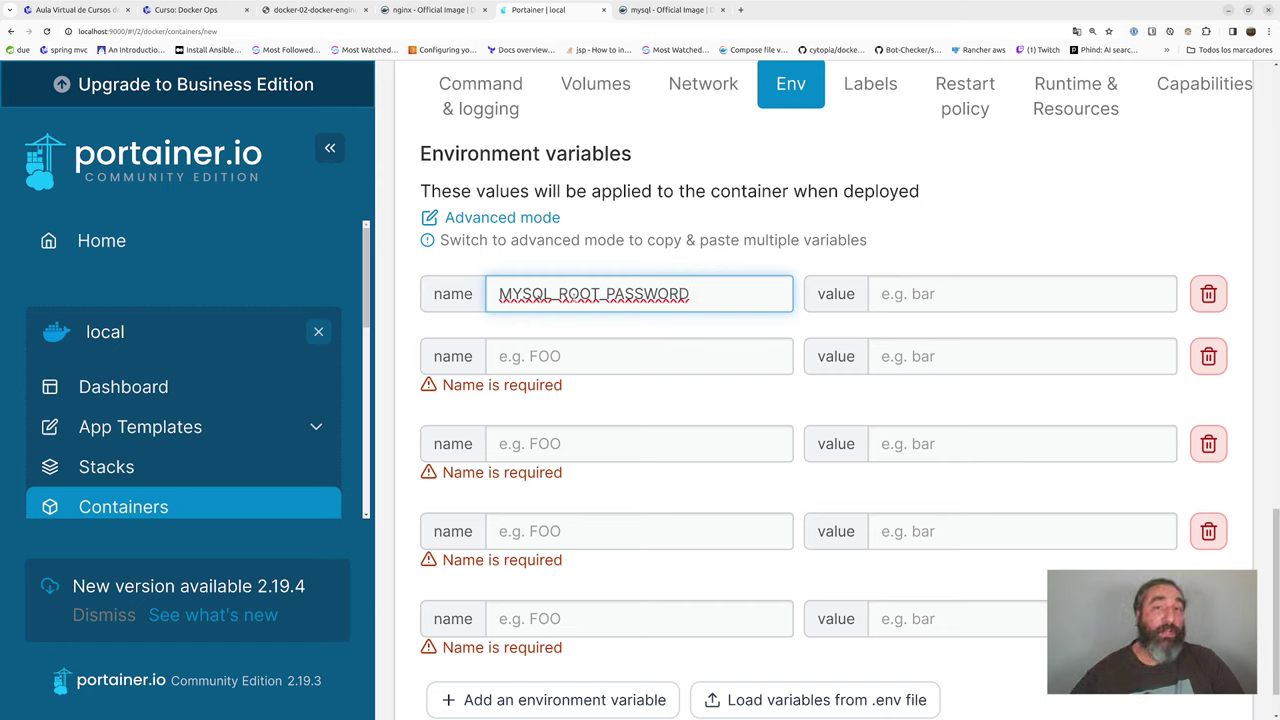
click(900, 293)
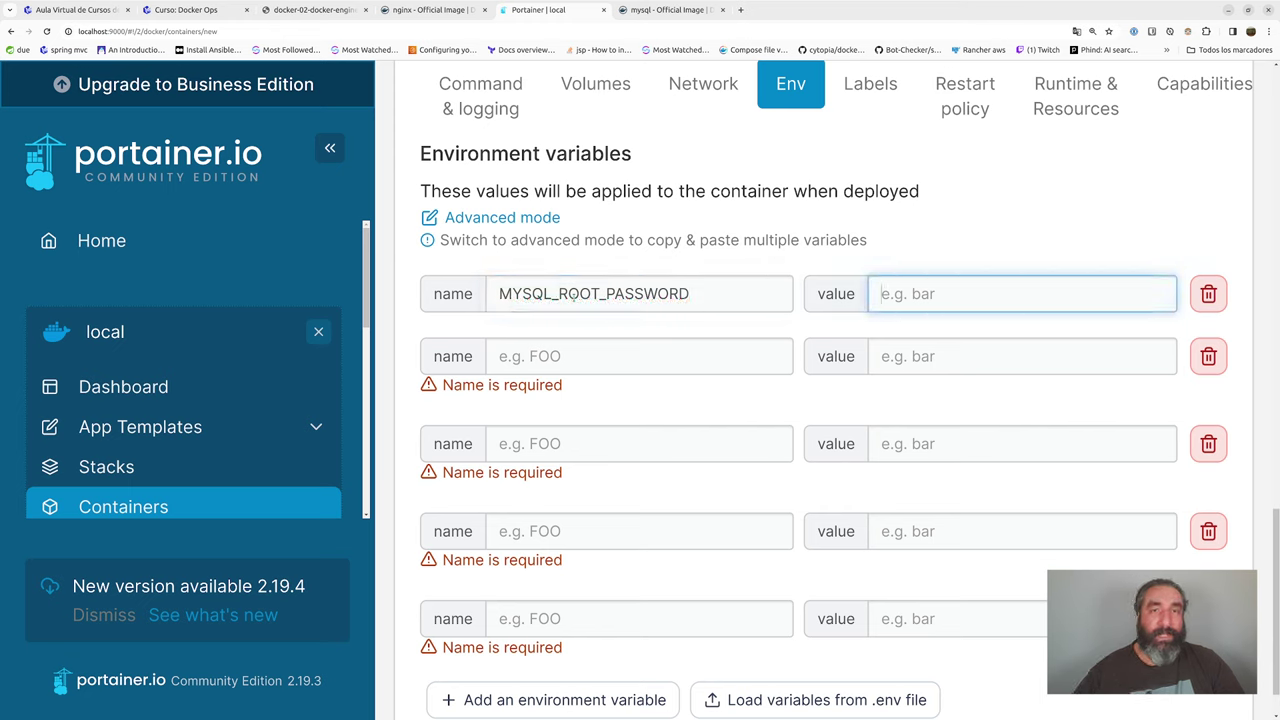
text(root)
key(Tab)
key(Tab)
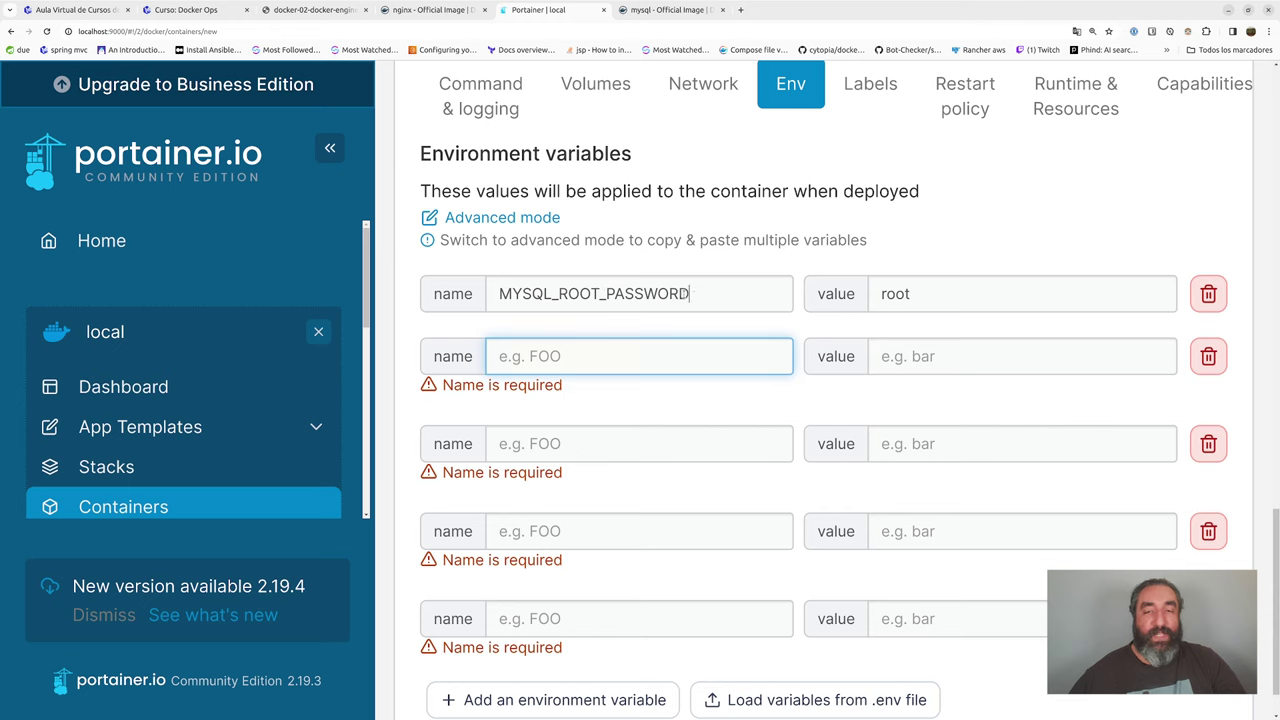
drag(689, 293, 500, 292)
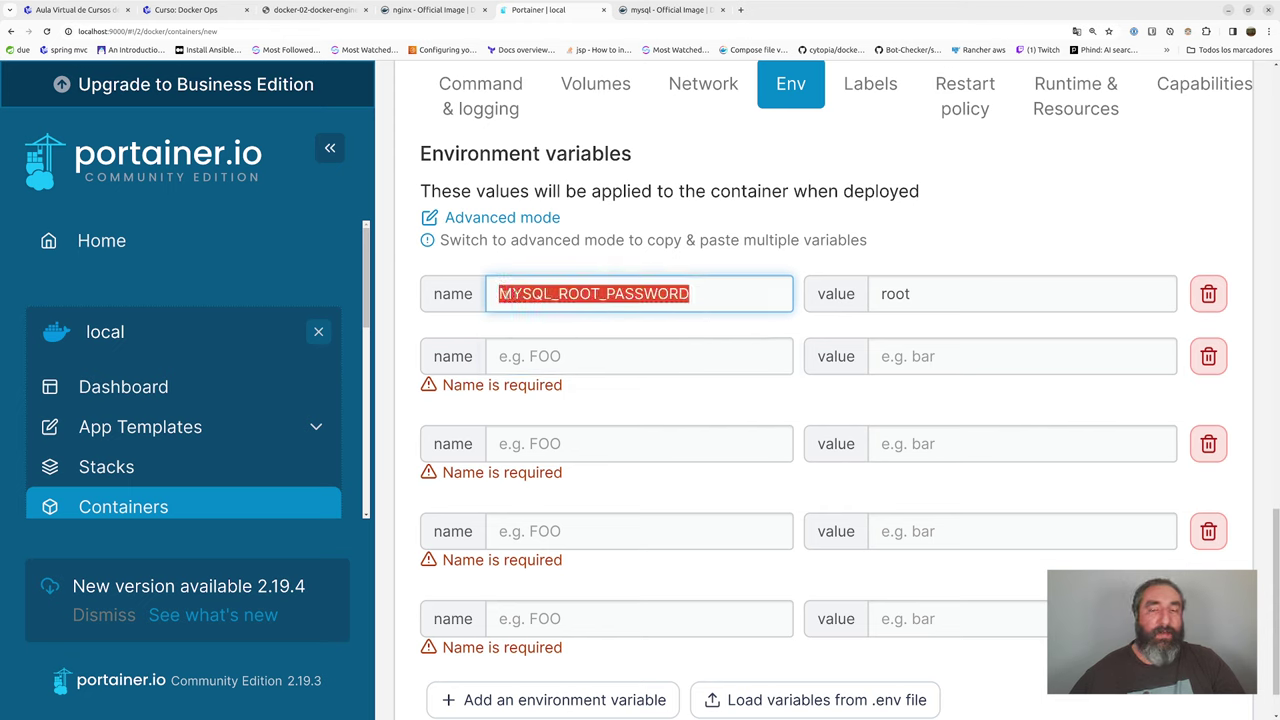
click(505, 293)
mouse_move(500, 293)
mouse_down()
mouse_move(709, 291)
mouse_move(494, 291)
mouse_up()
click(700, 293)
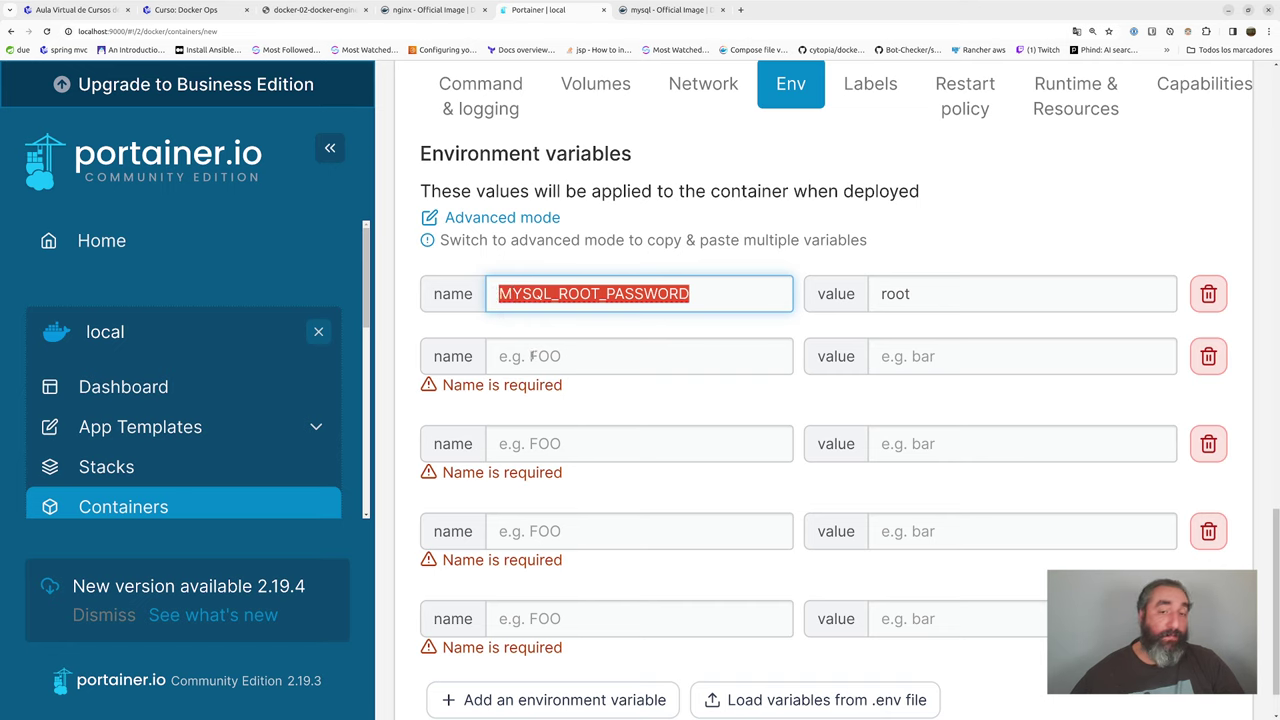
click(531, 356)
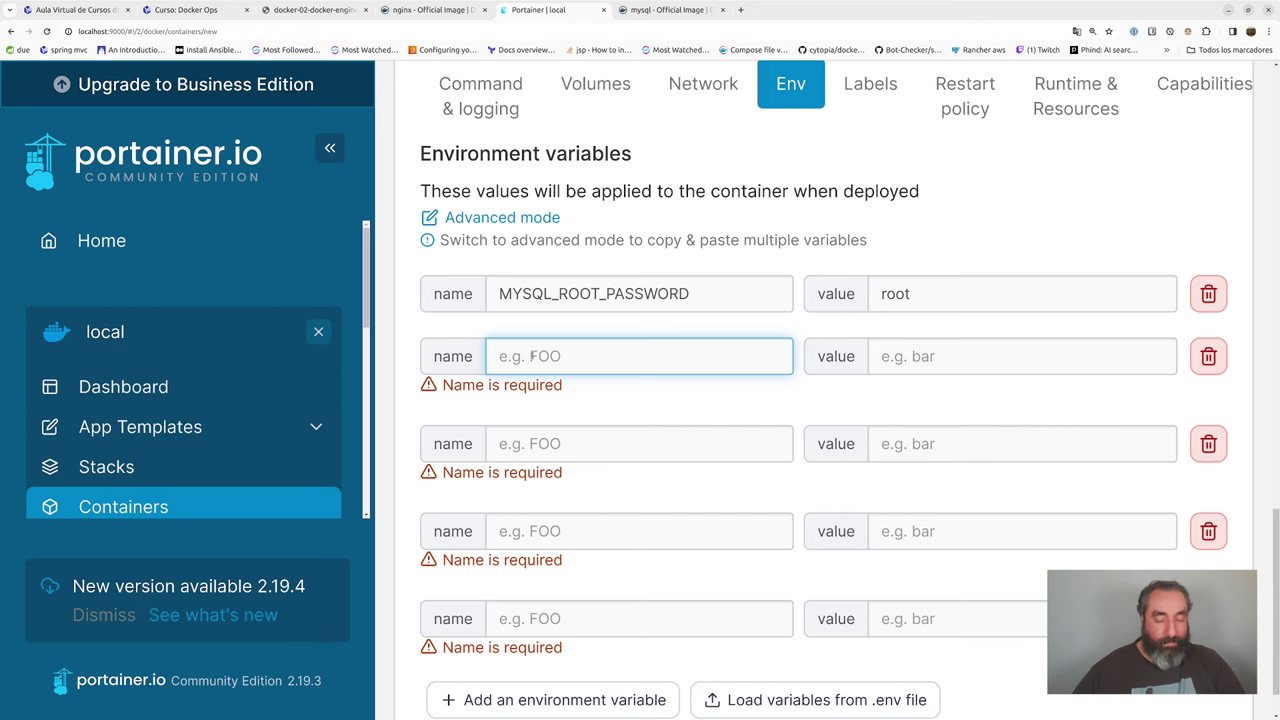
text(MYSQL_DATABASE)
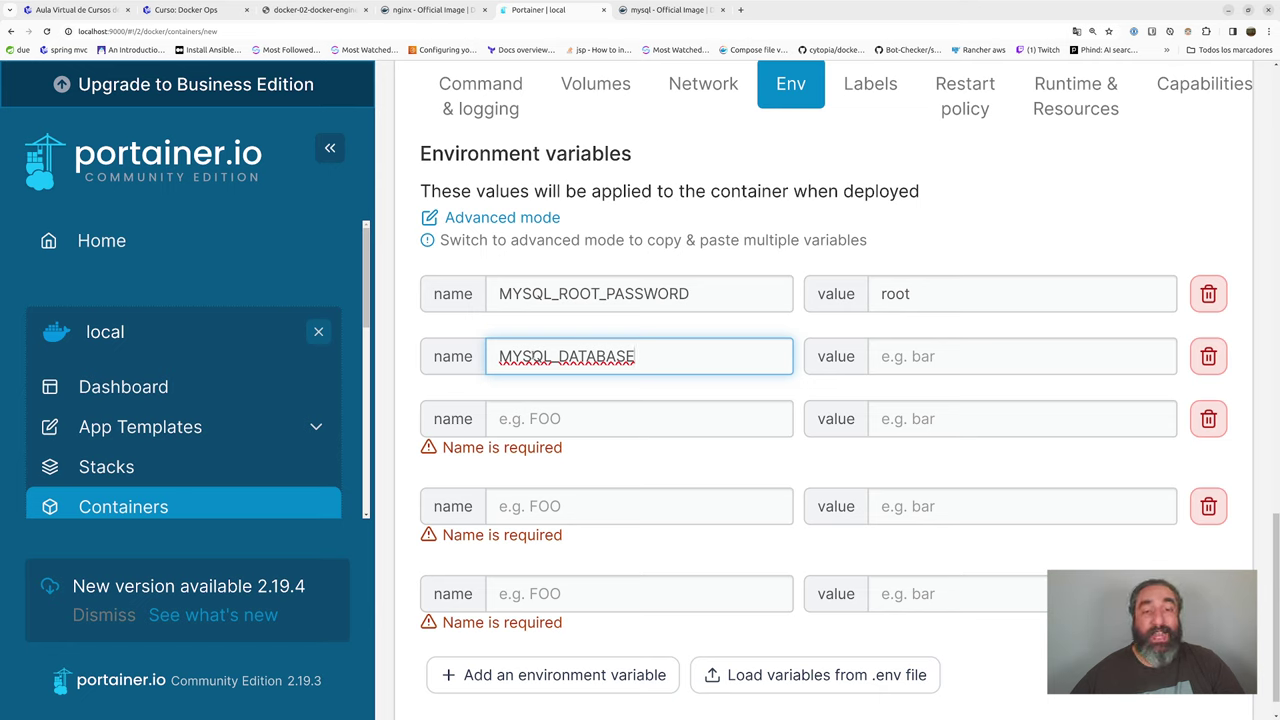
- Set MYSQL_DATABASE to 'test', MYSQL_USER to 'test', and give MYSQL_PASSWORD the user's password
click(1020, 356)
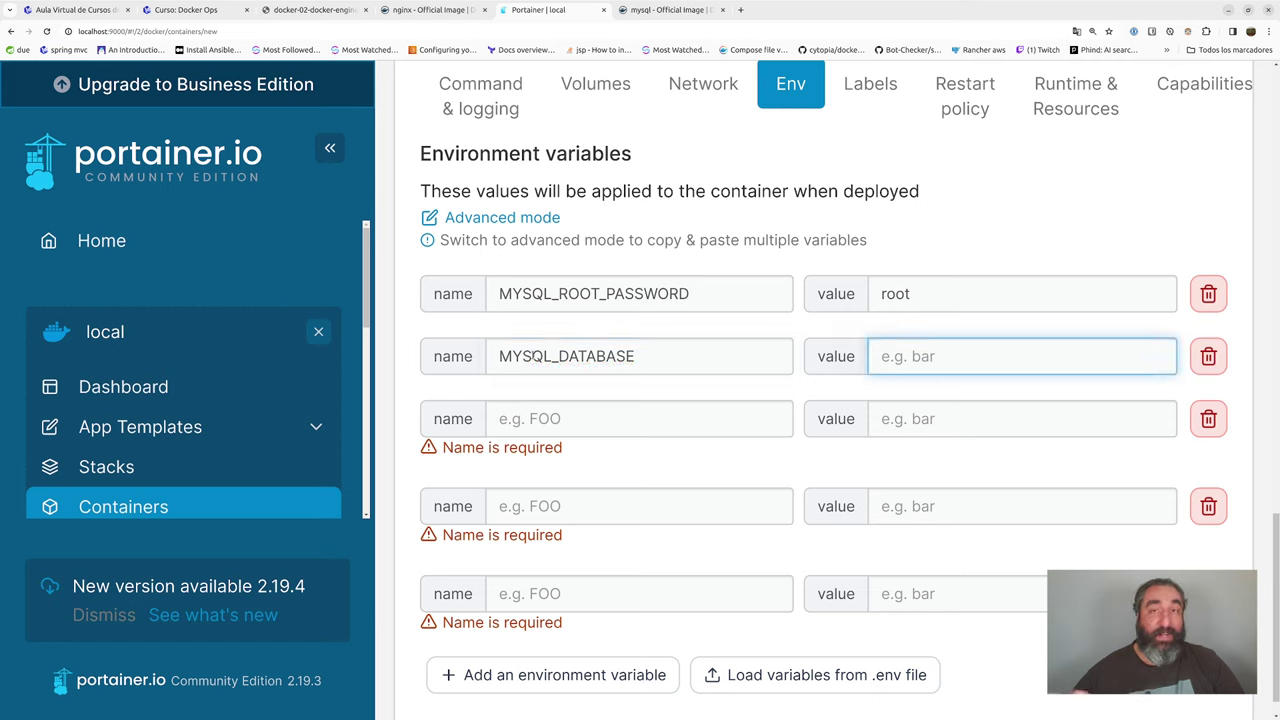
text(test)
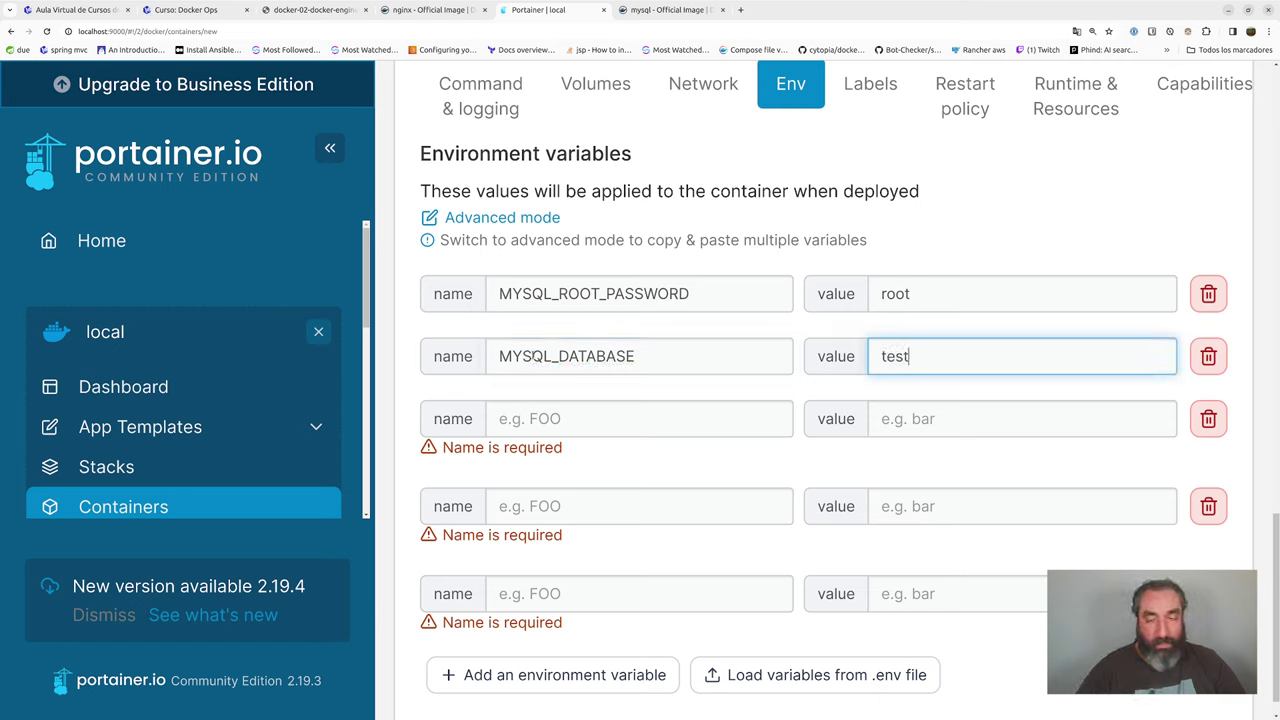
key(Tab)
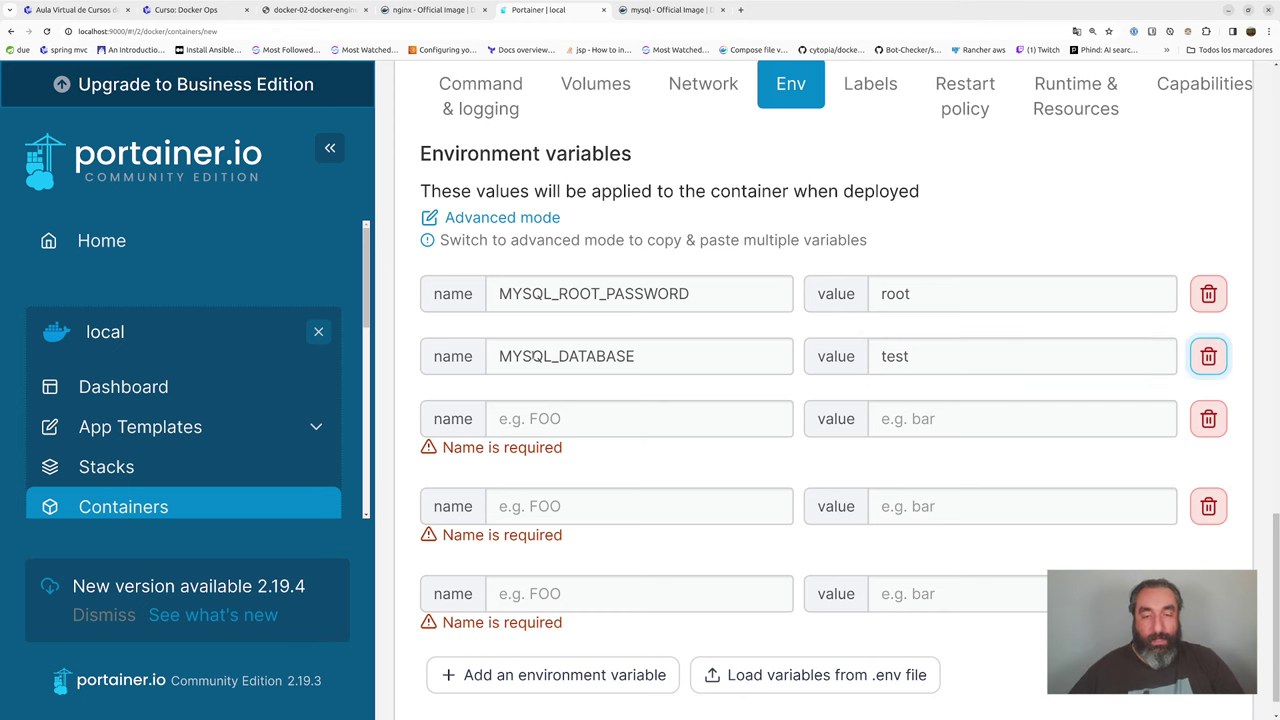
key(Tab)
text(MYSQL_USER)
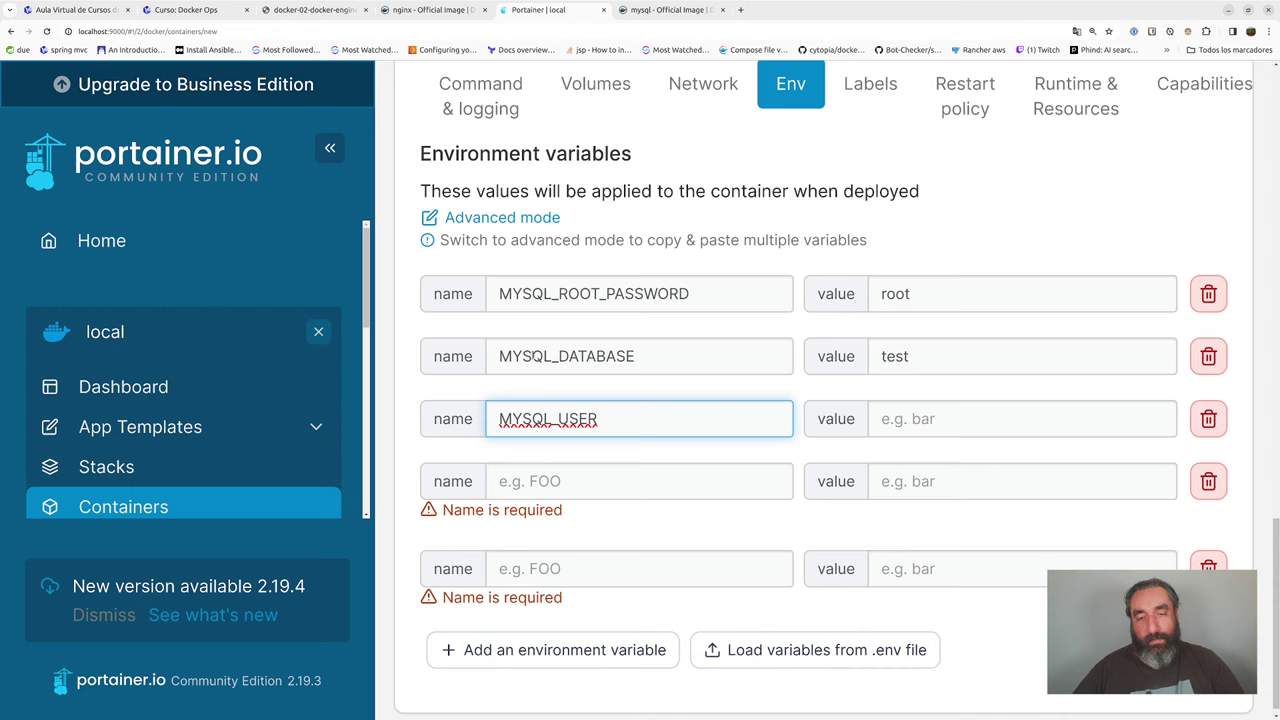
key(Tab)
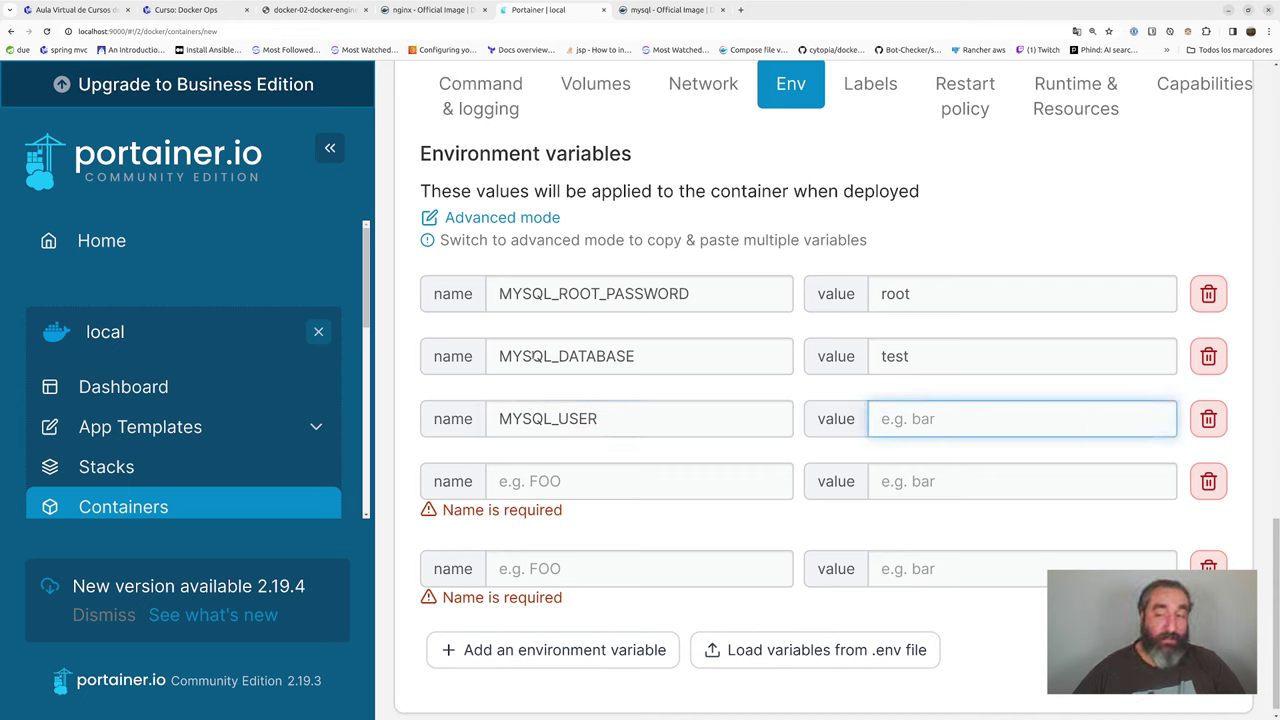
text(test)
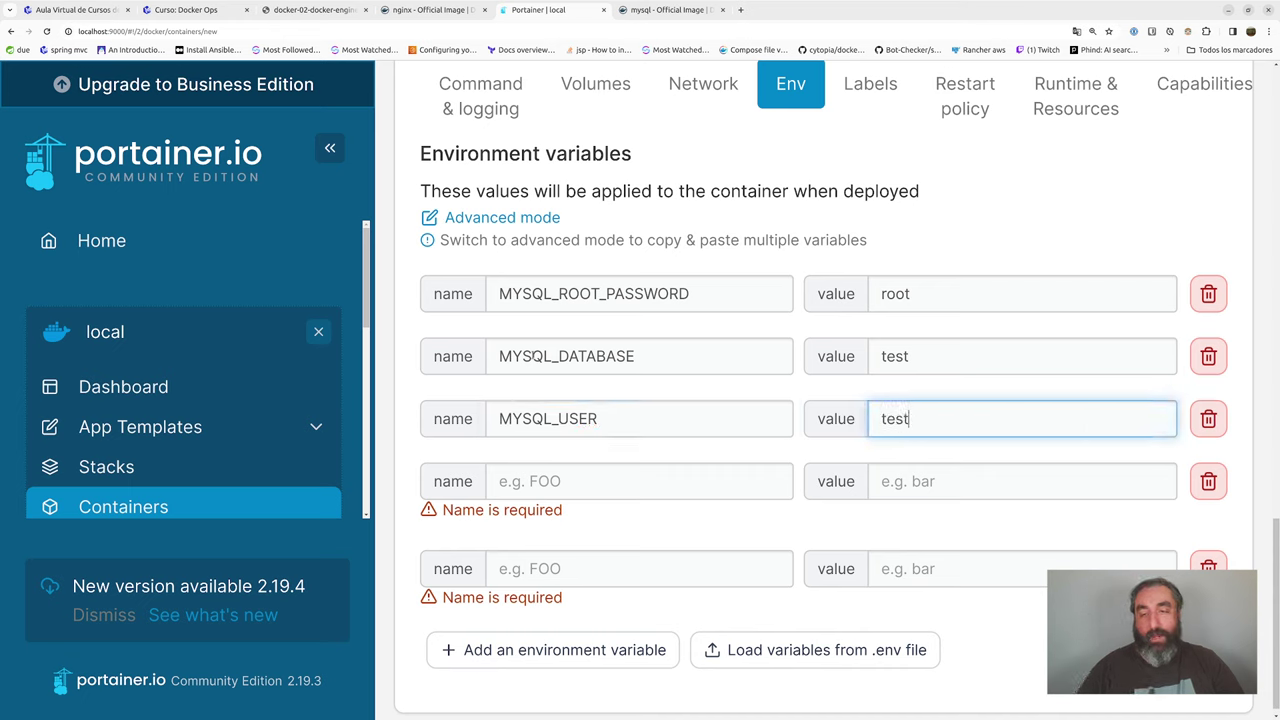
key(Tab)
key(Tab)
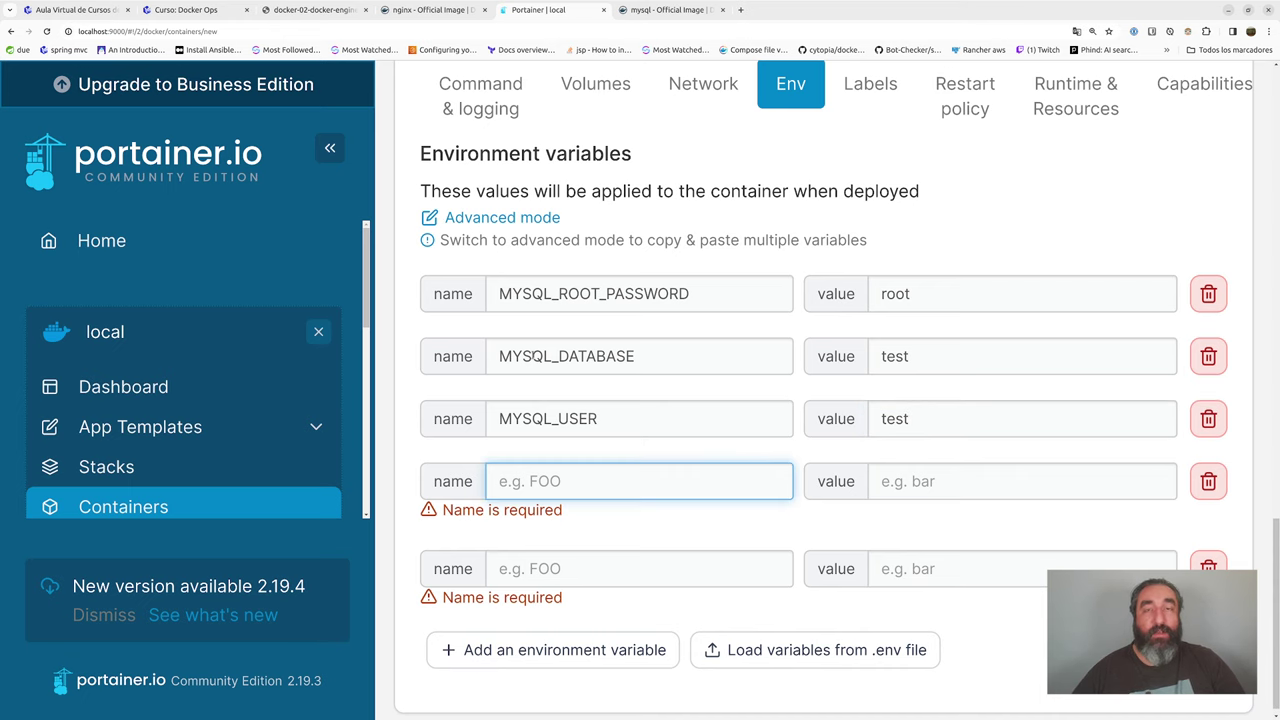
text(MYSQ)
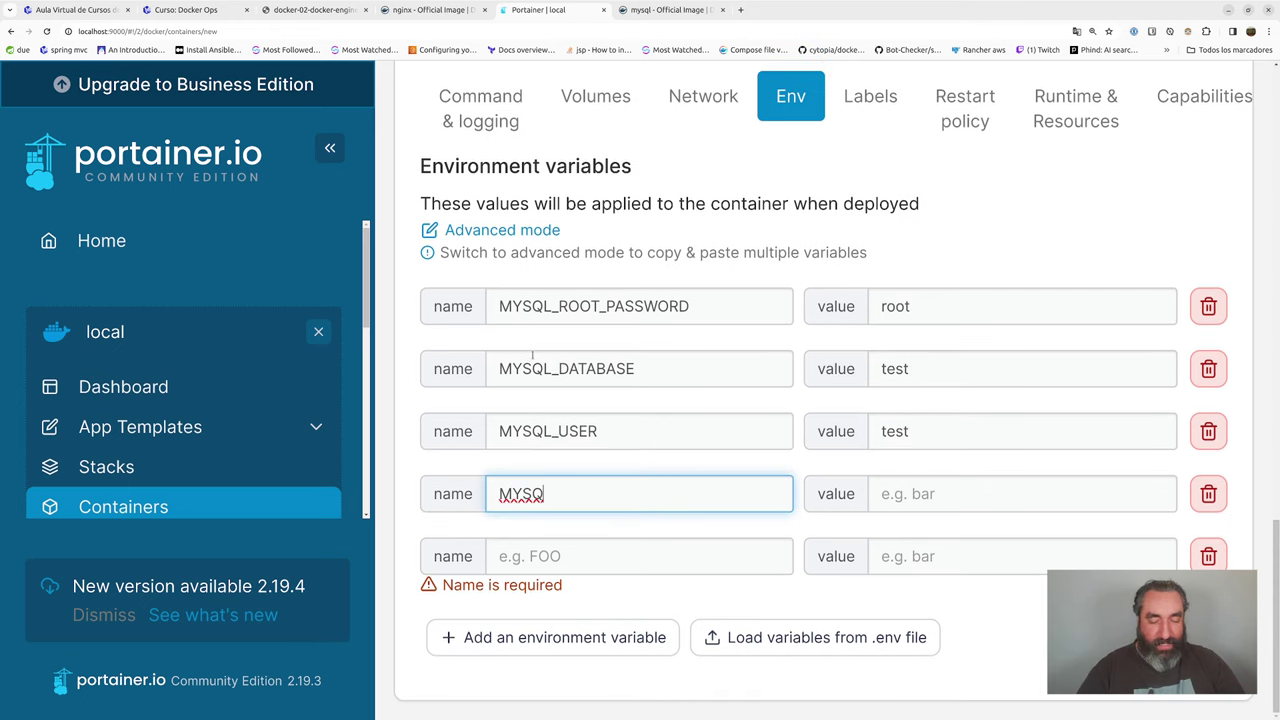
text(L_PA)
key(BackSpace)
key(BackSpace)
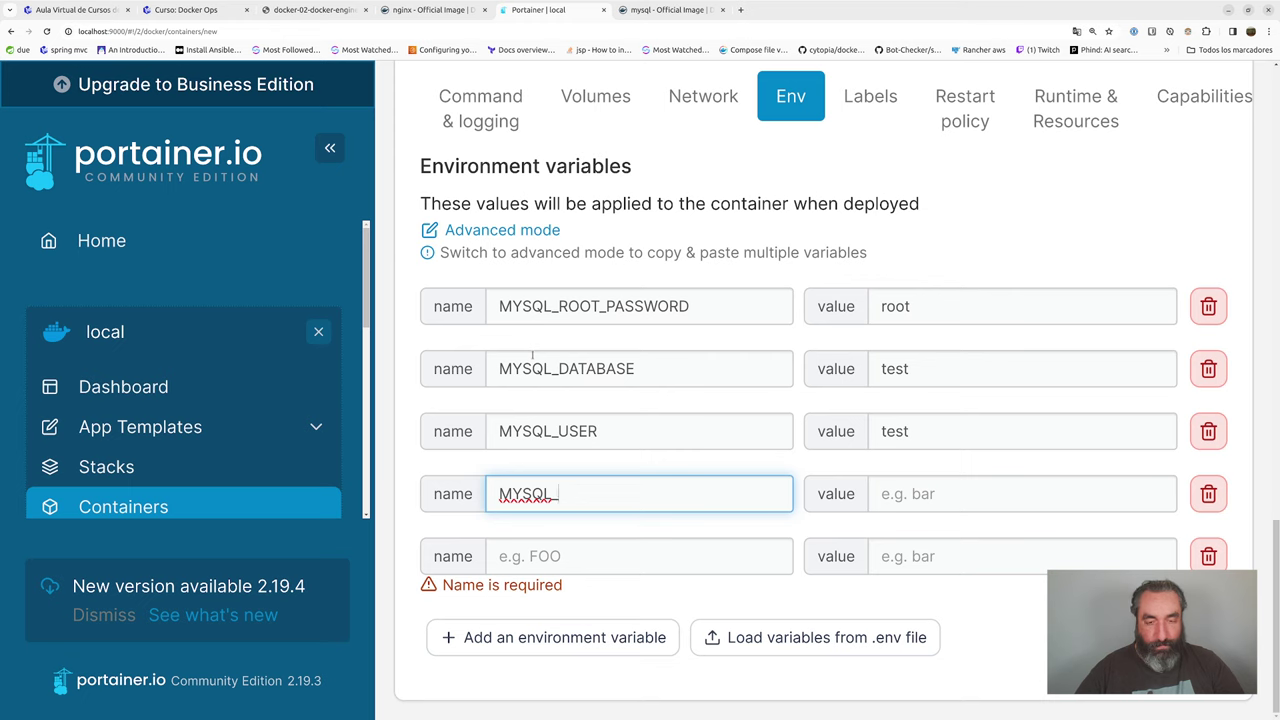
text(PASSWORD)
key(Tab)
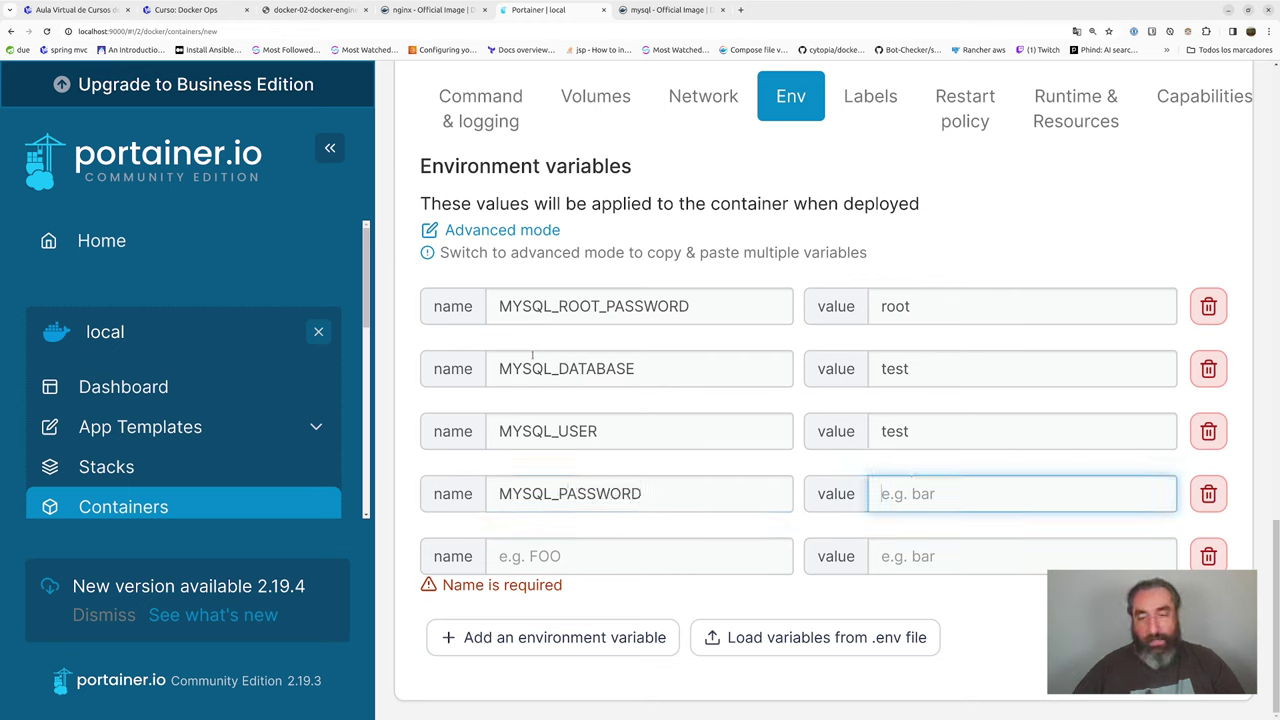
text(test)
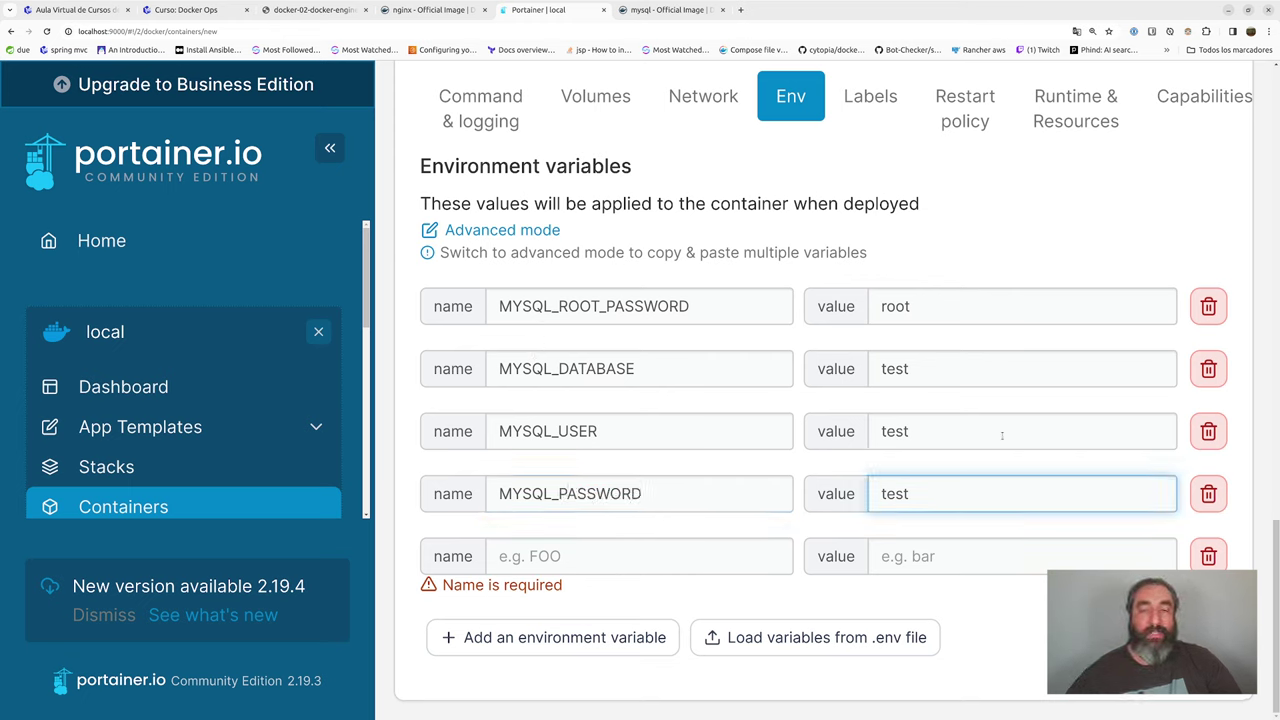
- Check each variable's value and delete the empty fifth variable row
double_click(910, 371)
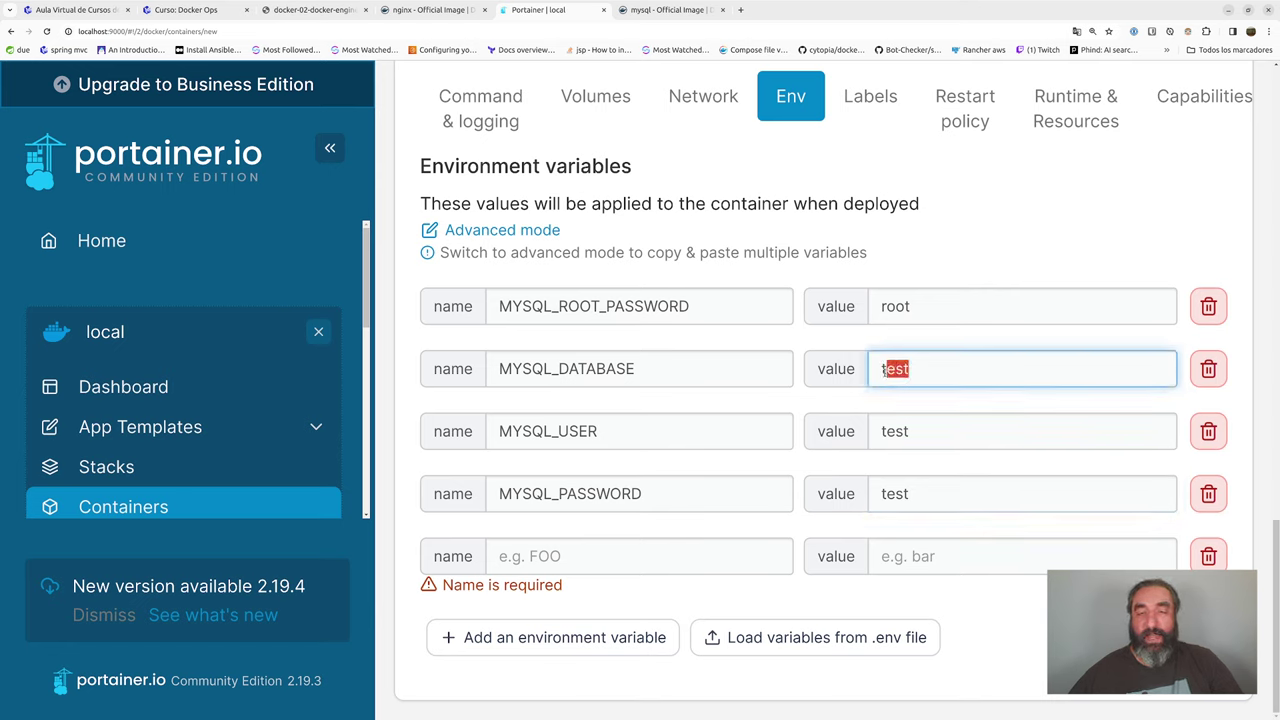
double_click(905, 431)
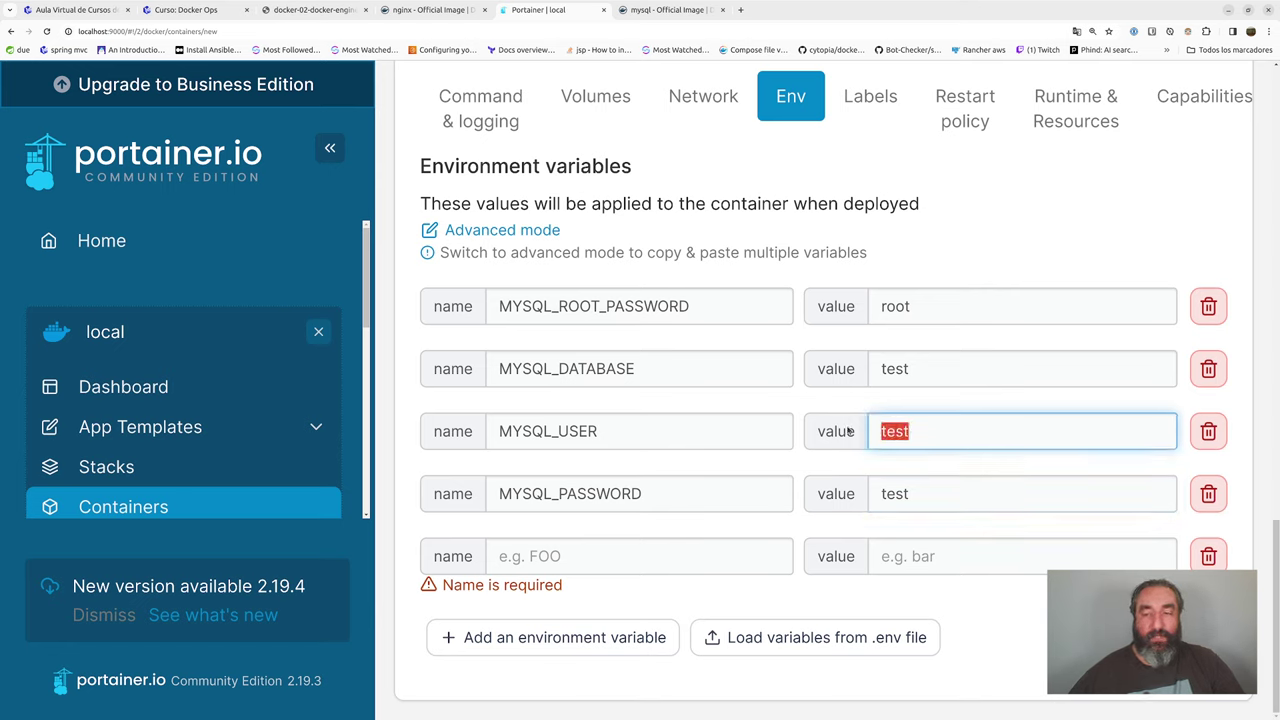
double_click(906, 492)
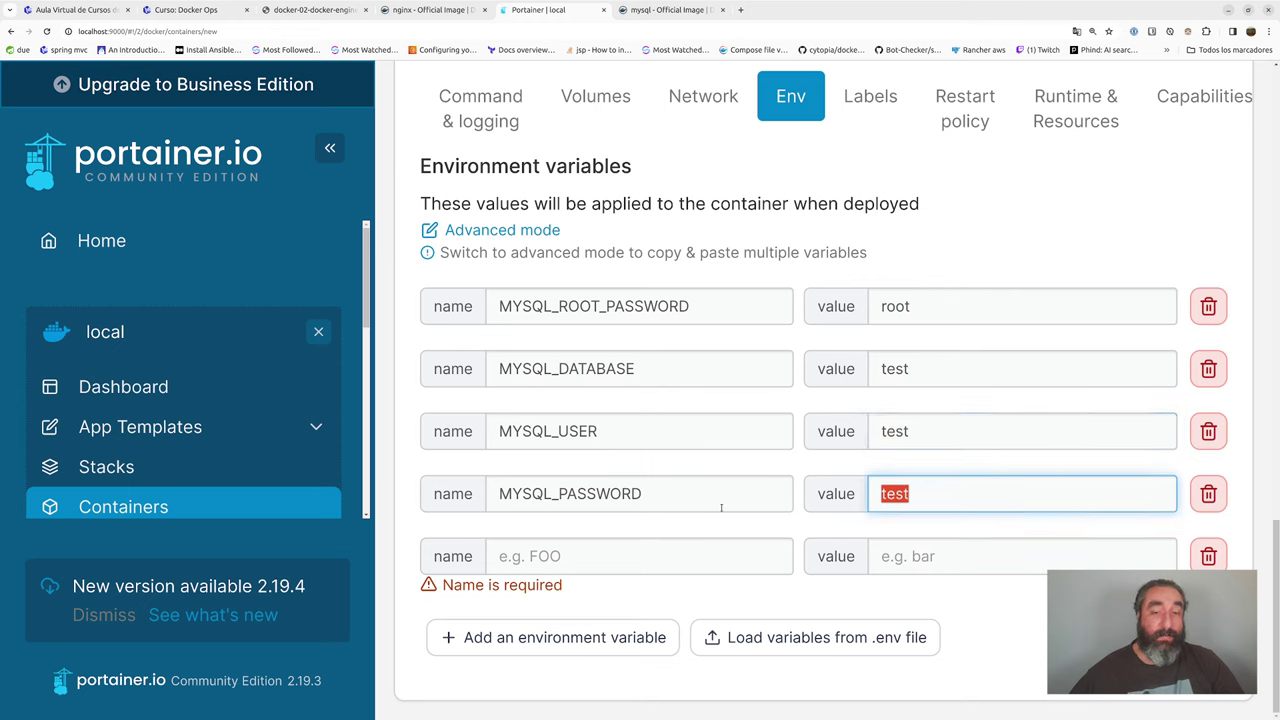
double_click(910, 307)
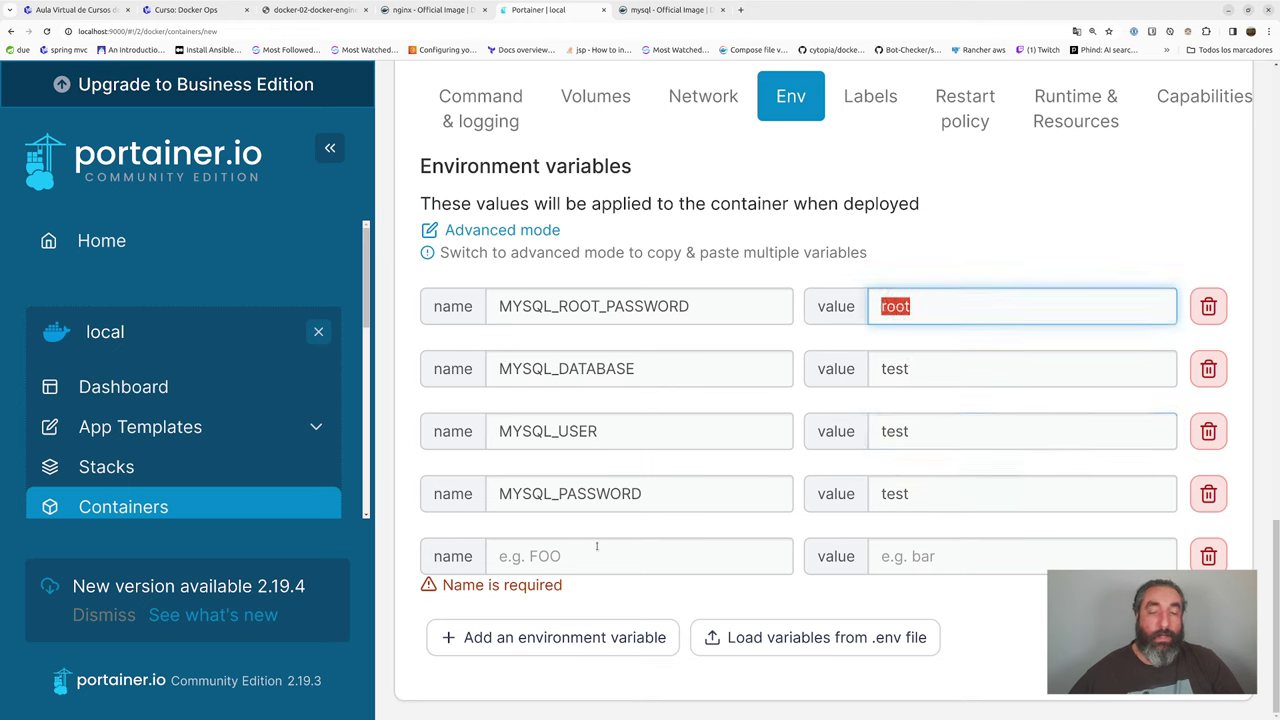
click(1208, 556)
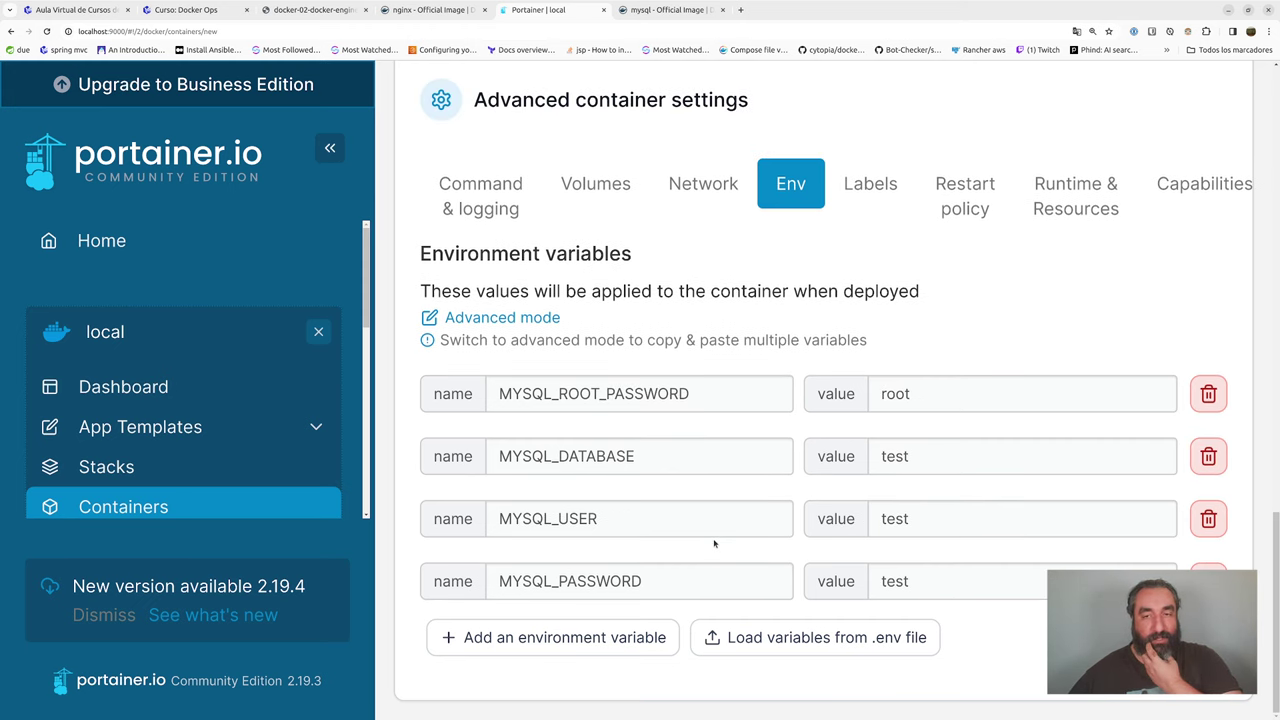
- Scroll back up the mysql container form and show its Volumes settings
scroll(713, 545, up, 6)
scroll(713, 543, up, 6)
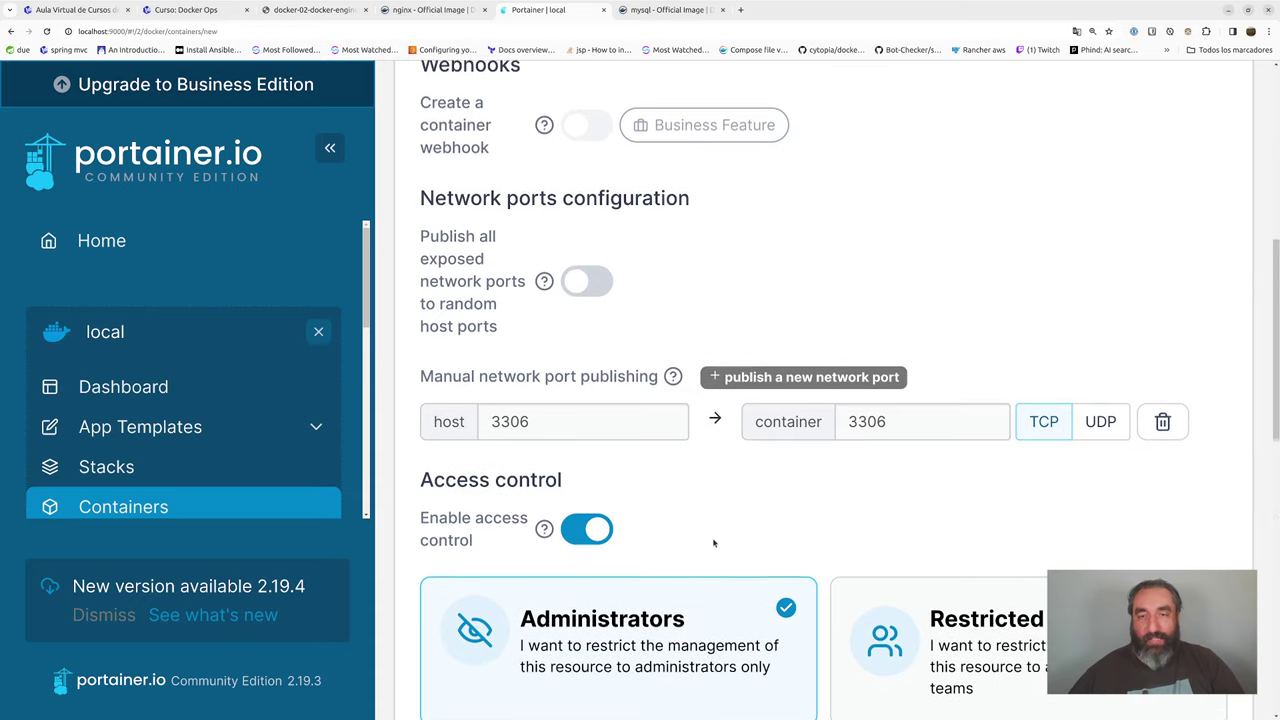
scroll(713, 543, up, 3)
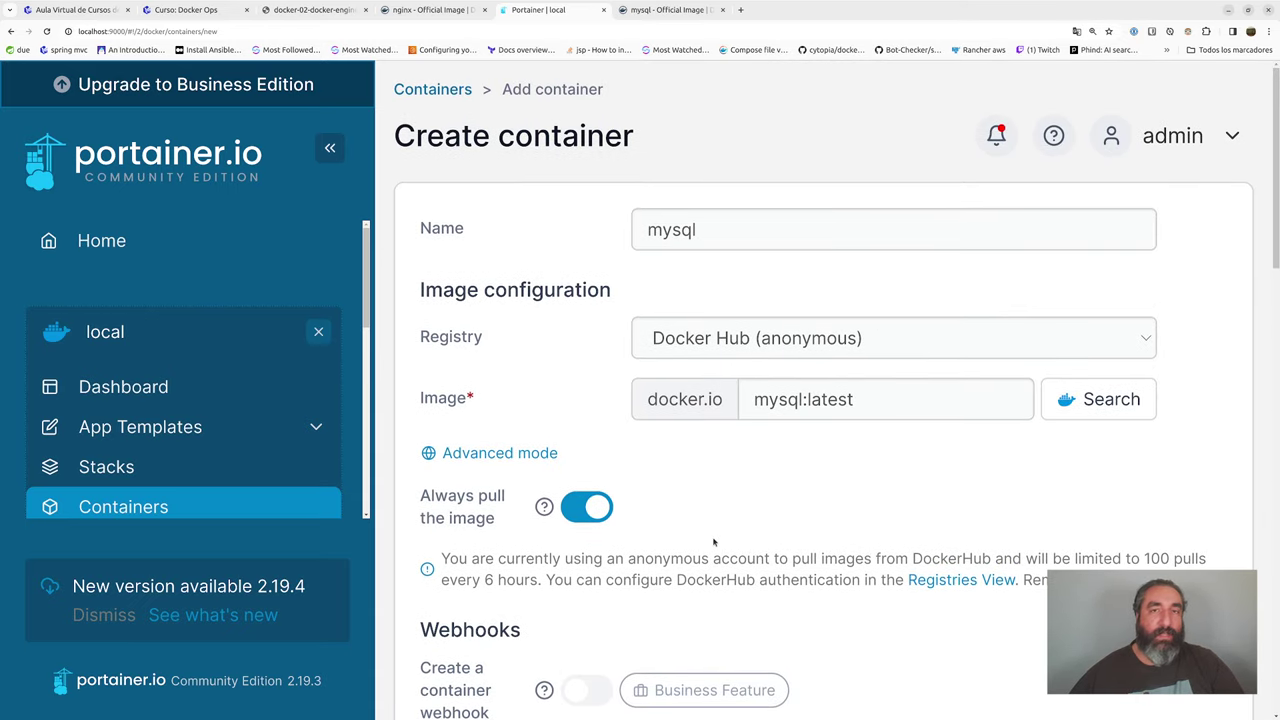
scroll(713, 541, down, 15)
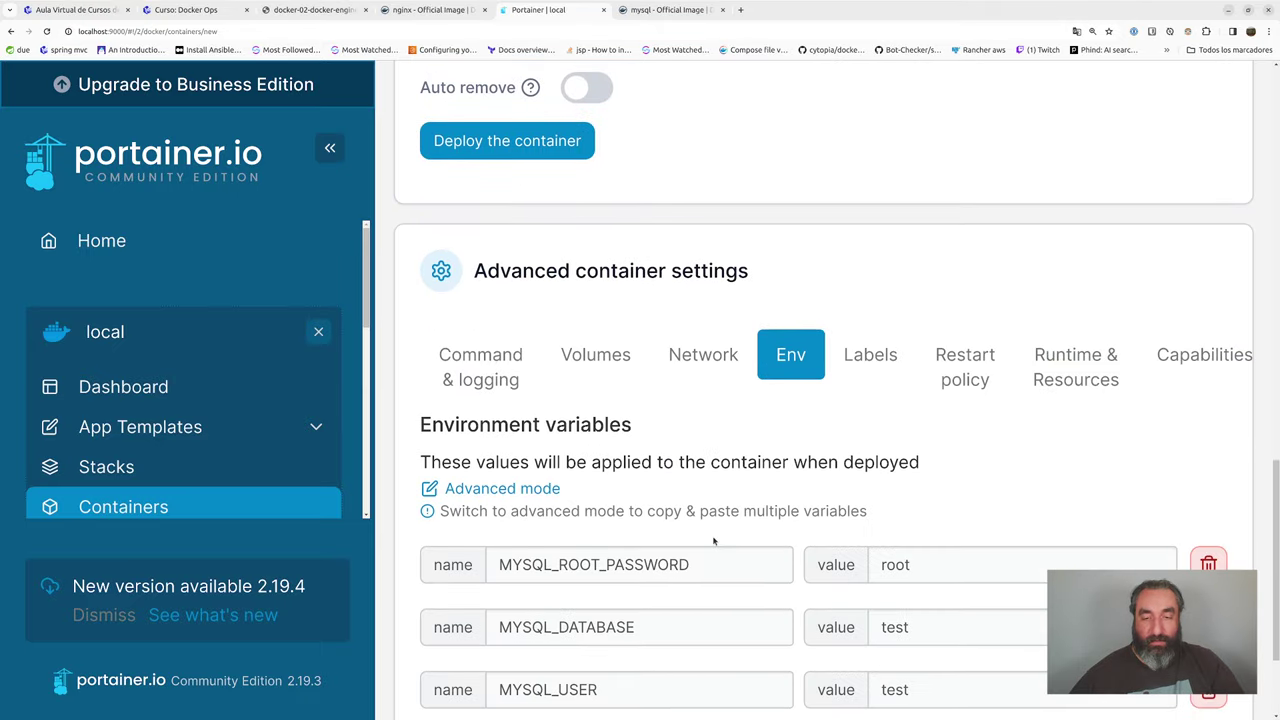
scroll(713, 541, down, 3)
click(586, 189)
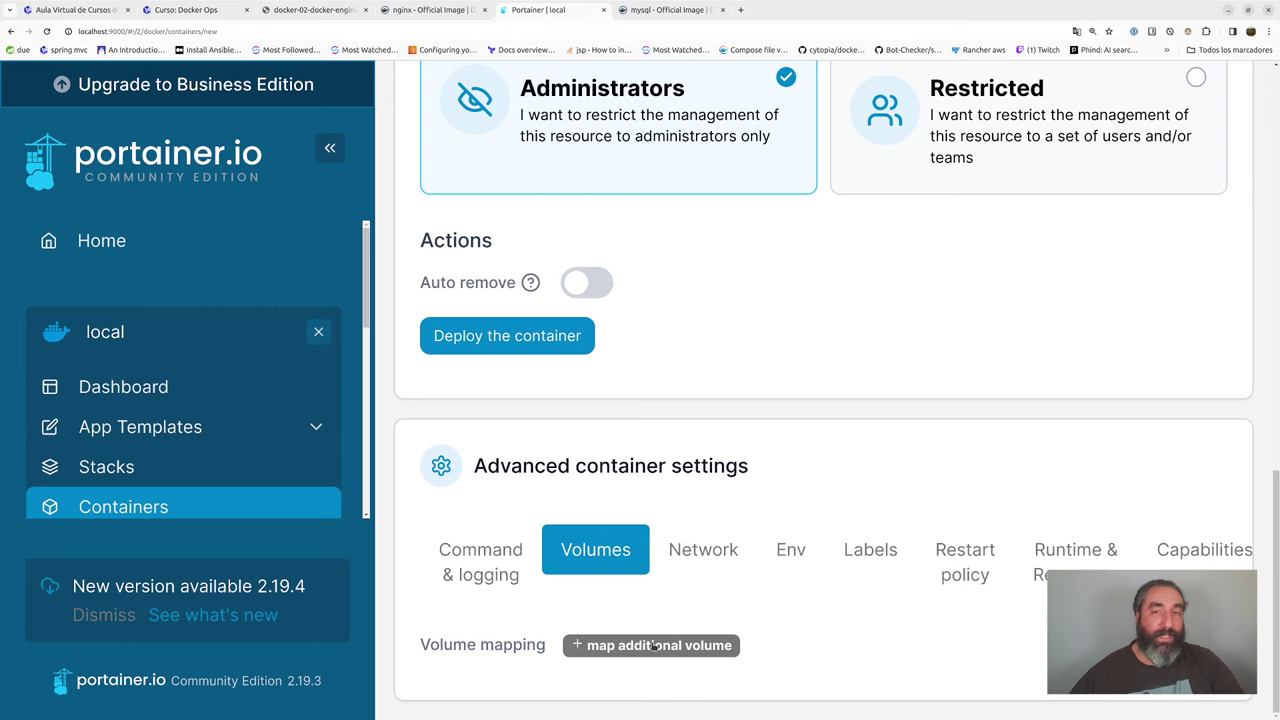
- Add a volume mapping with container path /var/lib/mysql and switch it to a bind mount
click(655, 645)
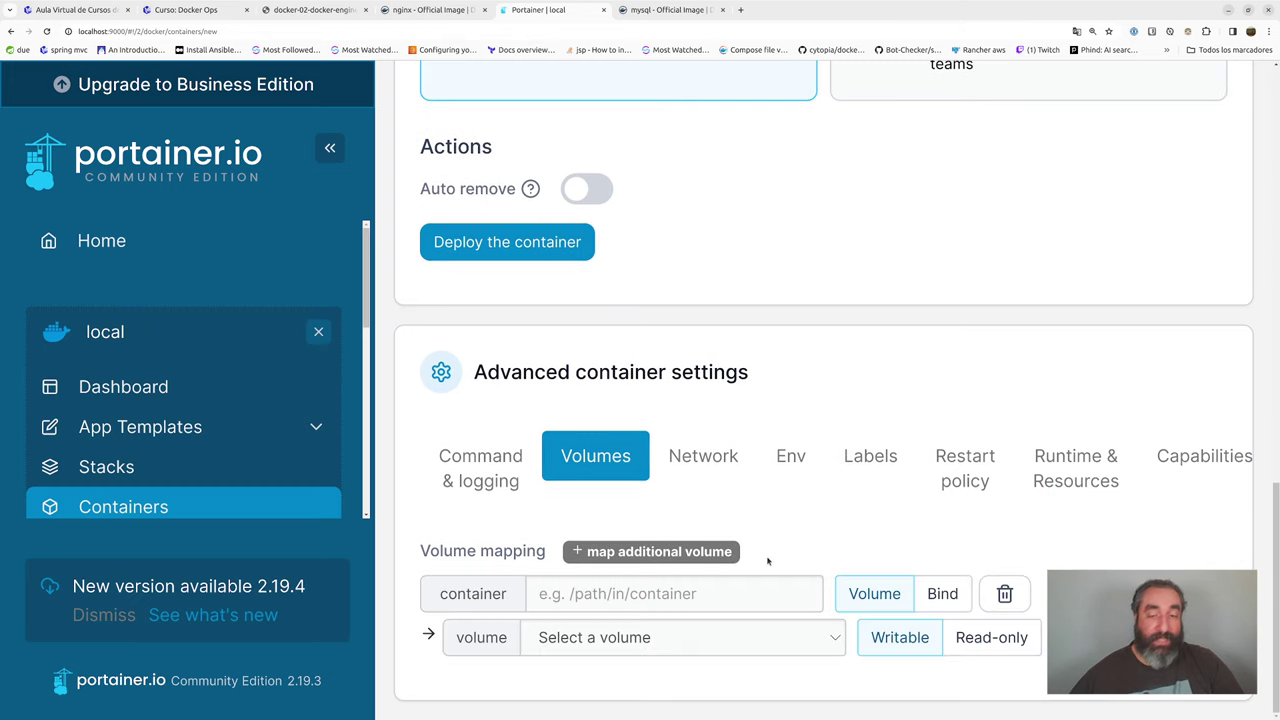
click(609, 639)
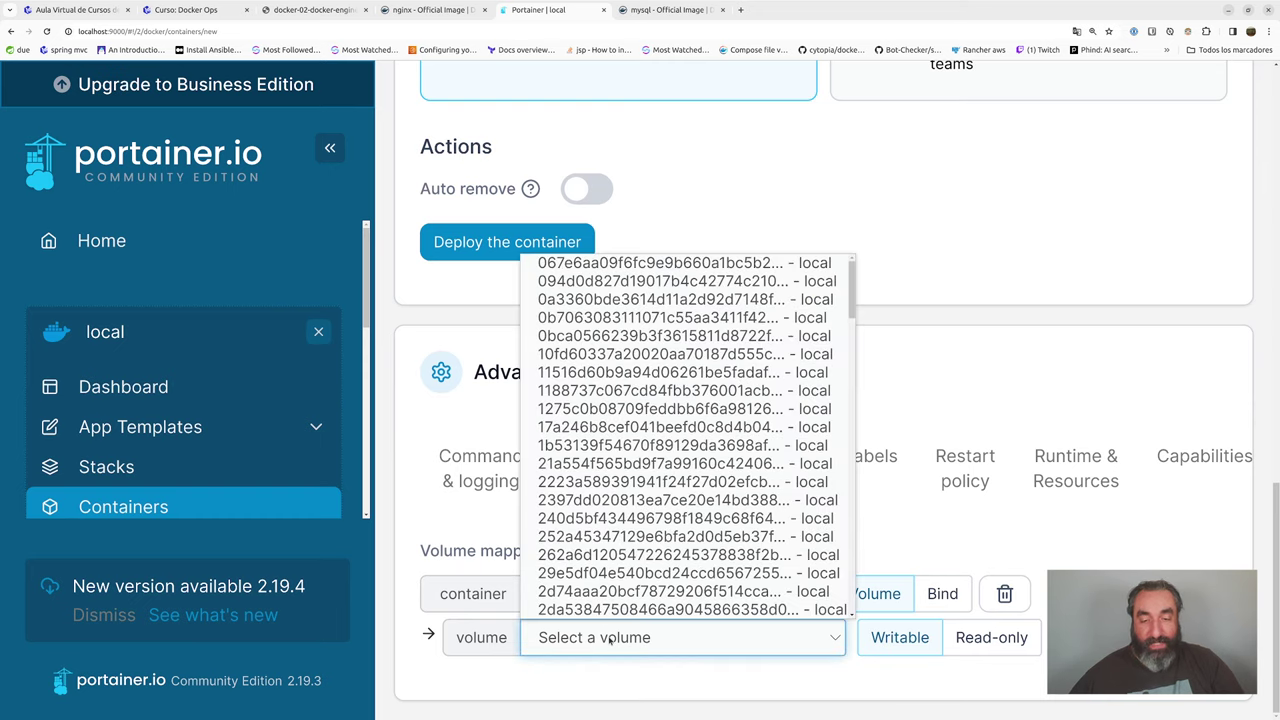
click(580, 628)
click(695, 594)
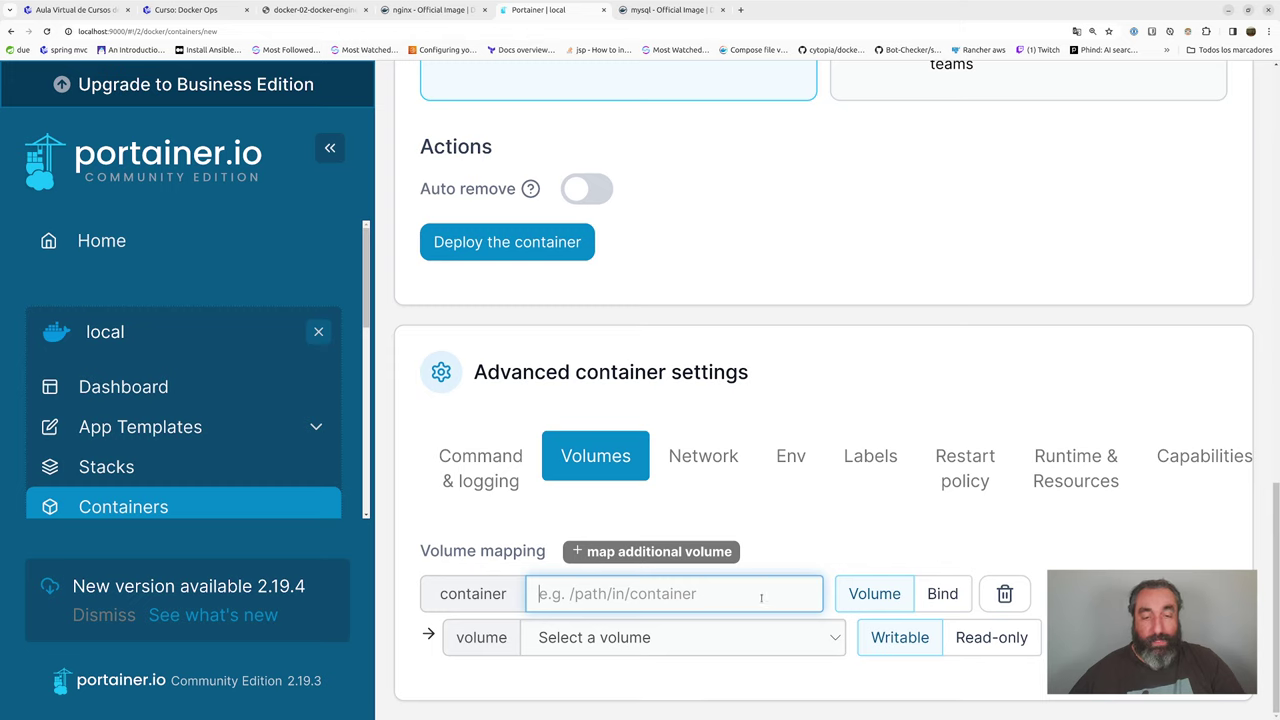
text(/var)
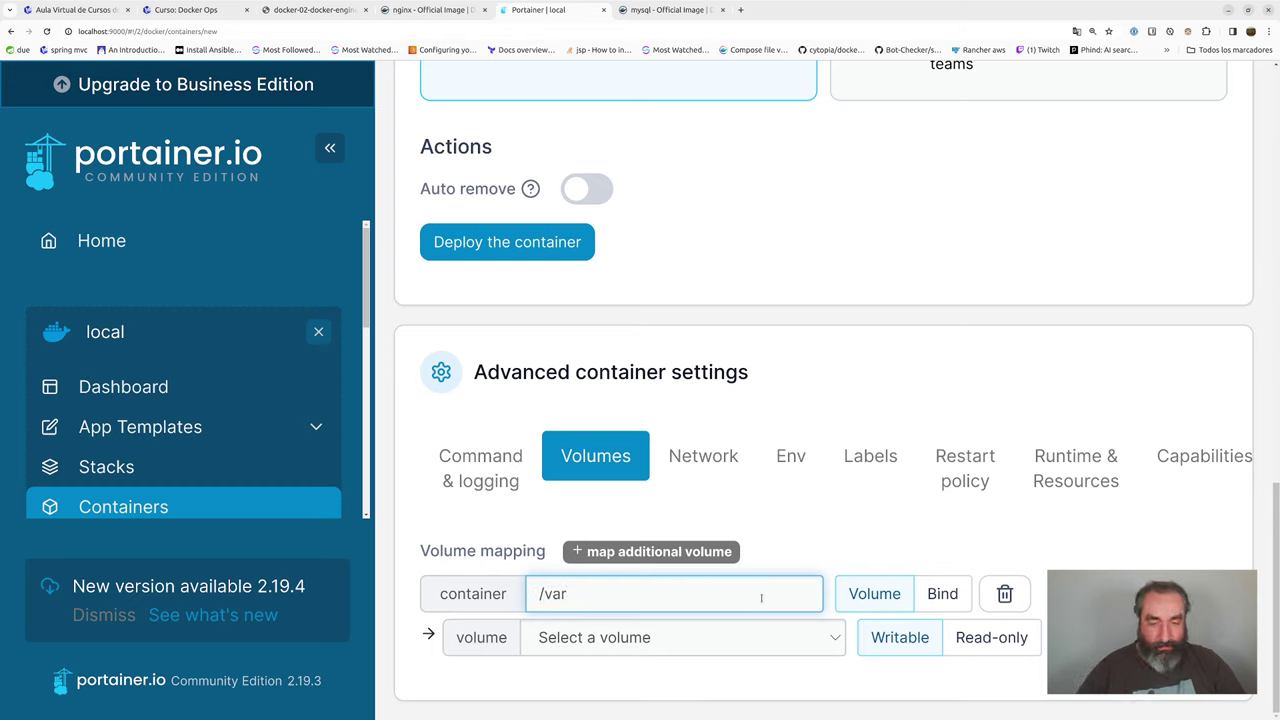
text(/lib/mysq)
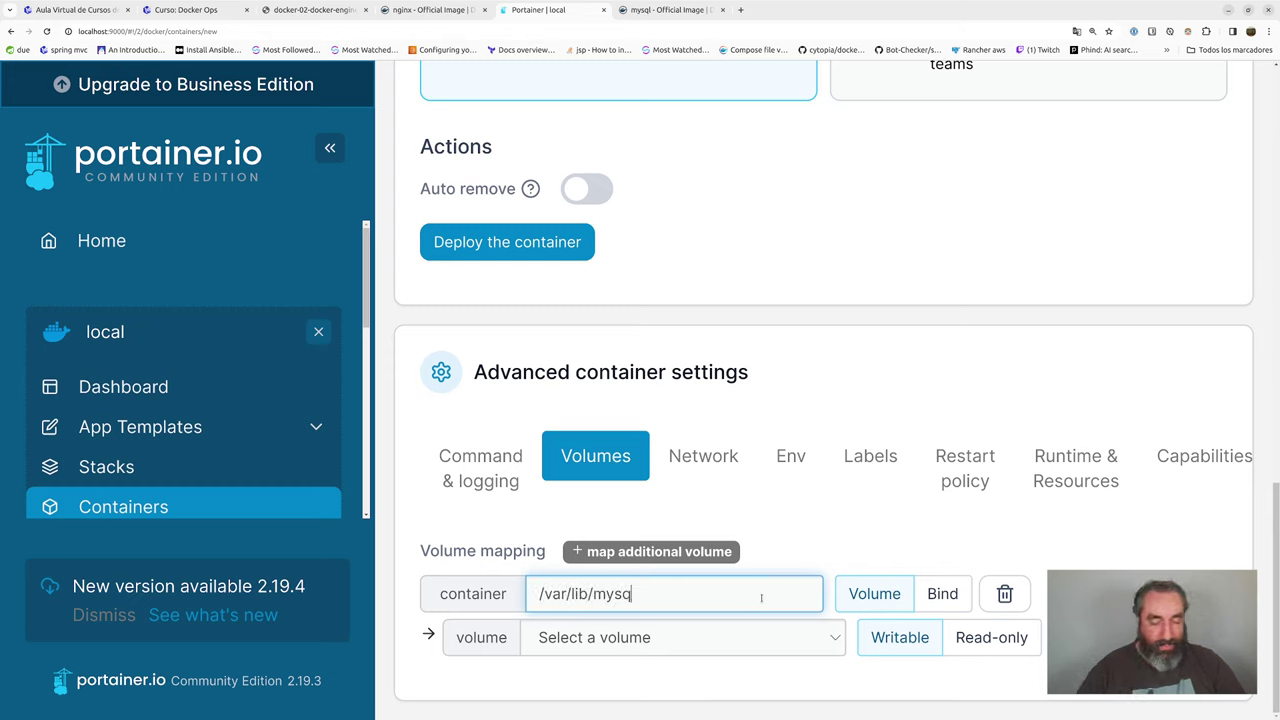
text(l)
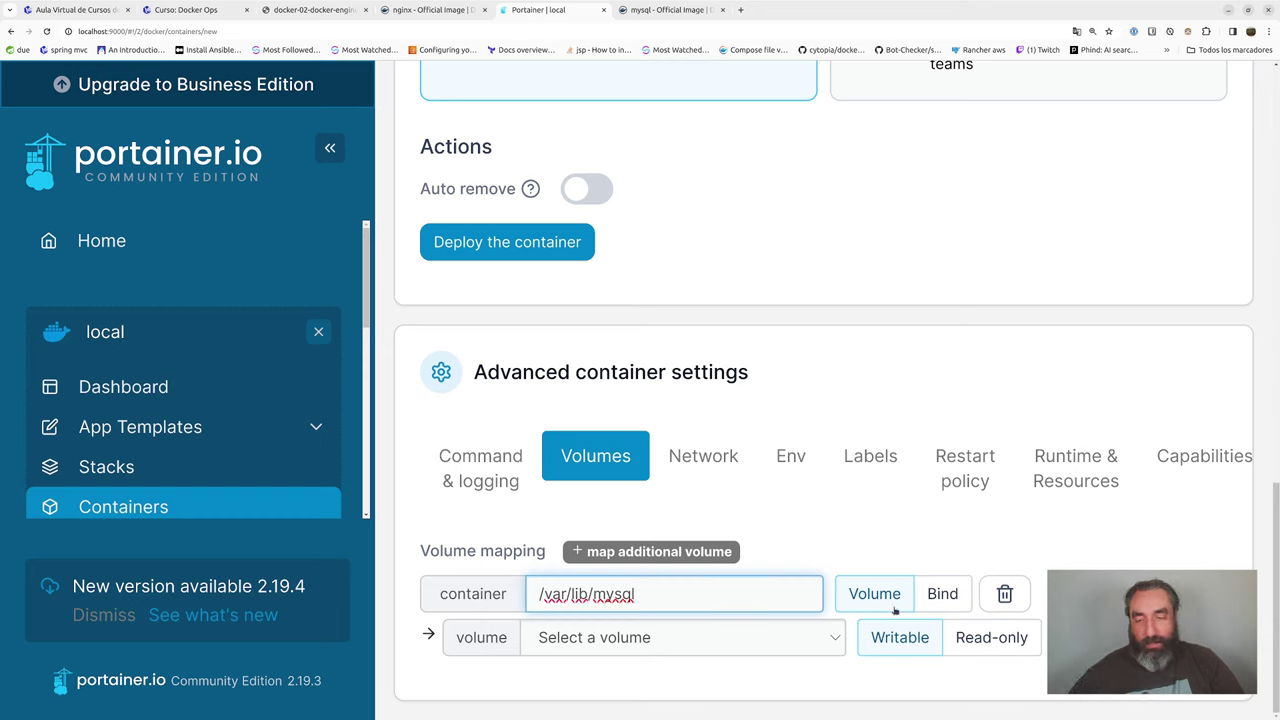
click(953, 597)
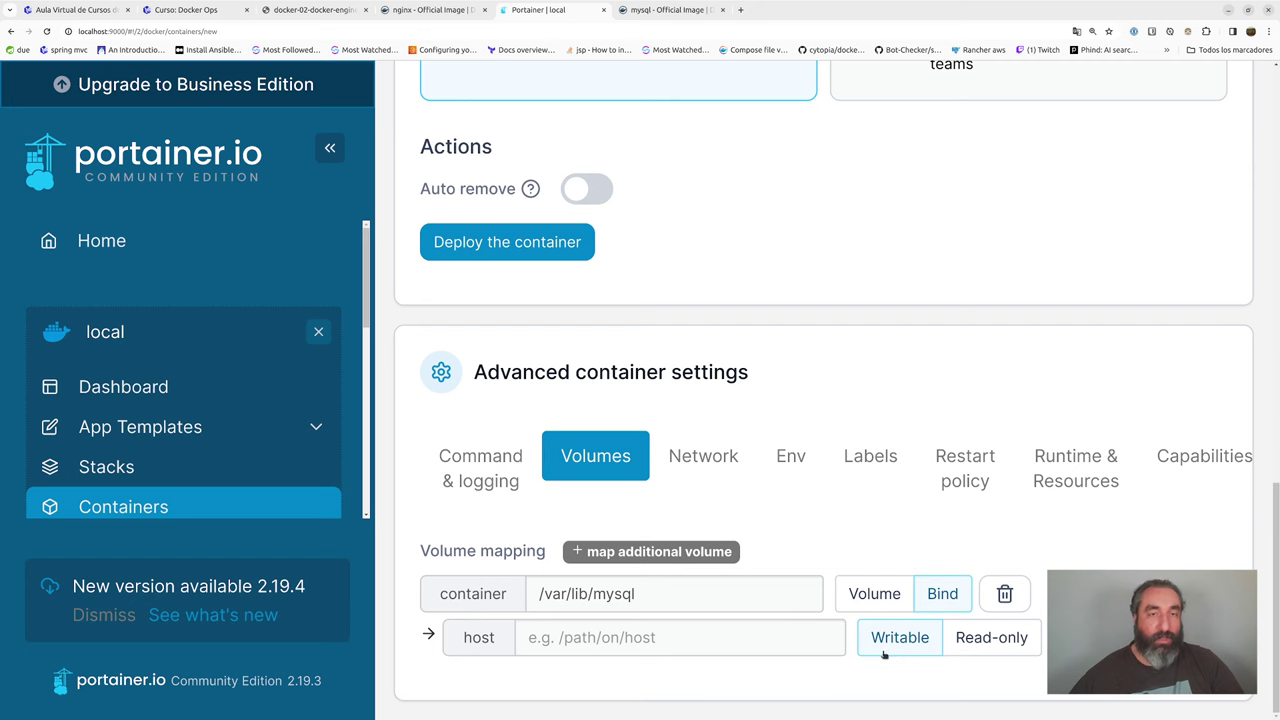
- Keep the mapping as Bind and enter a host path to a mysql folder in the home directory
click(880, 593)
click(775, 639)
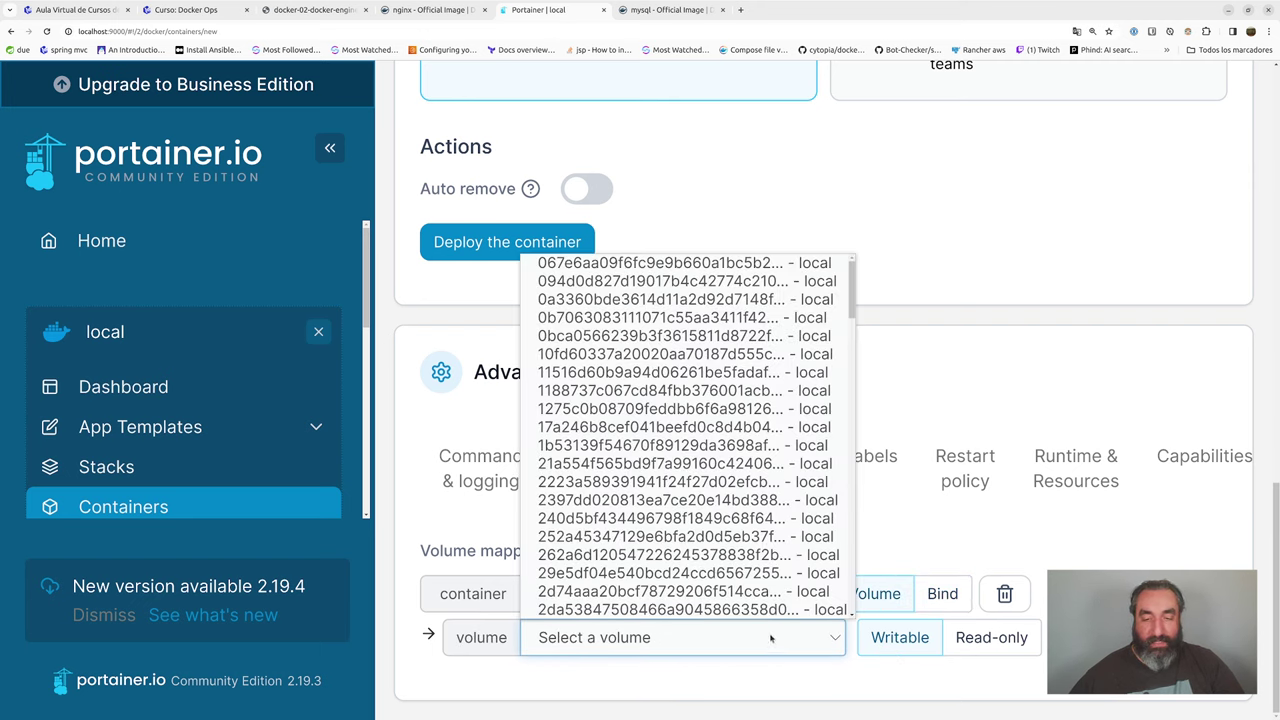
click(920, 538)
click(943, 594)
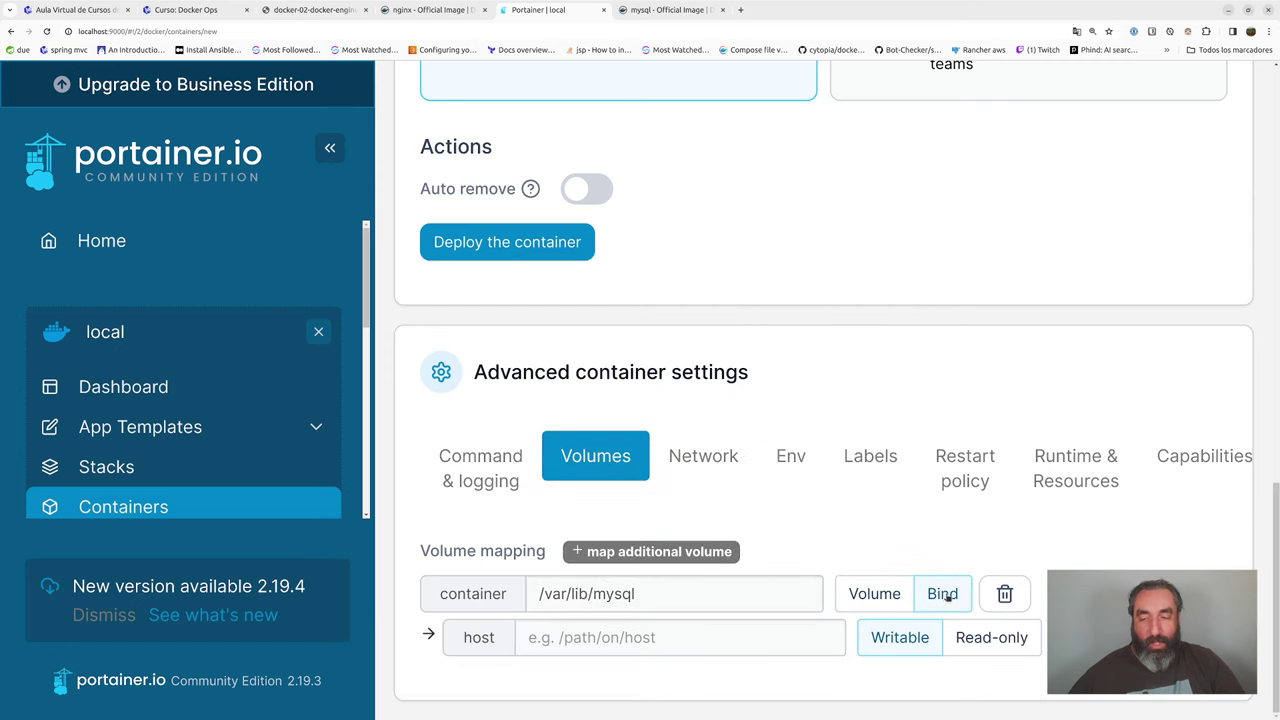
click(669, 628)
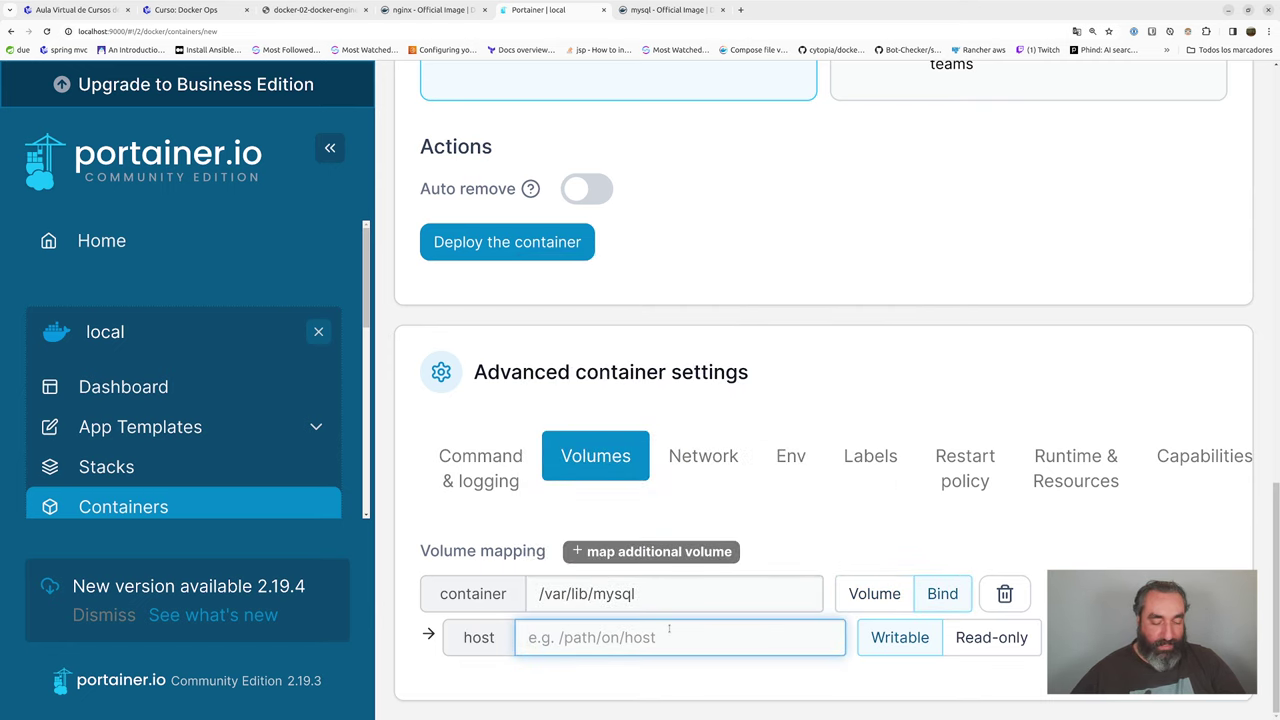
text(/home/p)
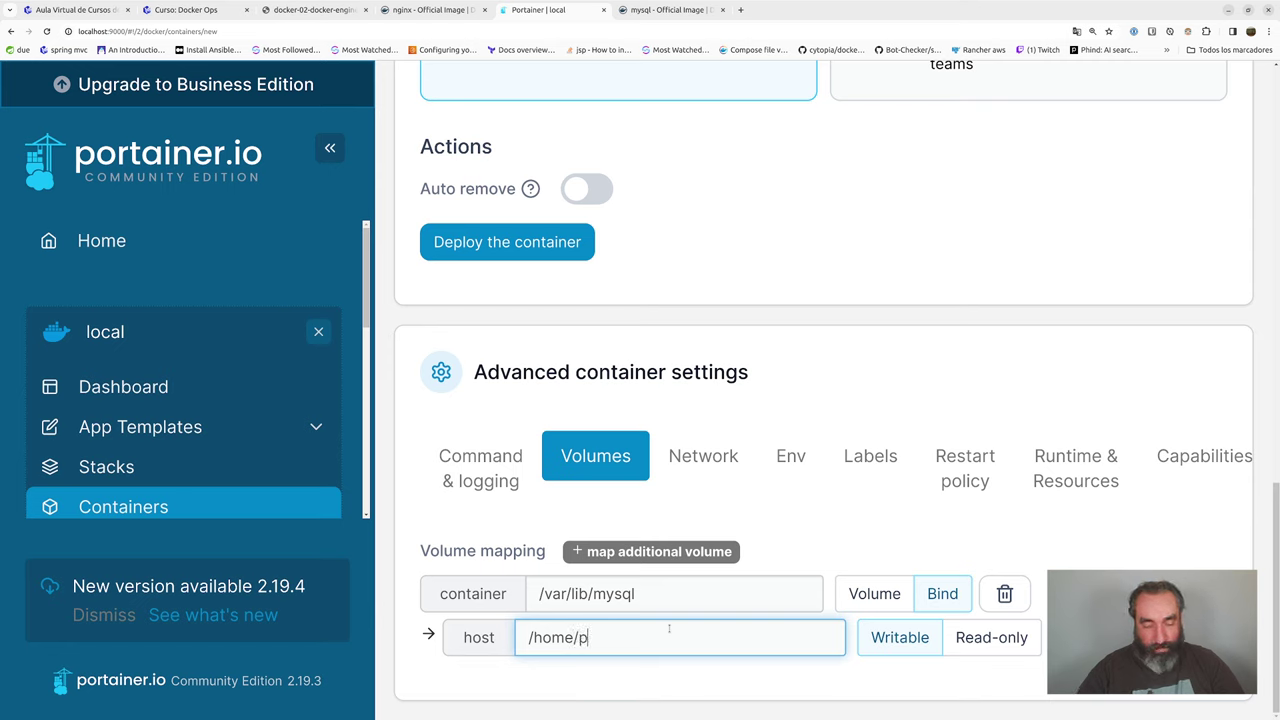
text(epesan/mysql)
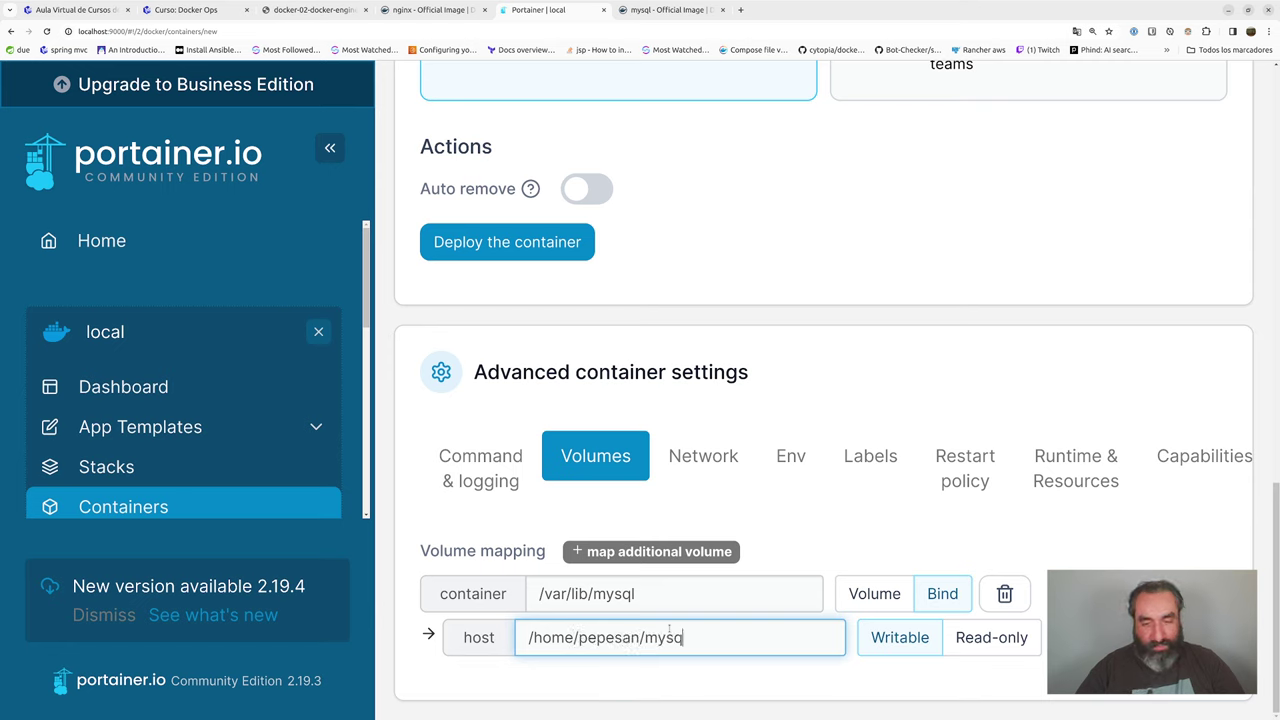
key(BackSpace)
text(l)
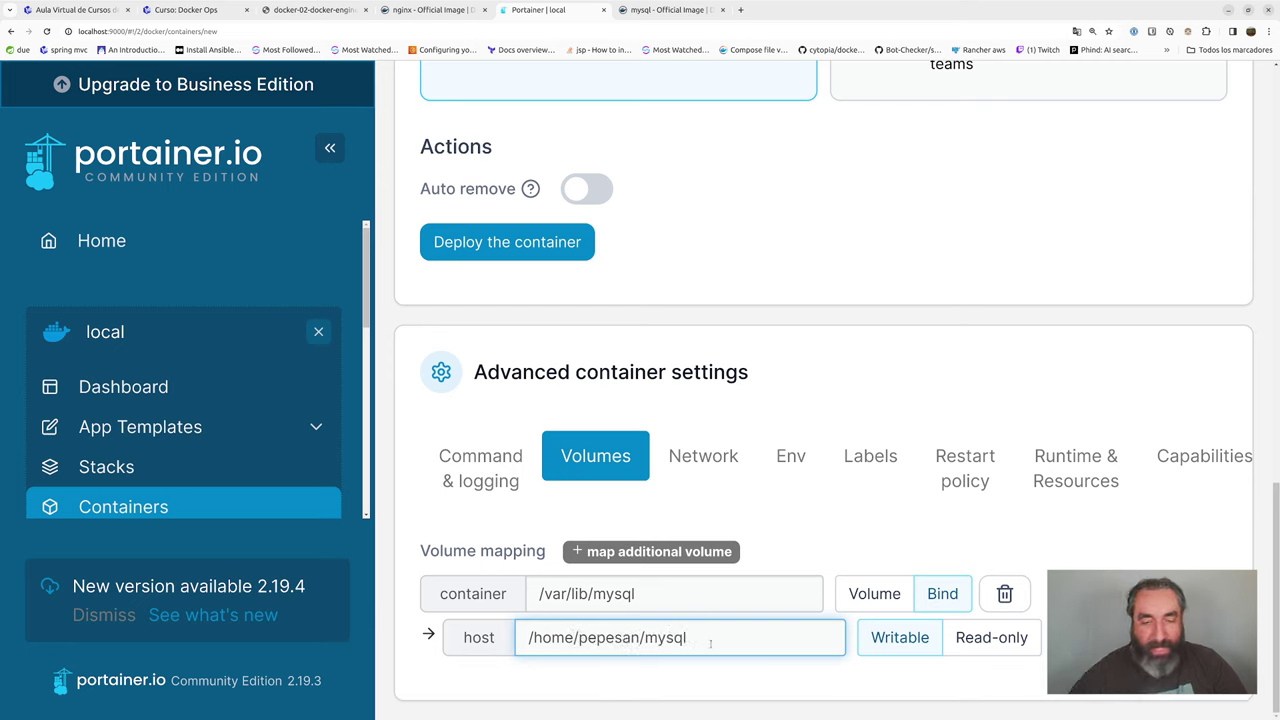
- Extend the host path to end in mysql-data and select it for copying
drag(700, 638, 508, 627)
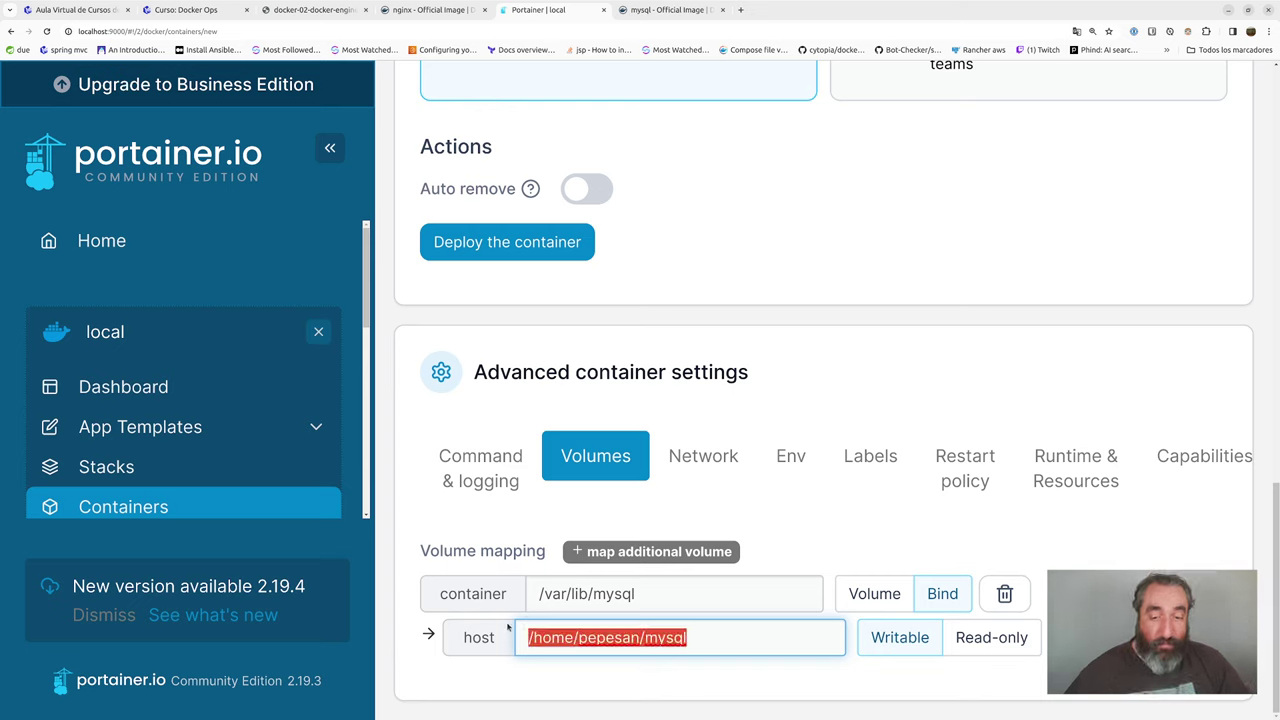
click(706, 638)
drag(714, 634, 518, 632)
click(729, 642)
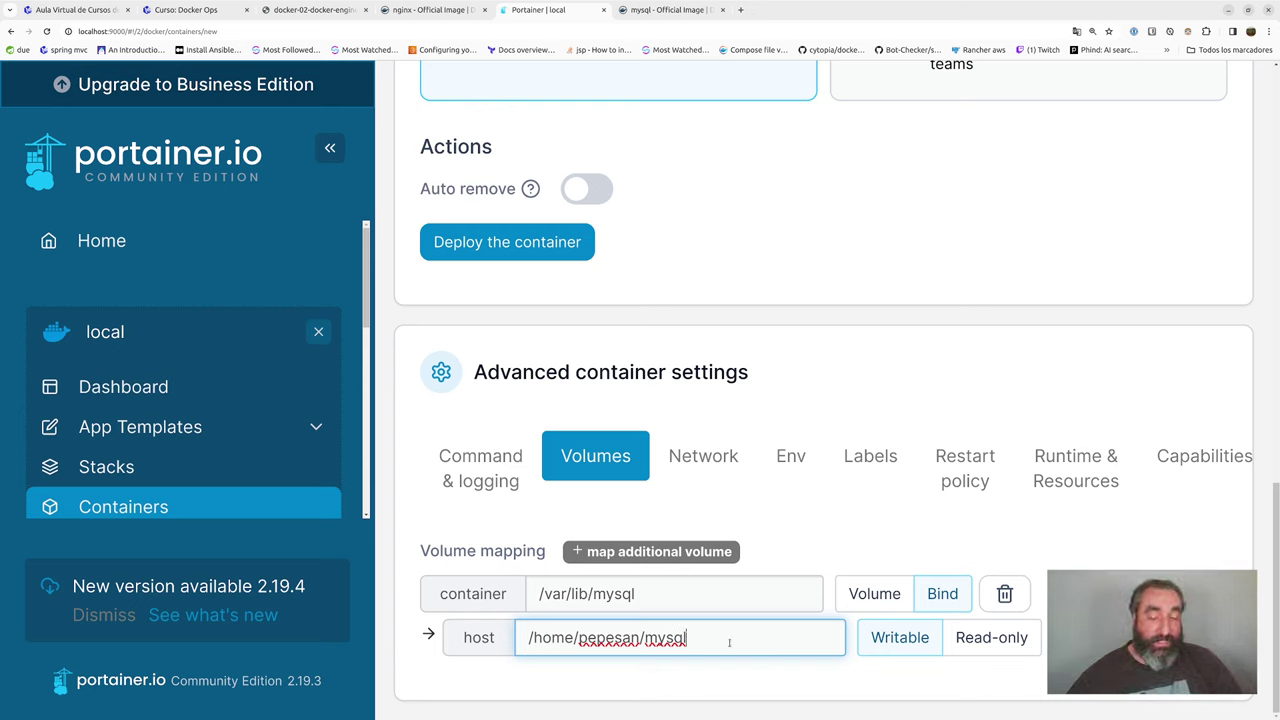
text(-data)
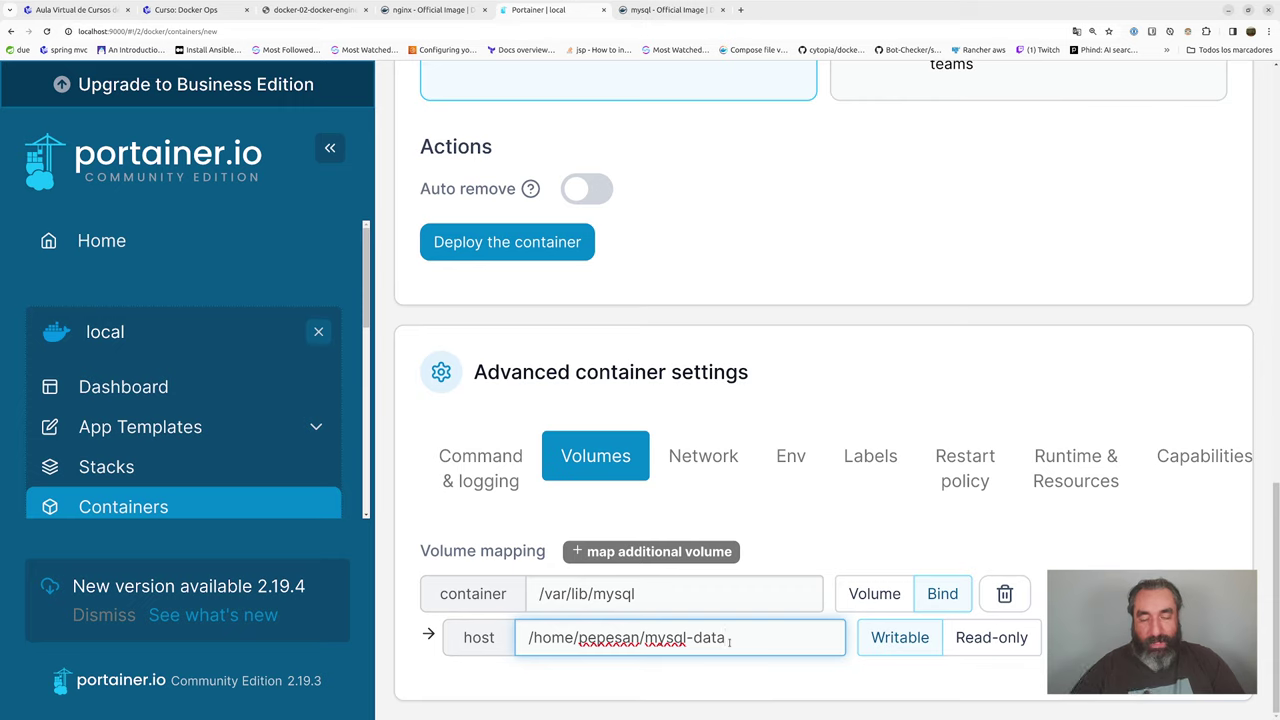
drag(729, 641, 520, 634)
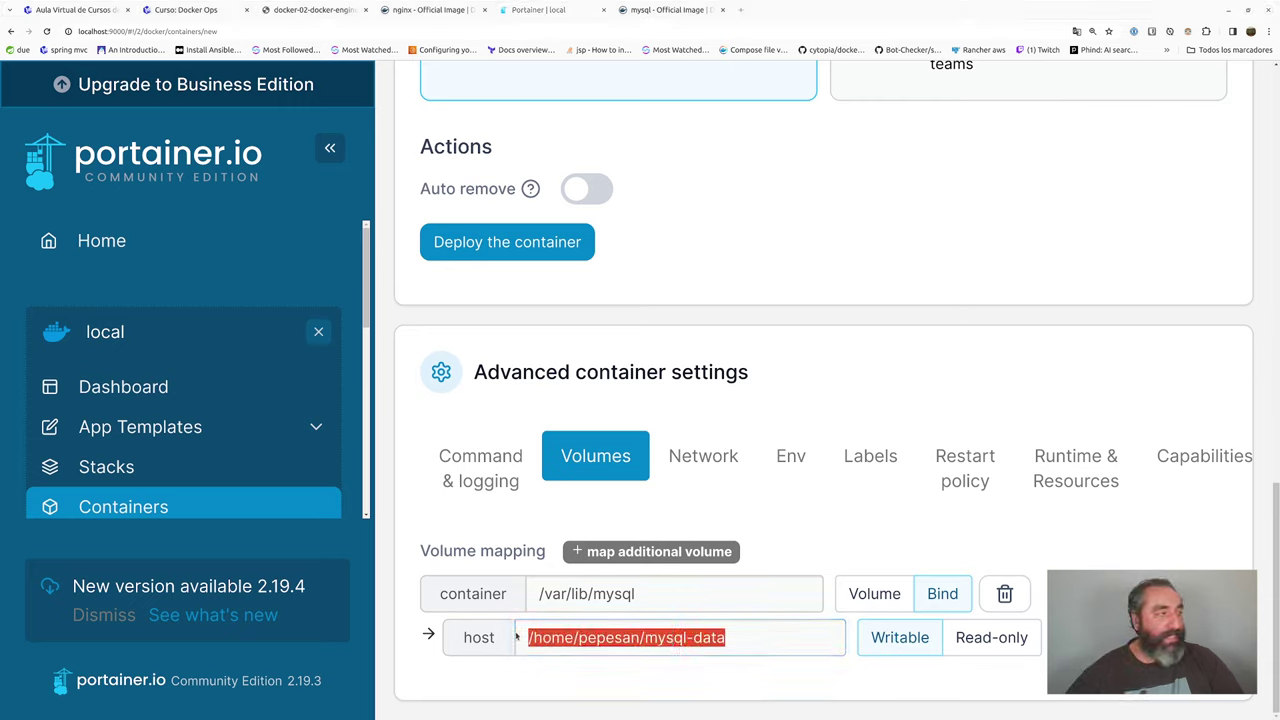
- In Terminal, create the mysql-data folder in the home directory and give it chmod 777
key(alt+Tab)
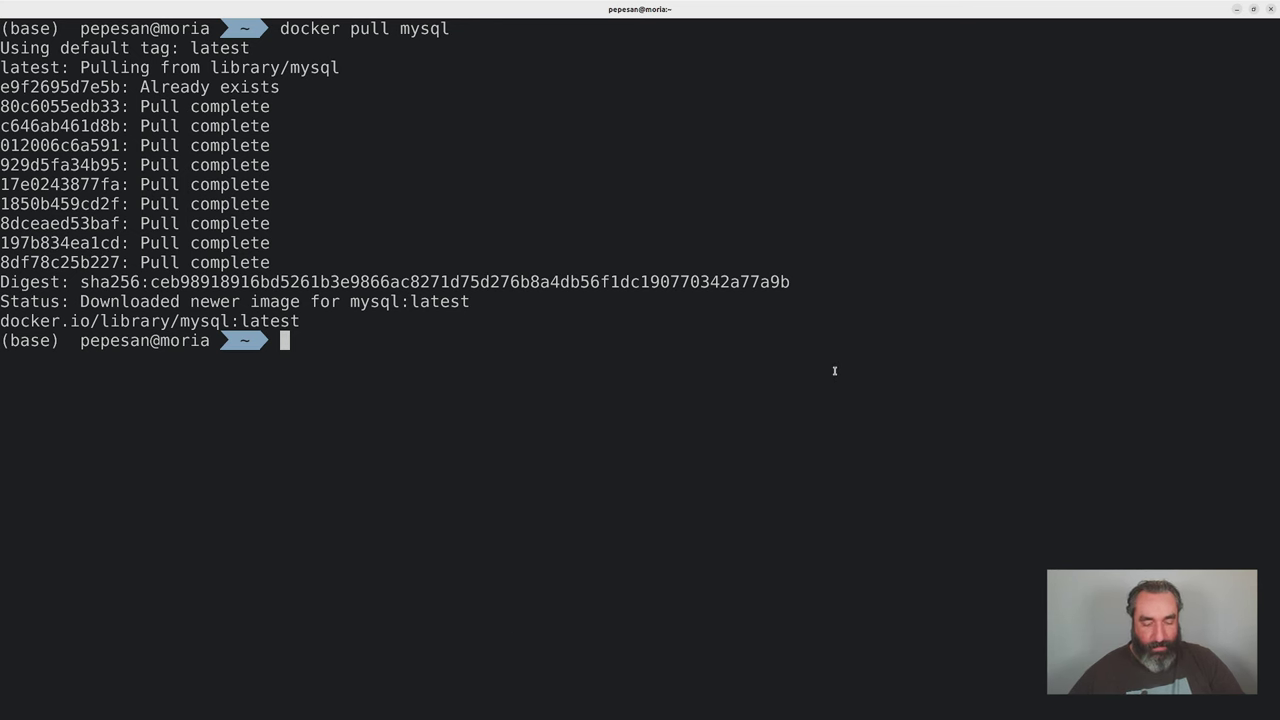
text(mkdir /home/p)
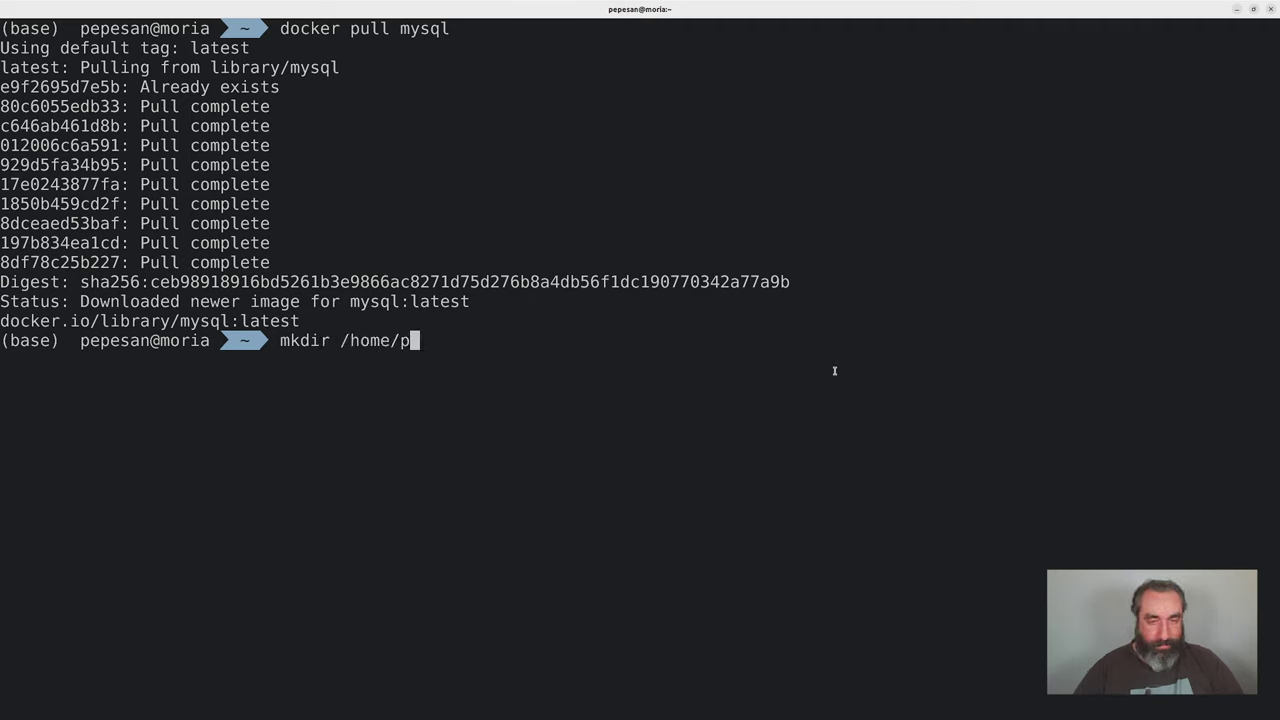
text(epesan/mysql-data)
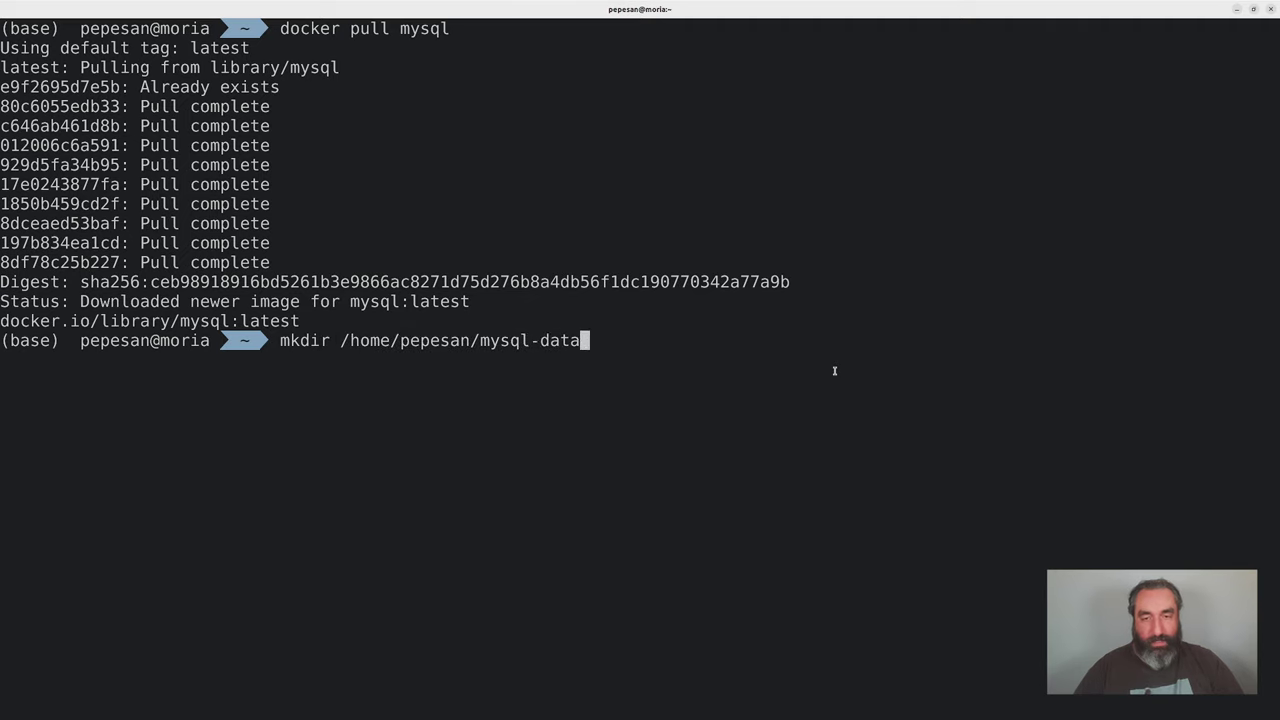
key(Return)
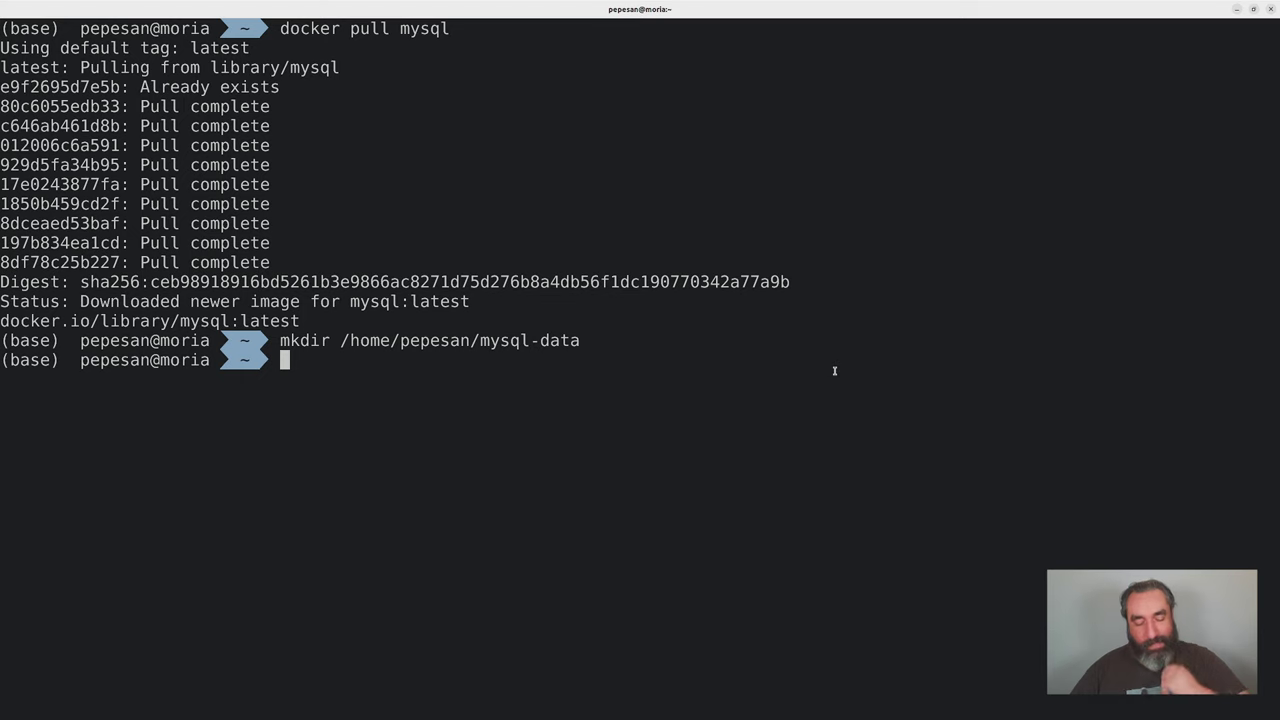
text(chmod )
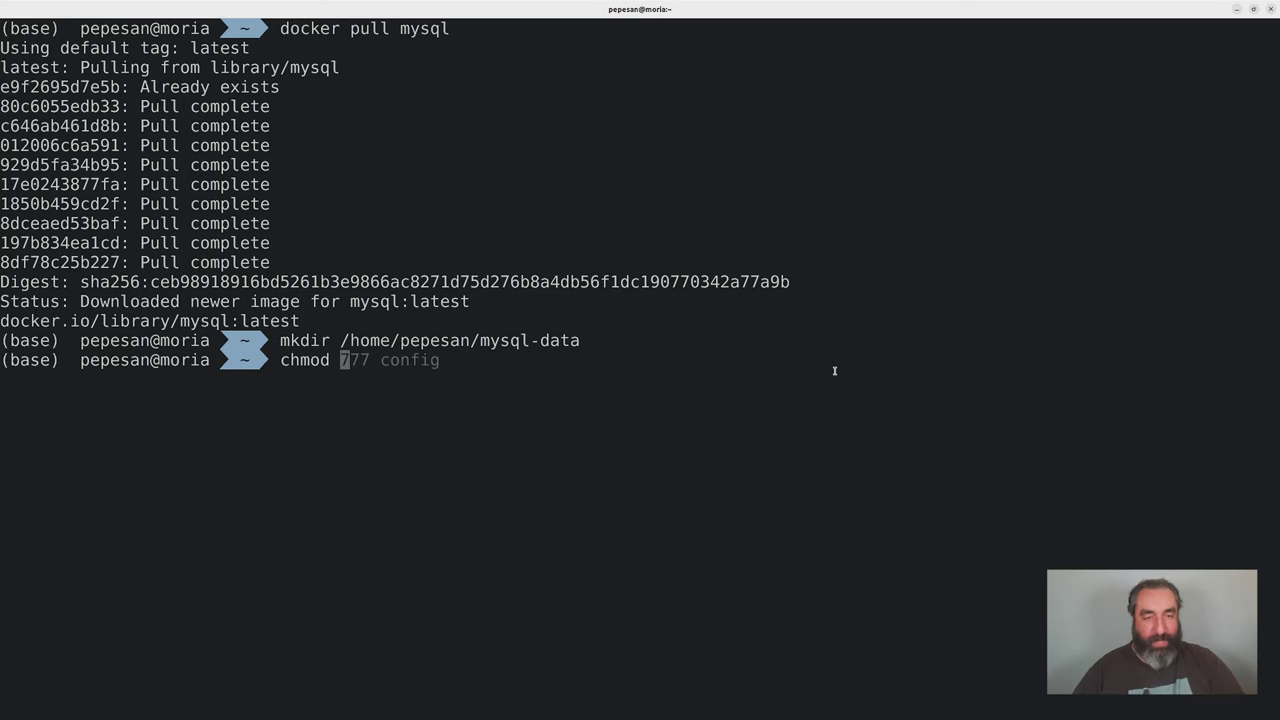
text(777 mys)
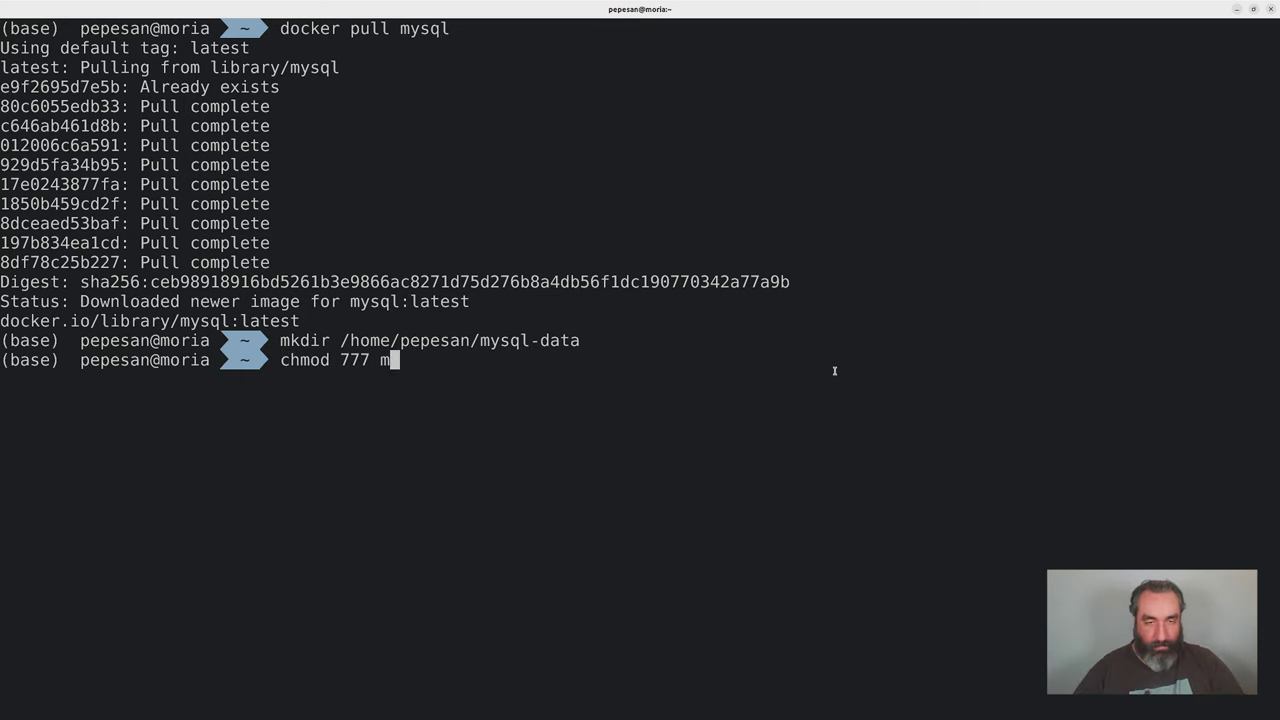
key(Tab)
key(Return)
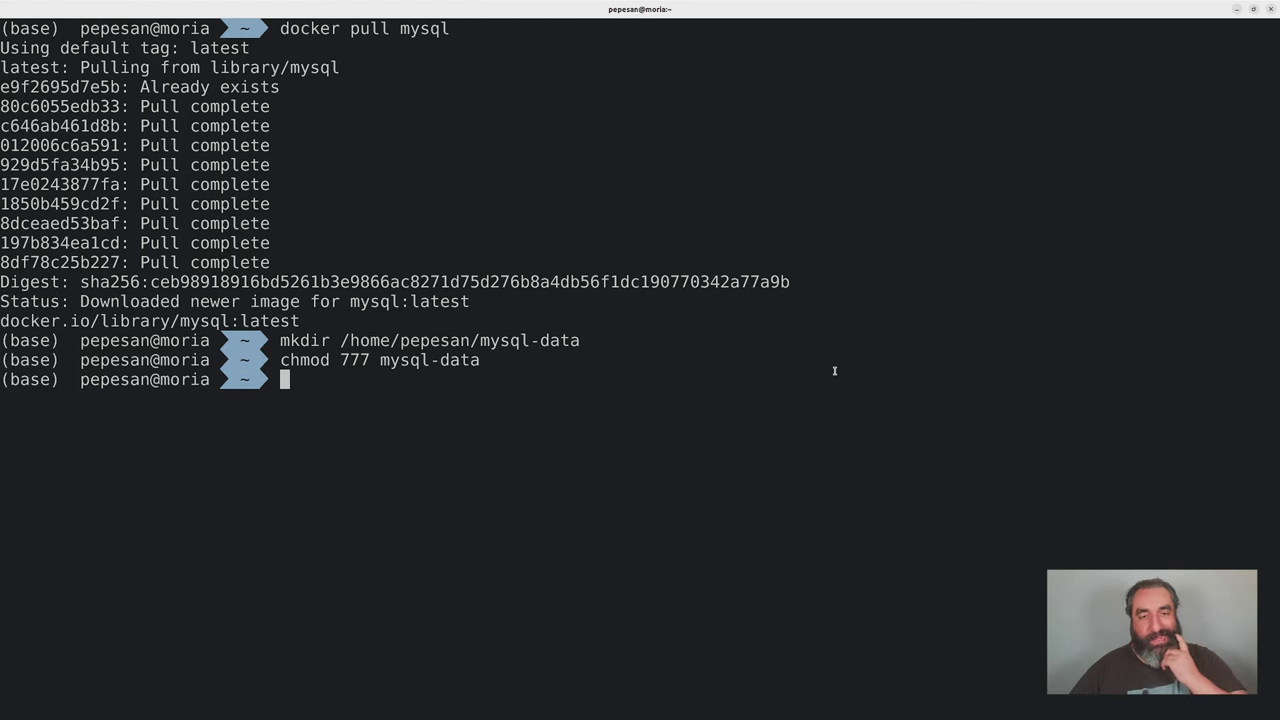
key(alt+Tab)
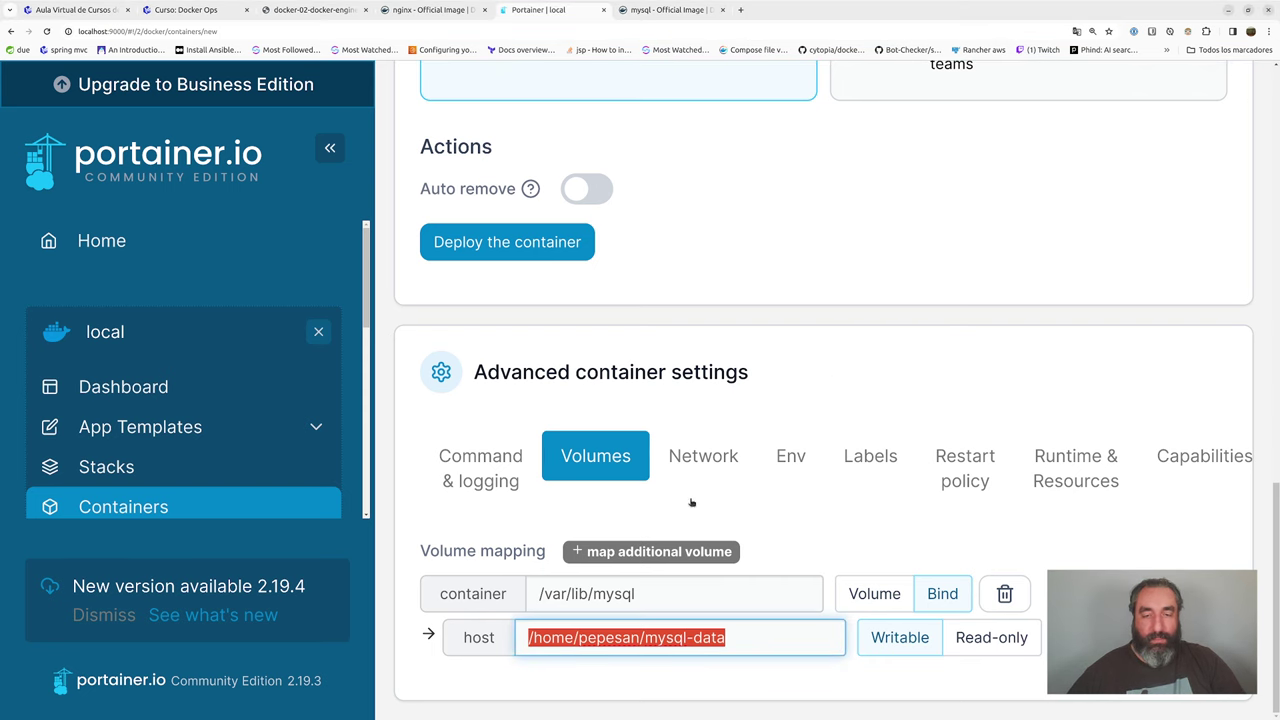
- Check the /var/lib/mysql container path and host mysql-data path, then go to Docker Hub's mysql page
click(693, 638)
drag(636, 594, 518, 596)
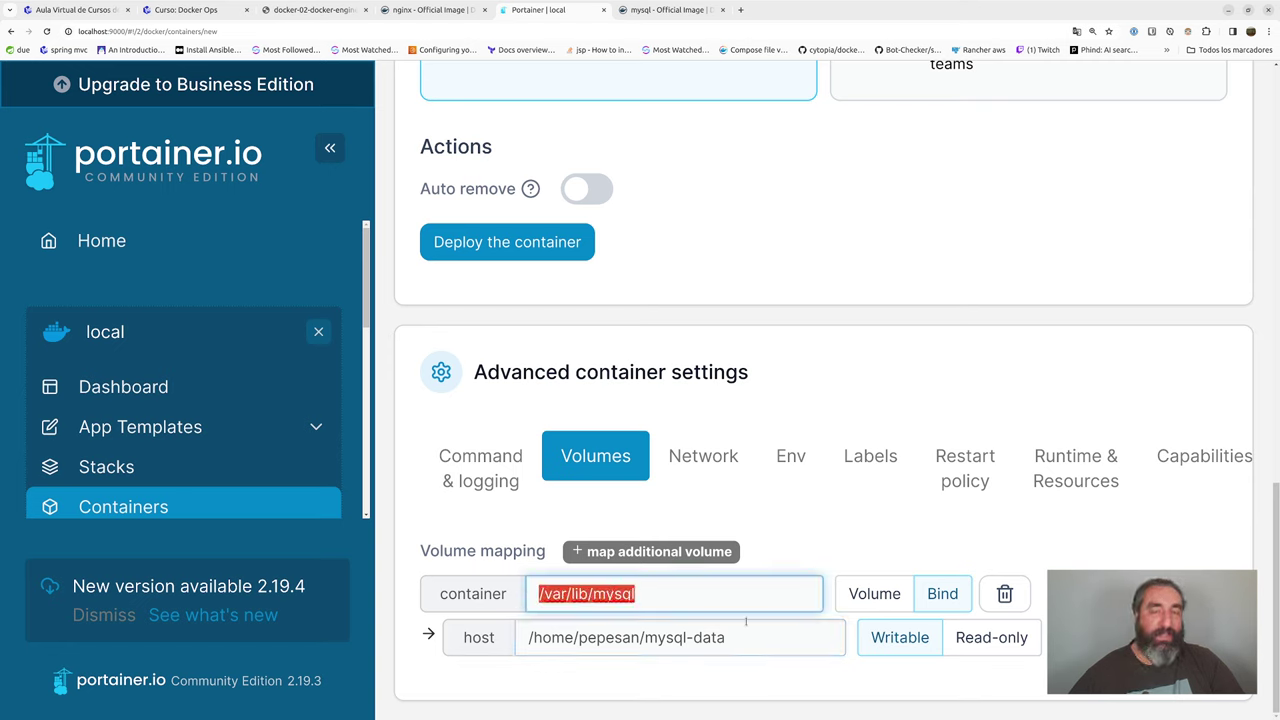
drag(768, 635, 502, 637)
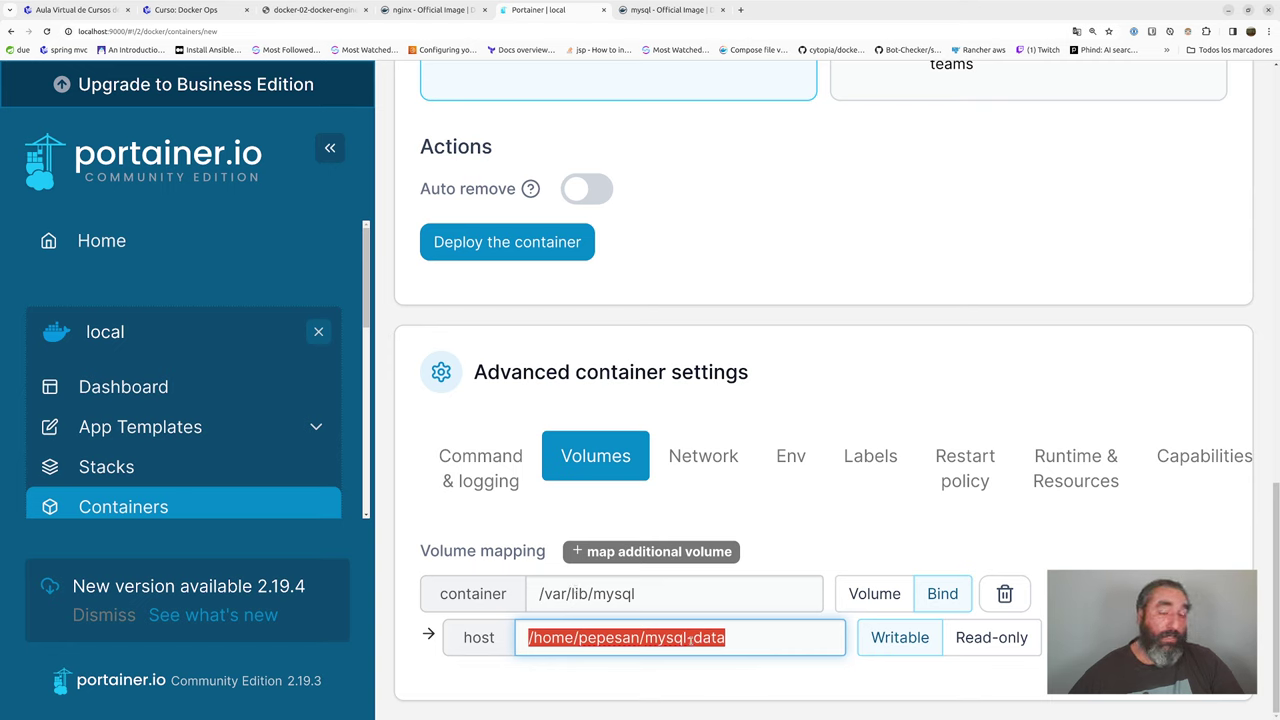
drag(771, 641, 525, 637)
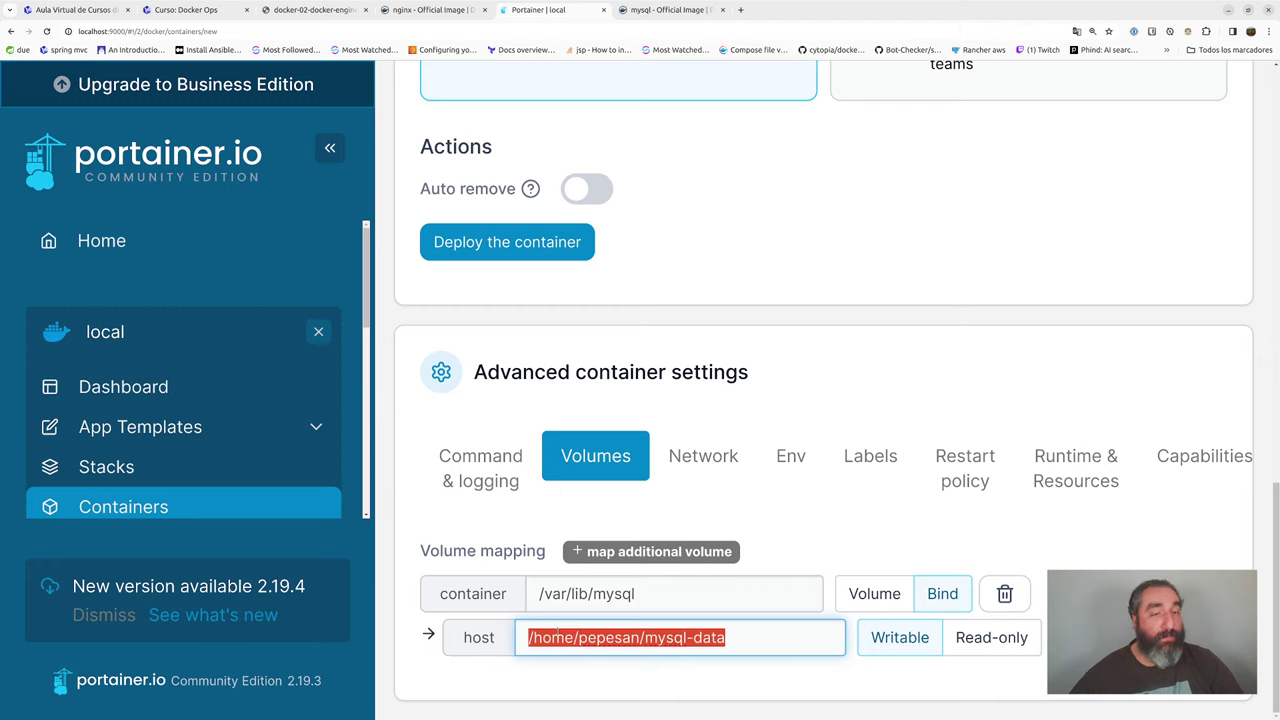
click(660, 9)
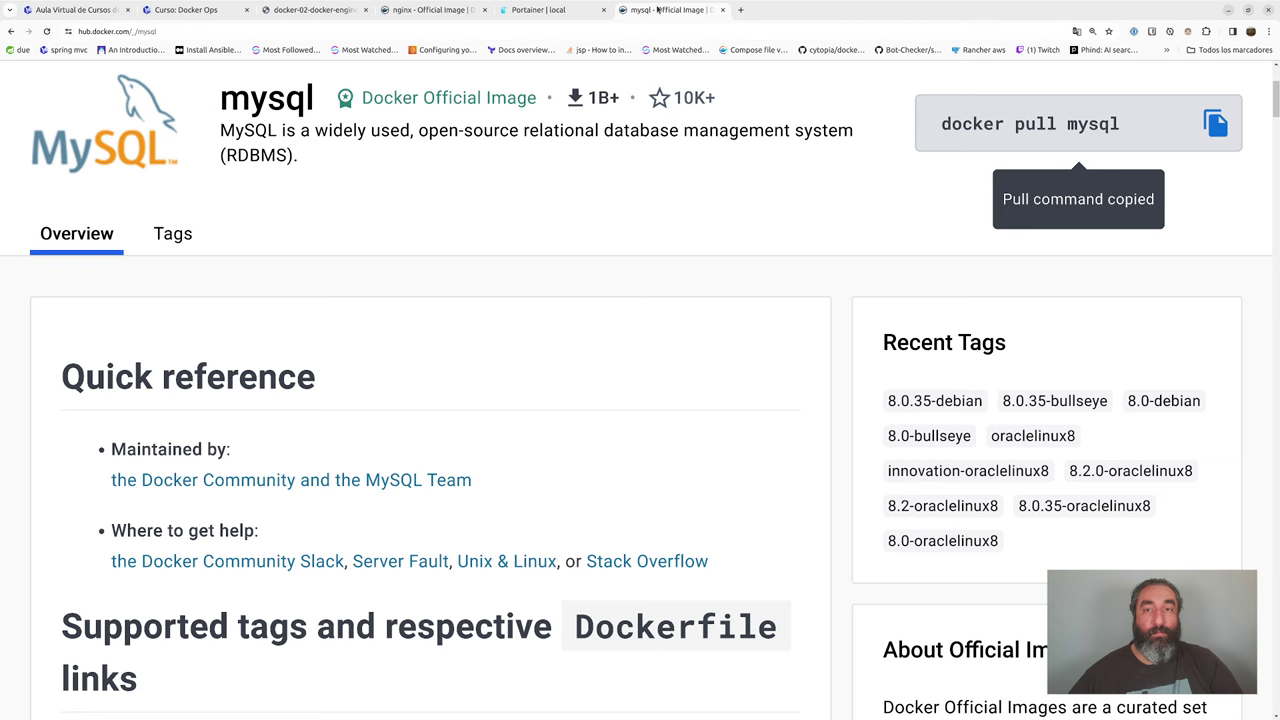
- Open the mysql image's Tags list on Docker Hub and browse the available tags
click(179, 235)
scroll(514, 403, down, 4)
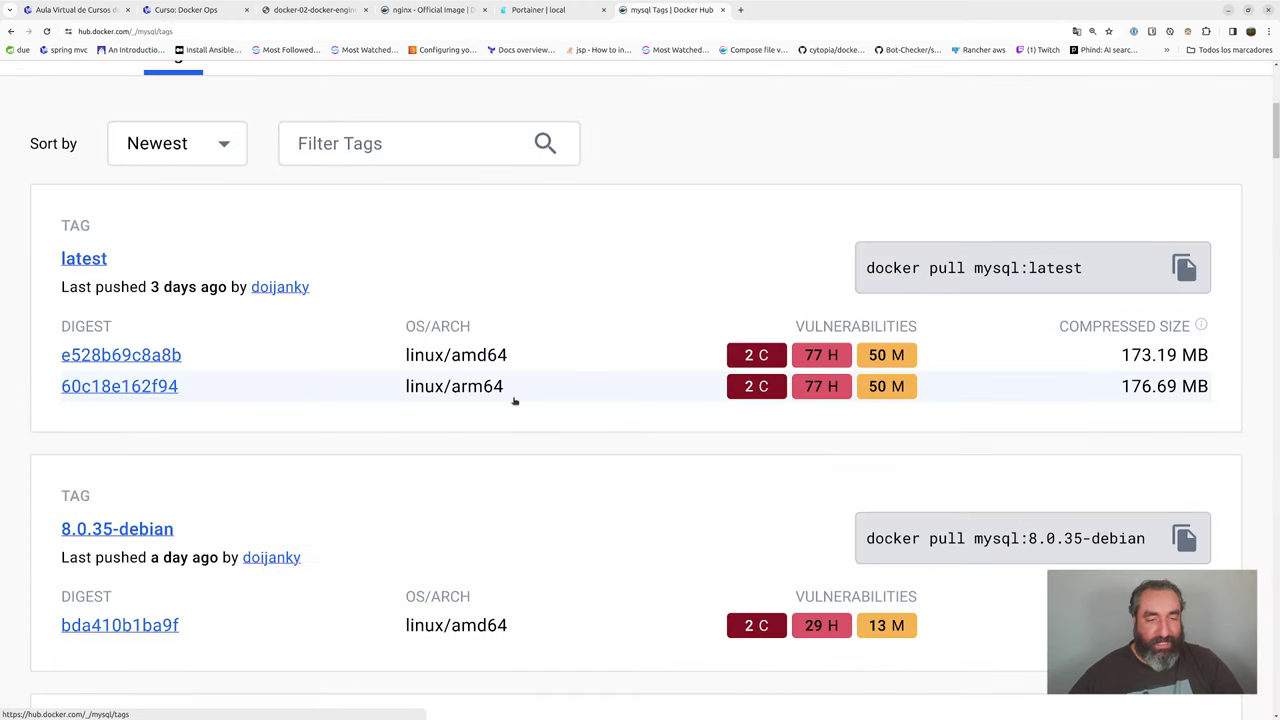
scroll(514, 401, down, 3)
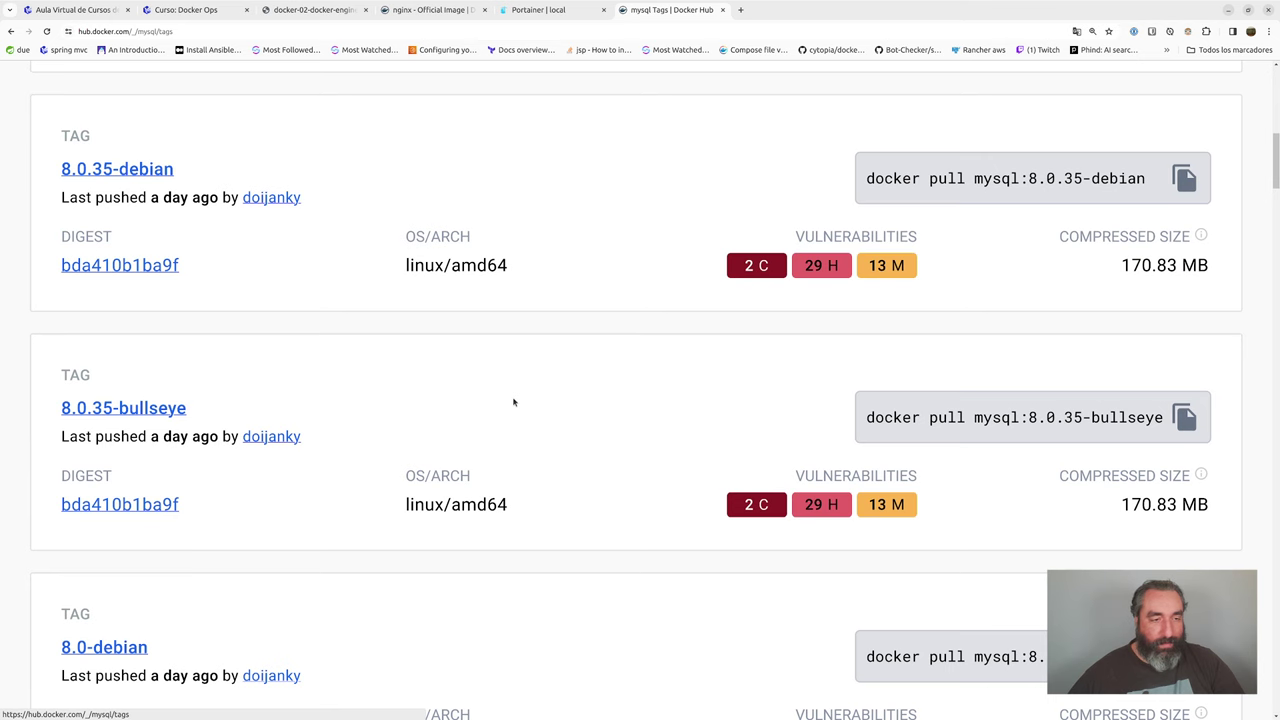
scroll(514, 402, up, 1)
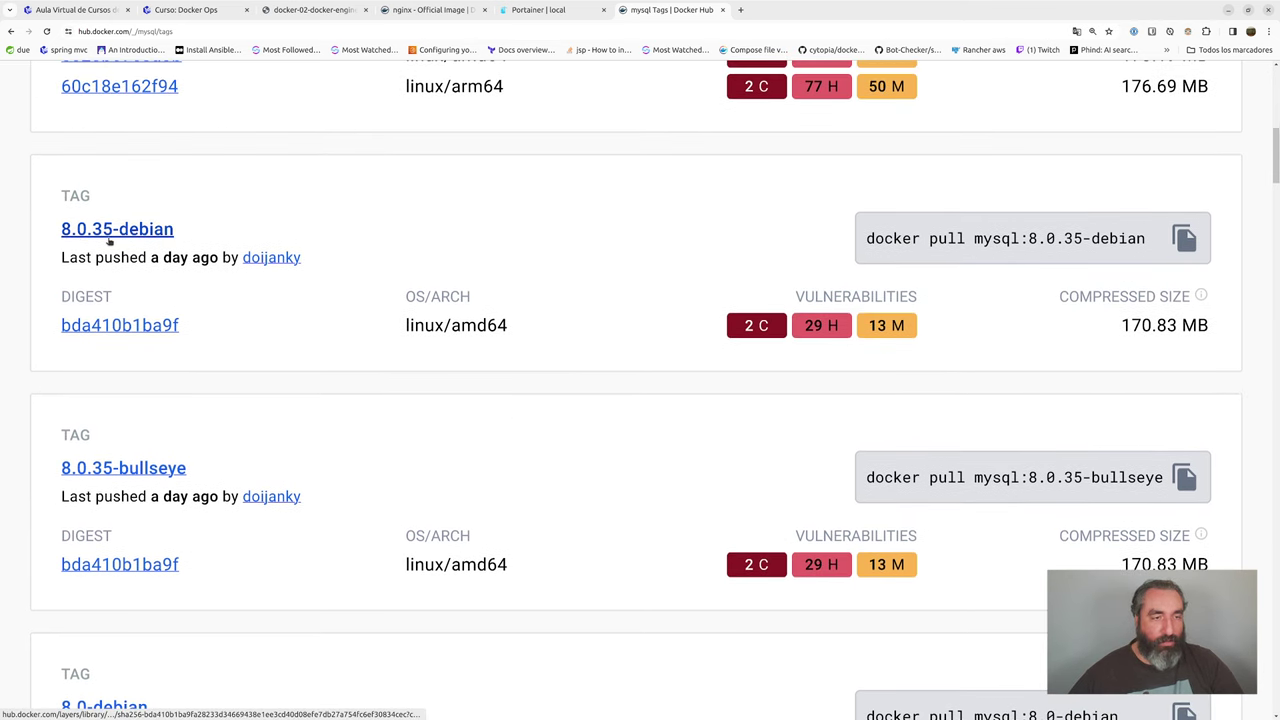
scroll(445, 478, down, 12)
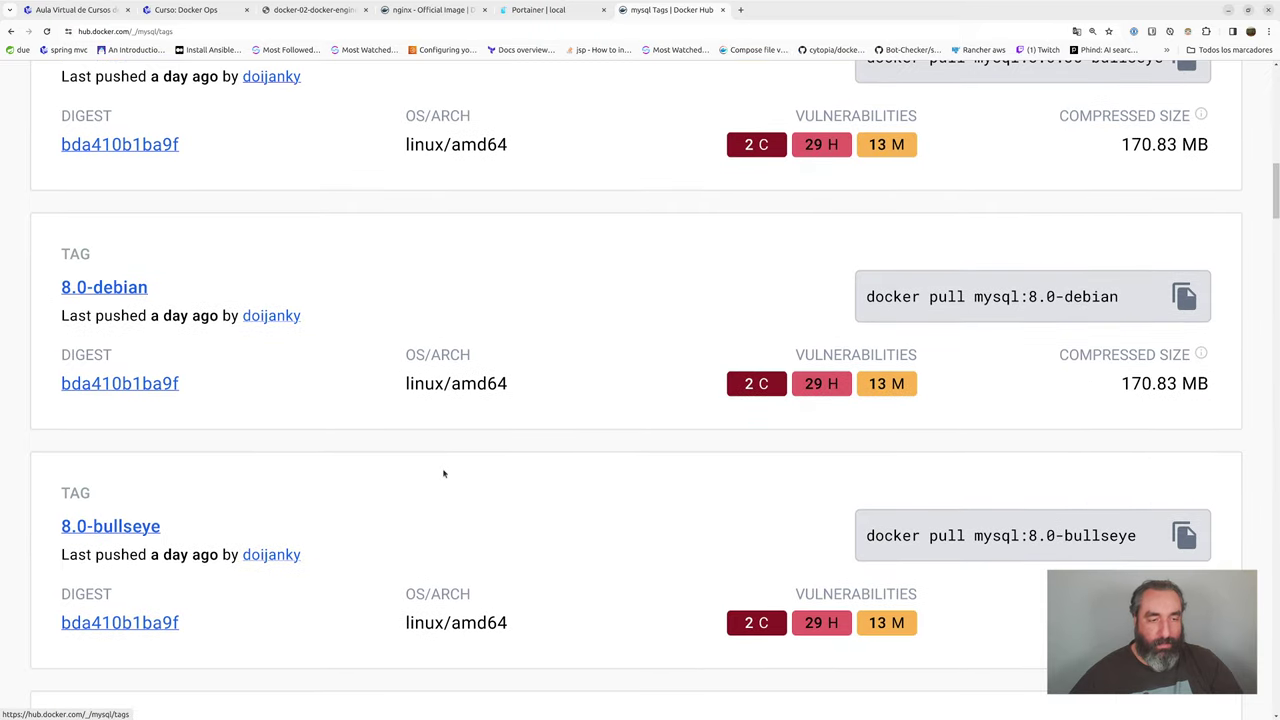
scroll(443, 470, up, 15)
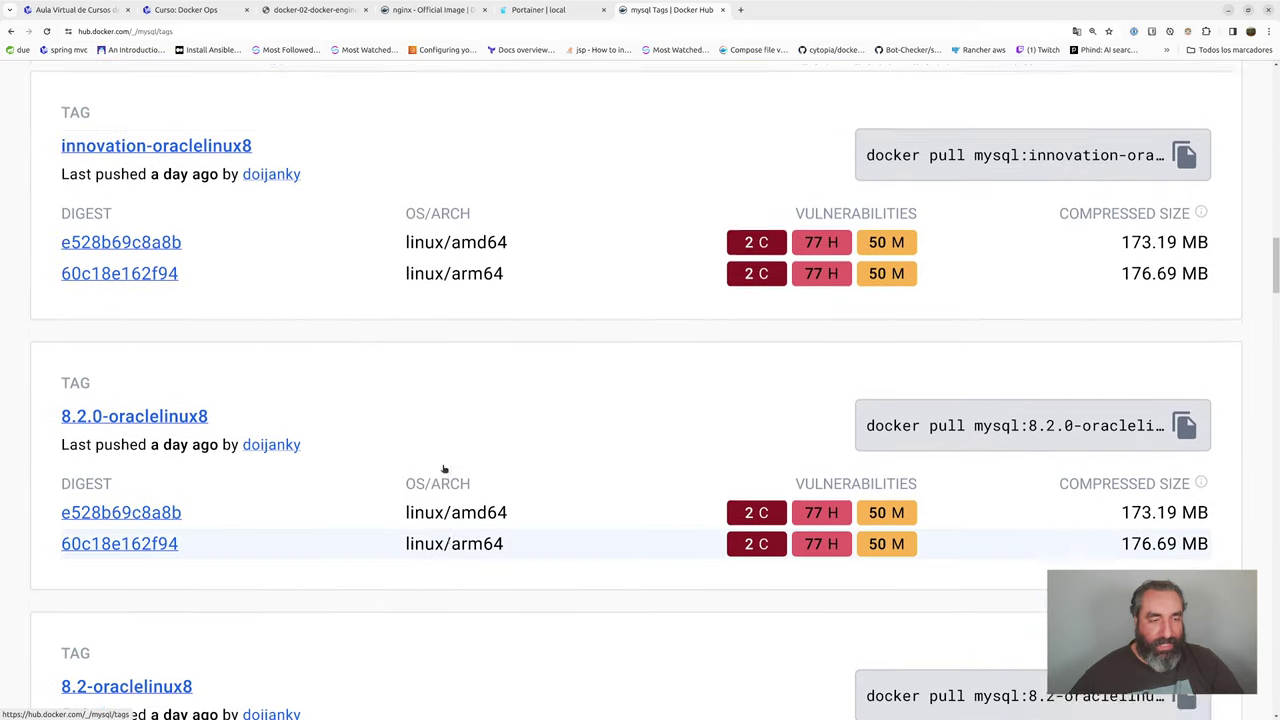
scroll(443, 475, down, 5)
scroll(443, 475, down, 1)
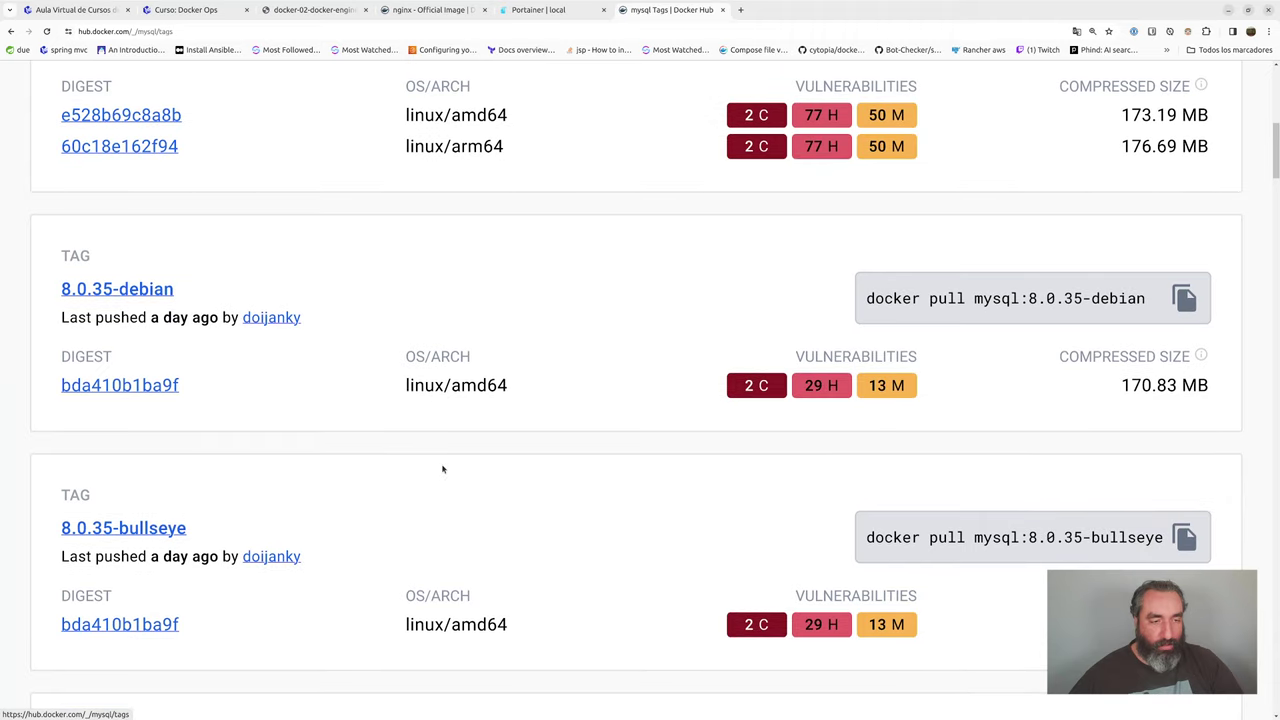
scroll(443, 467, up, 10)
- Filter the tags to 8.0.34, try 8.0.35, then settle back on 8.0.34
click(429, 561)
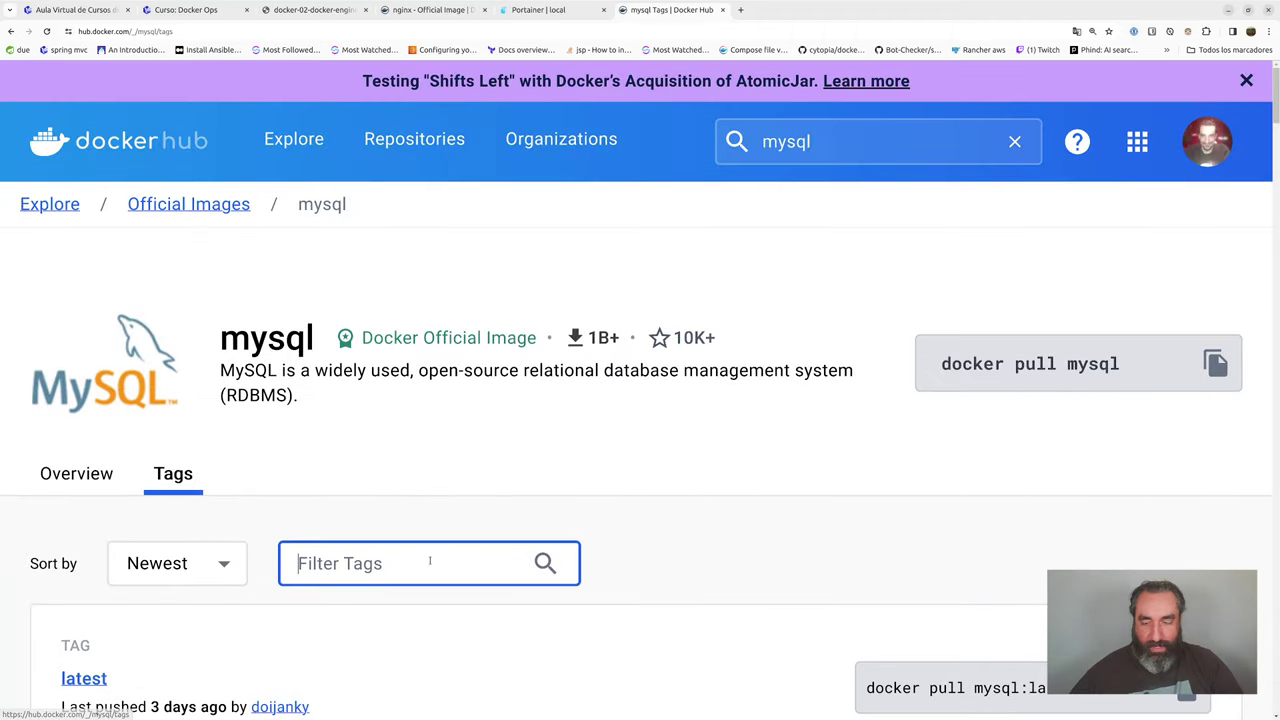
text(8.0.34)
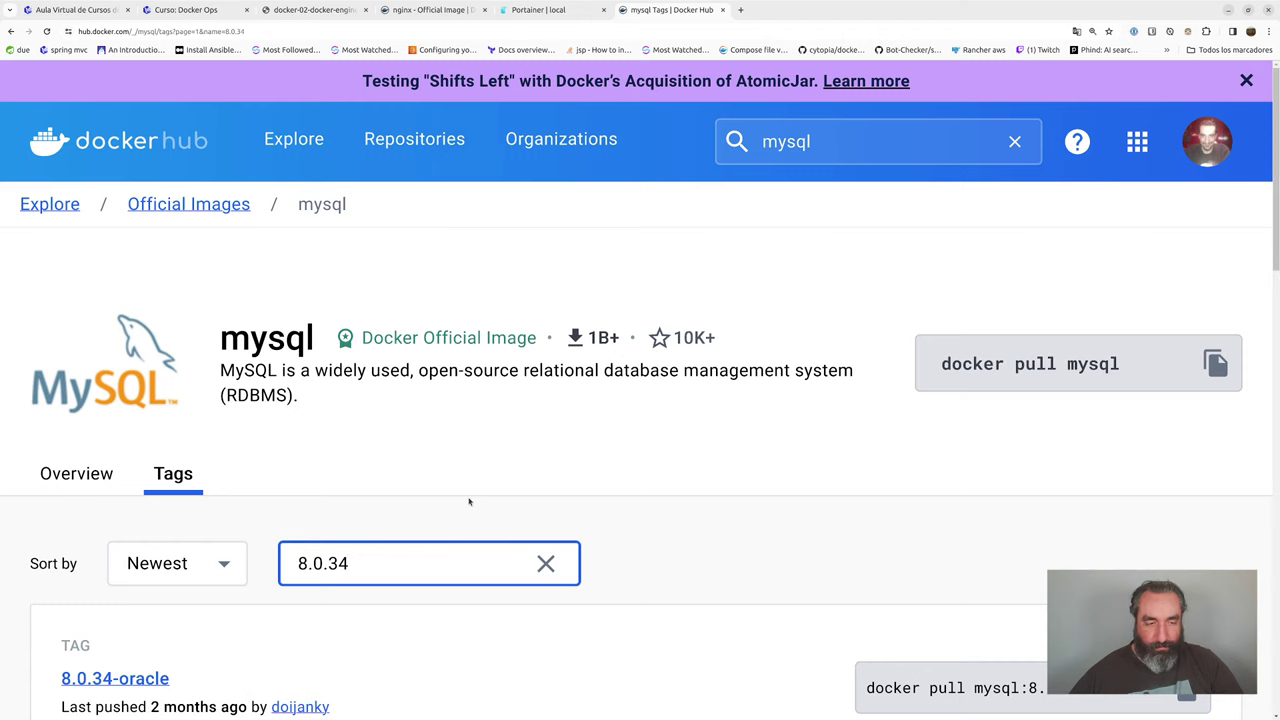
scroll(280, 451, down, 5)
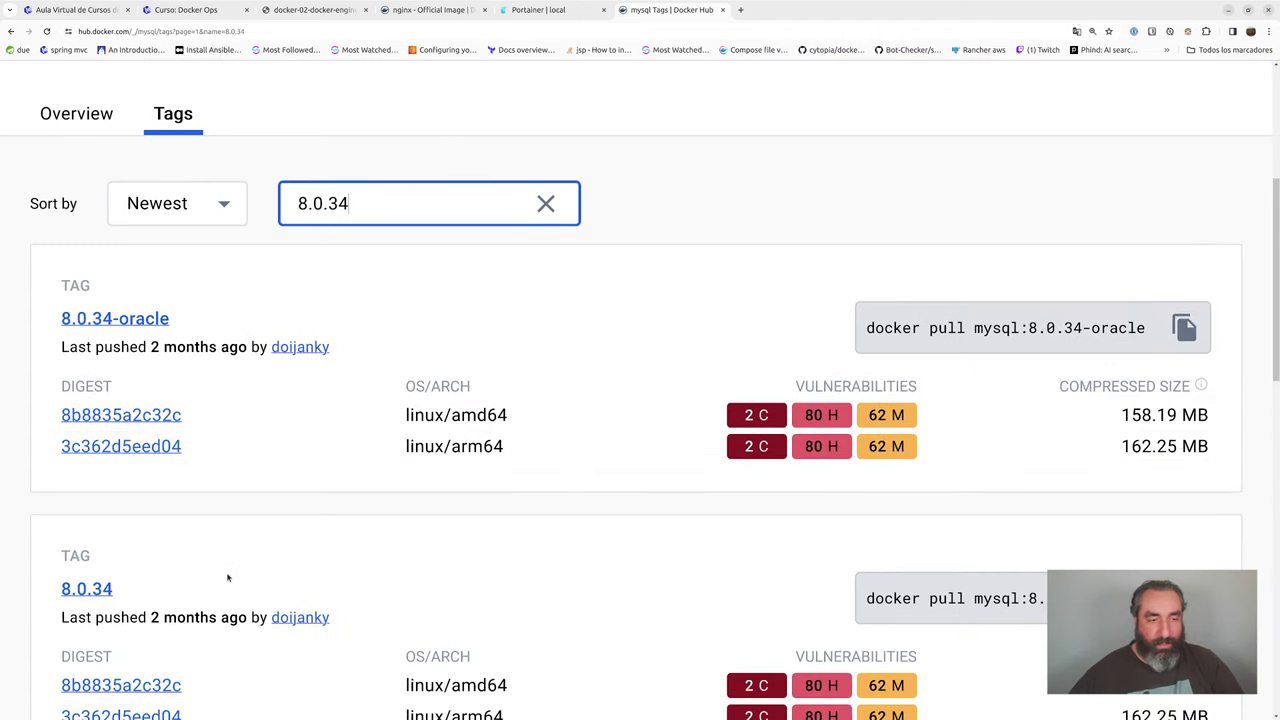
key(BackSpace)
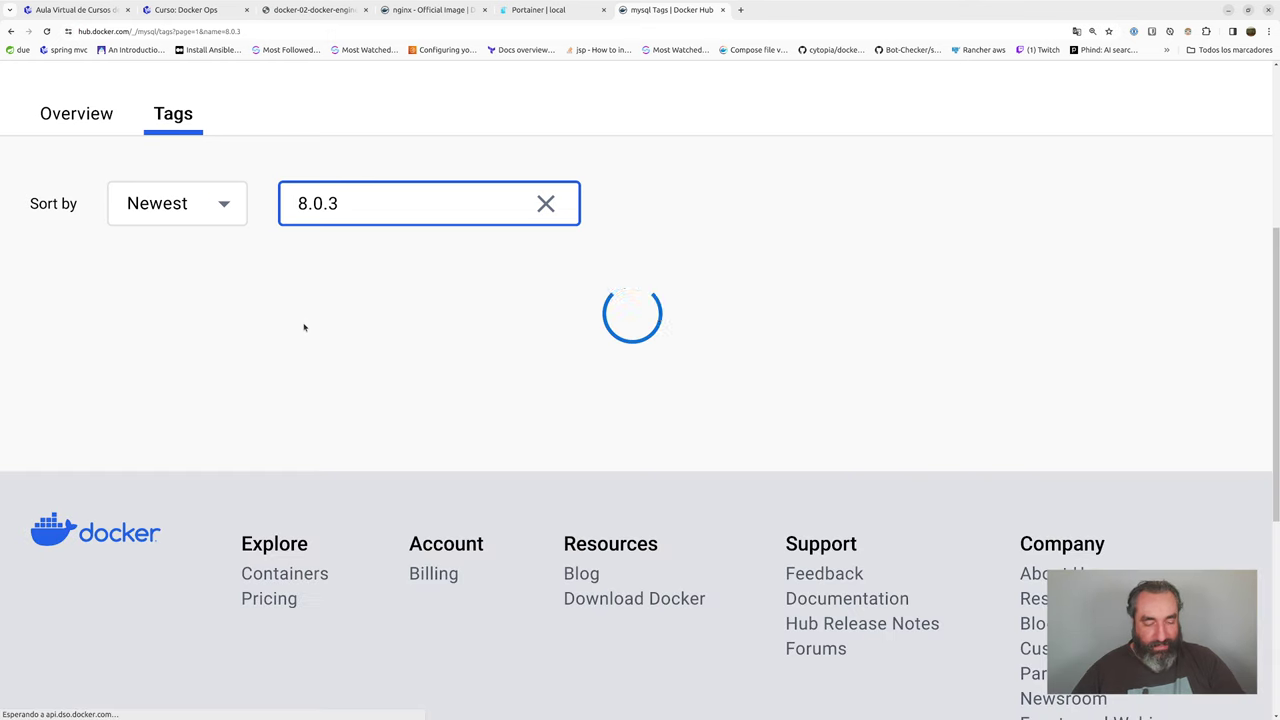
text(5)
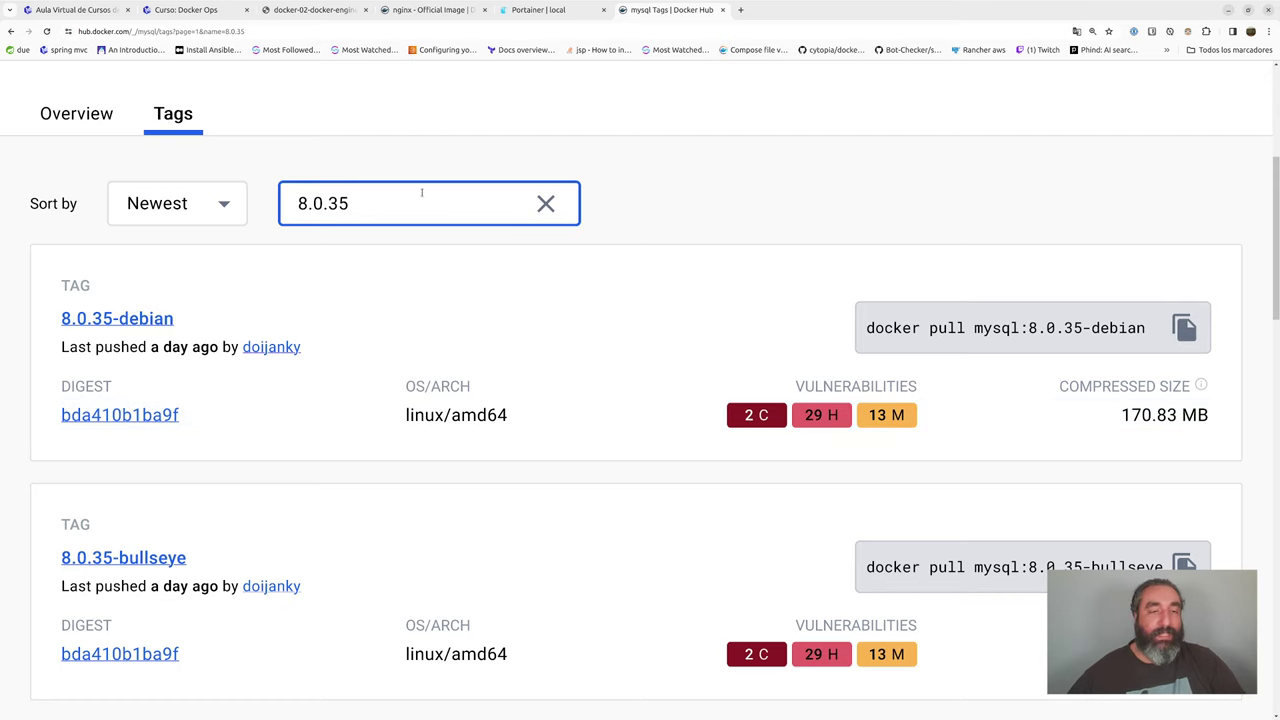
key(BackSpace)
text(4)
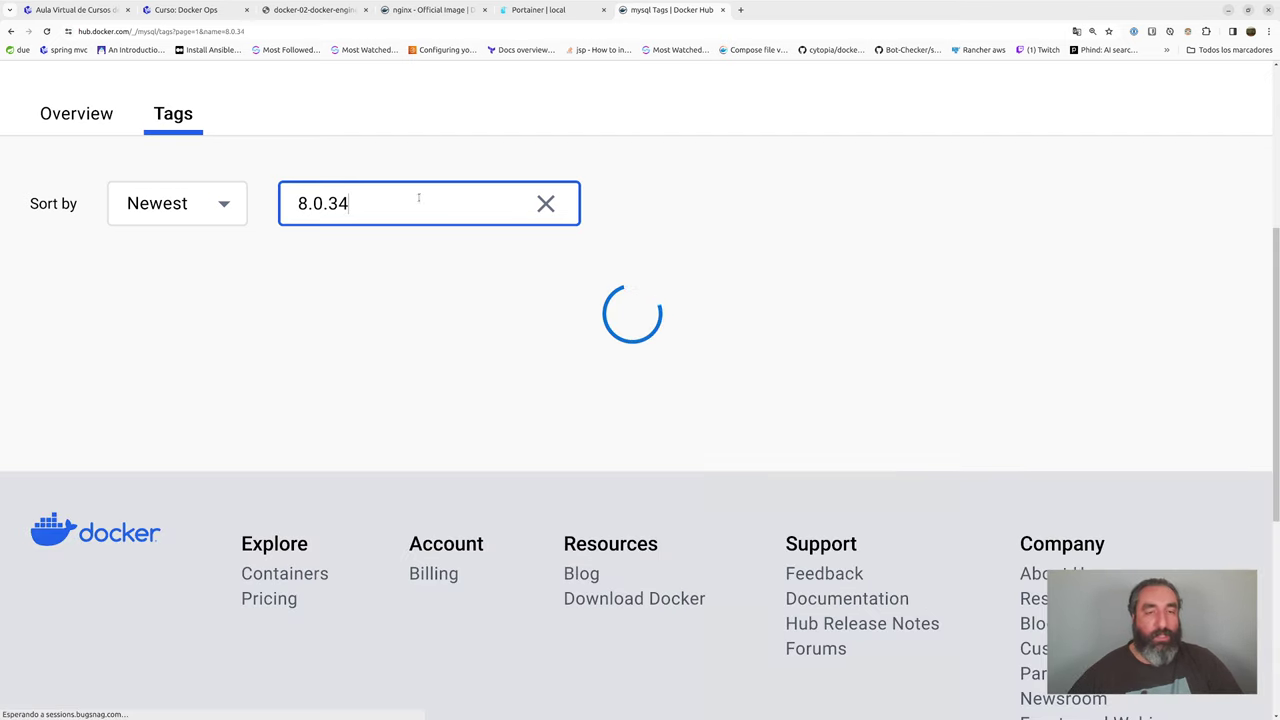
click(532, 10)
scroll(860, 297, up, 10)
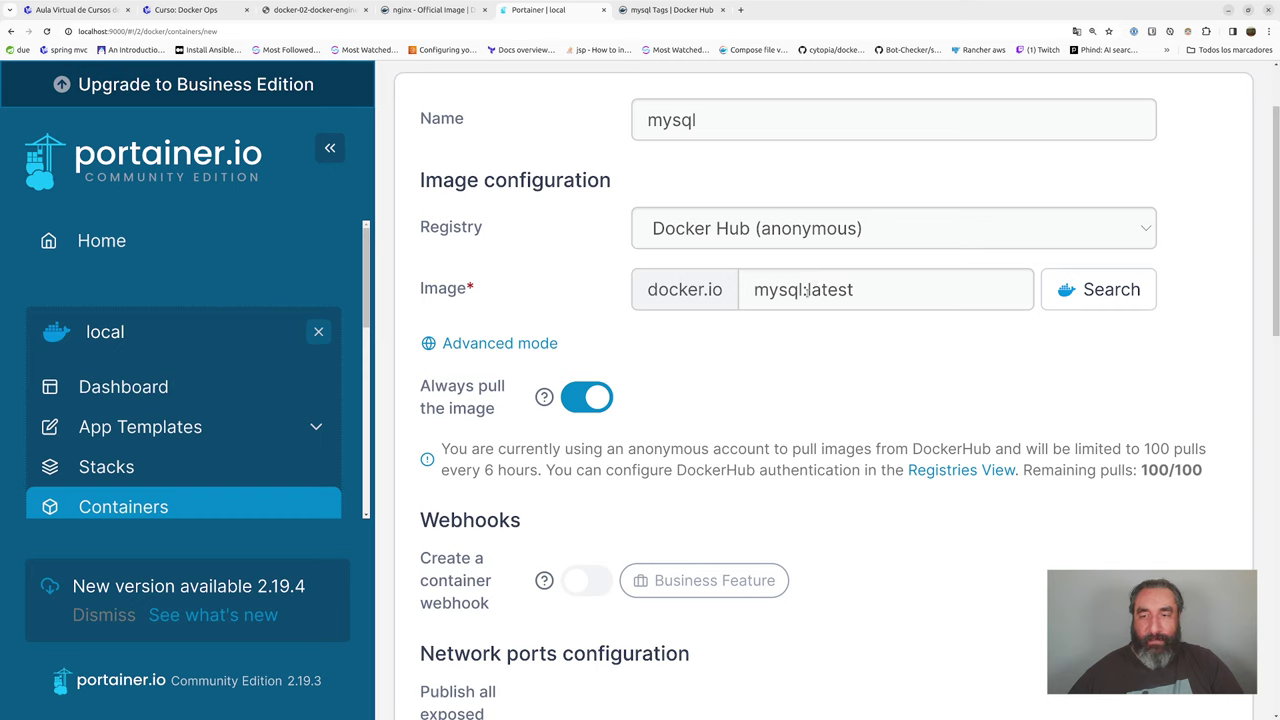
- Change the Portainer image to mysql:8.0.34 and recall docker pull mysql in Terminal
drag(806, 290, 900, 289)
text(8.0.34)
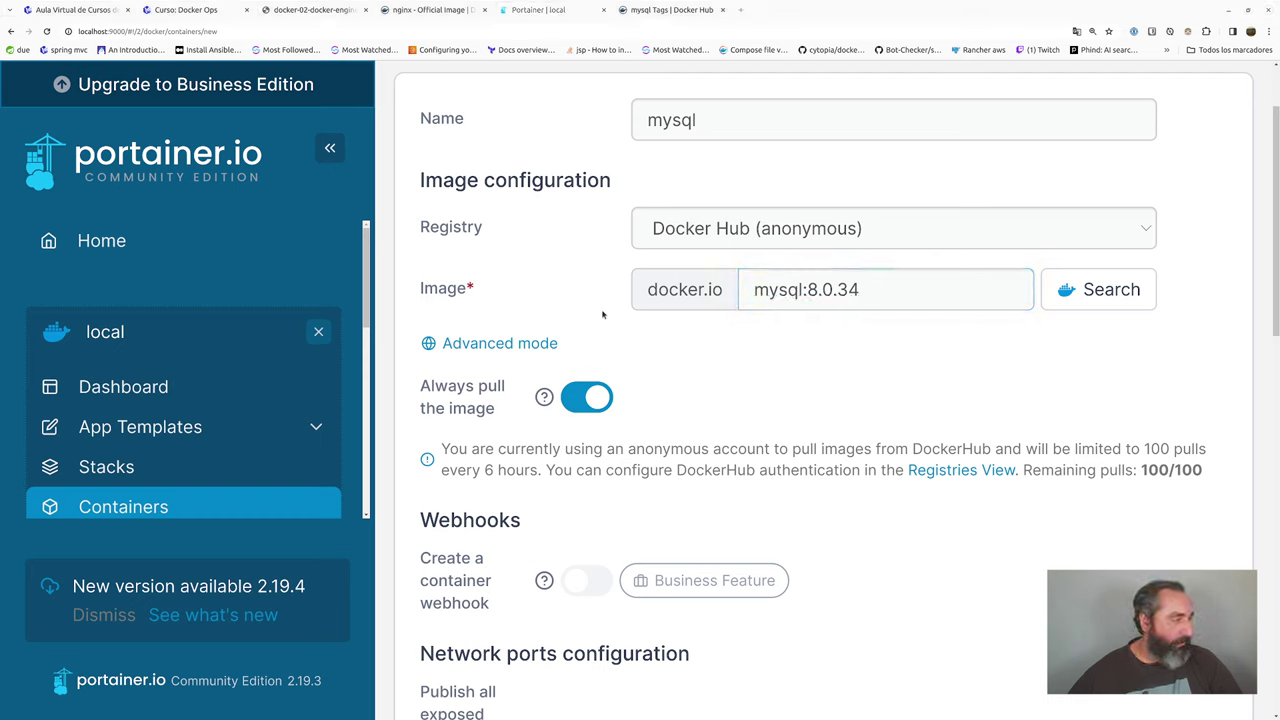
key(alt+Tab)
key(Up)
key(Up)
key(Up)
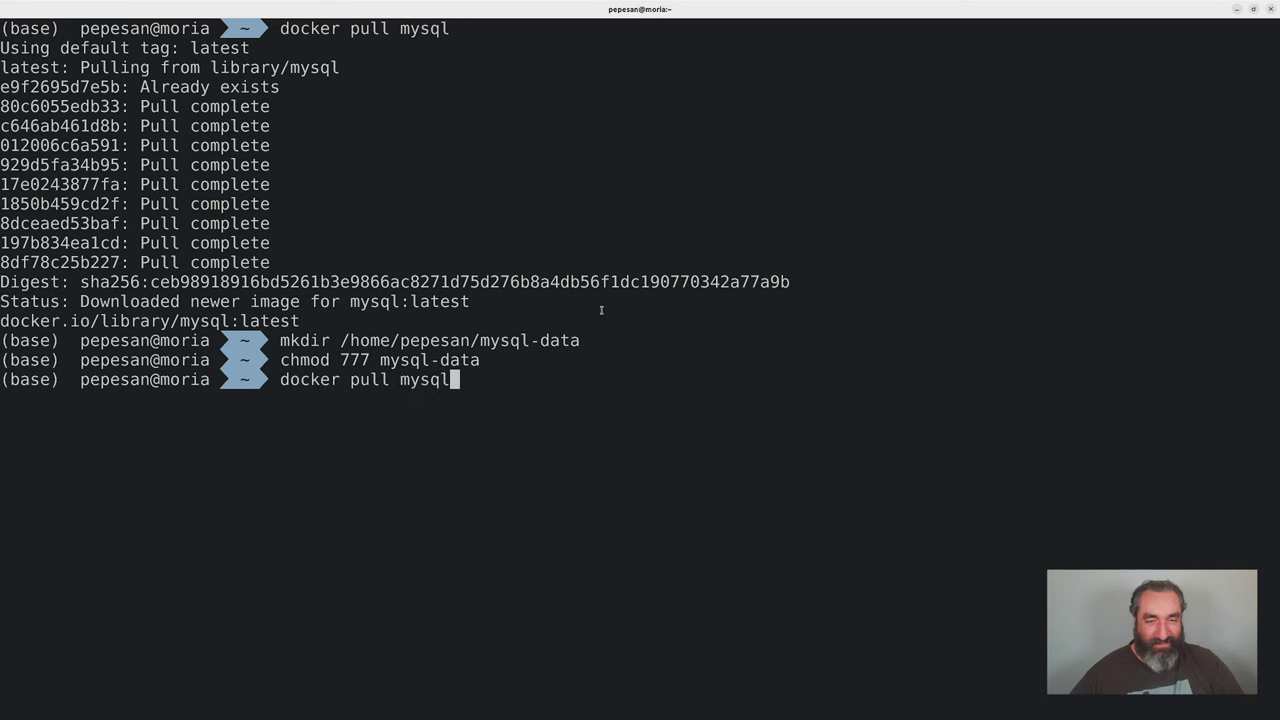
- Pull the mysql:8.0.34 image, then start pulling mysql:8.0.35 in Terminal
text(:)
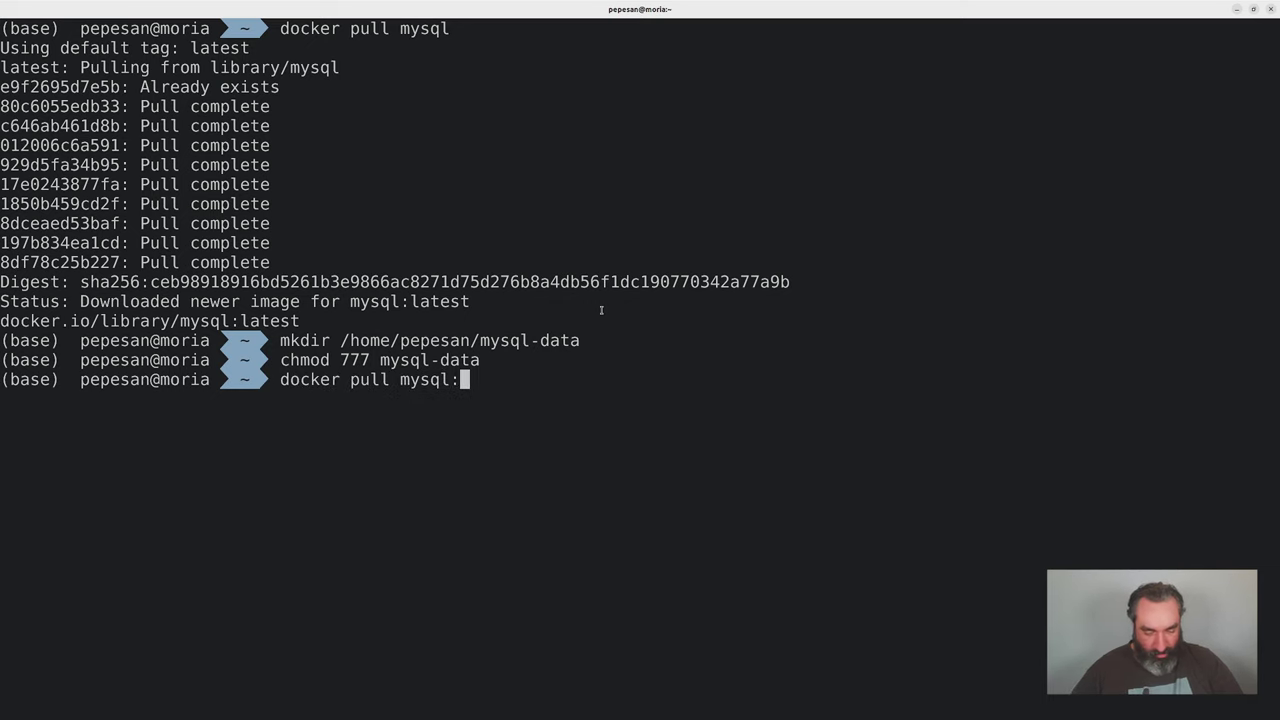
text(8.0.34)
key(Return)
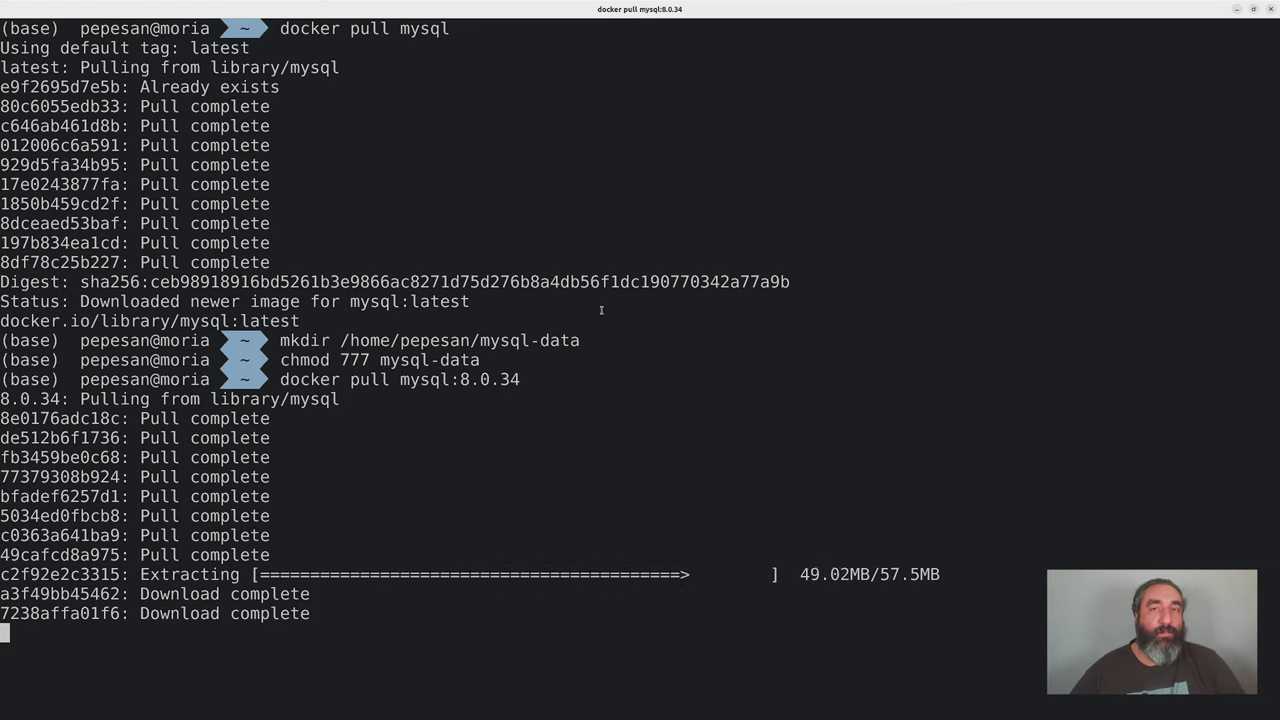
key(Up)
key(Left)
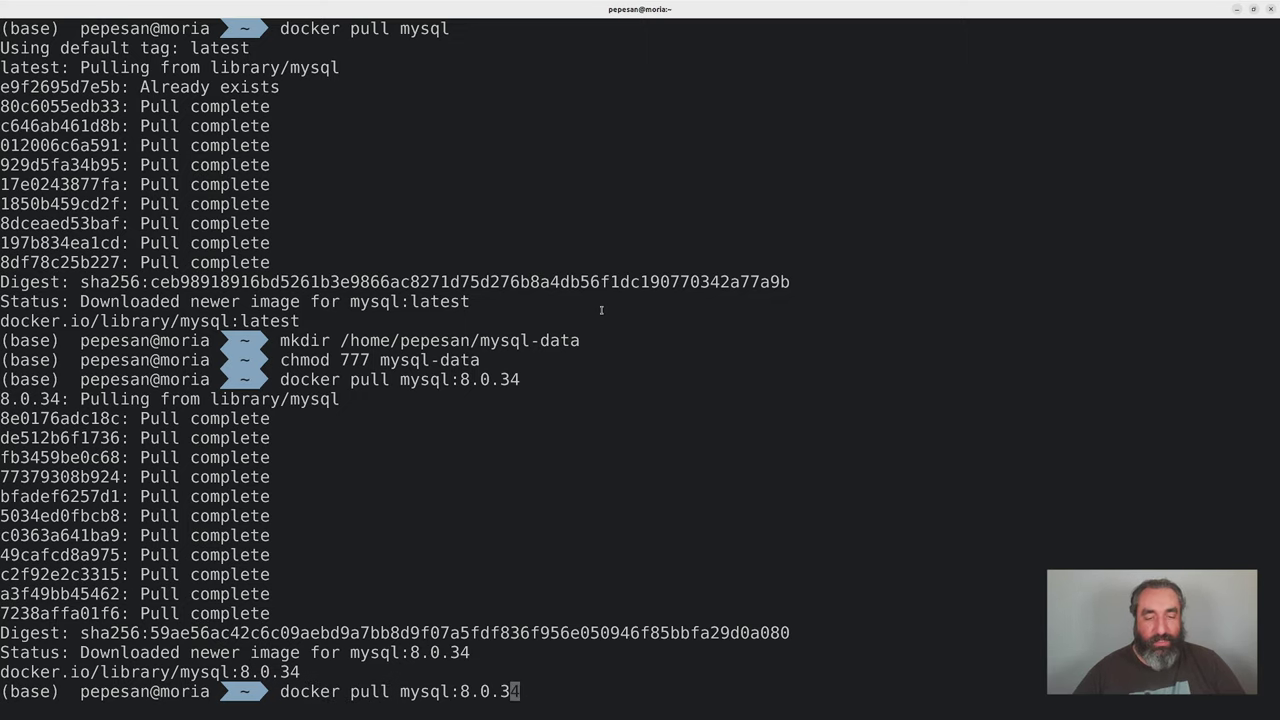
key(ctrl+l)
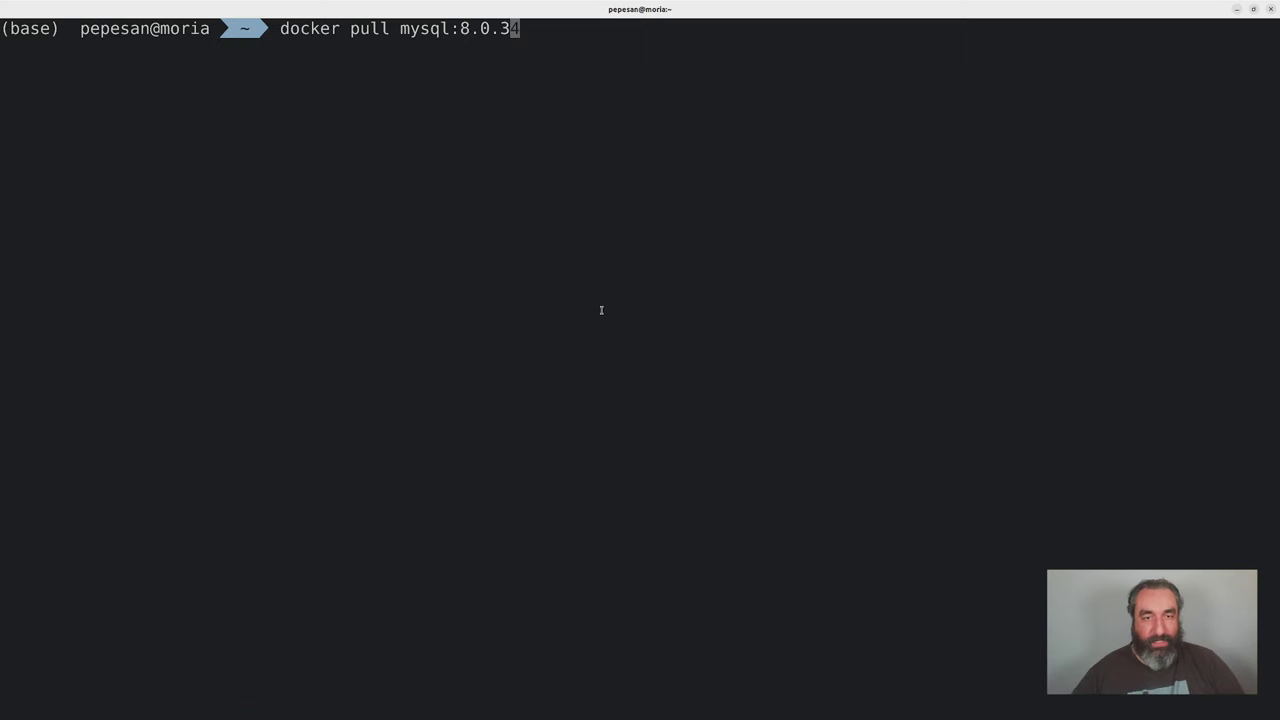
key(Delete)
text(5)
key(Return)
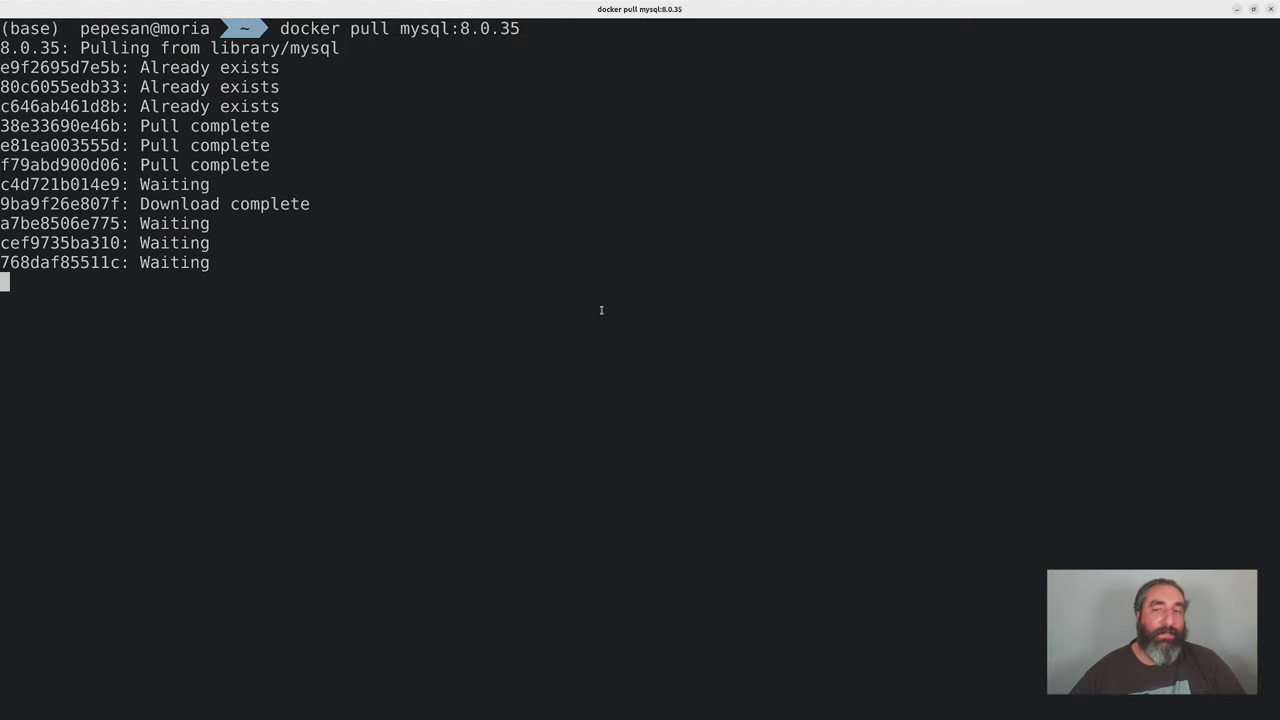
key(alt+Tab)
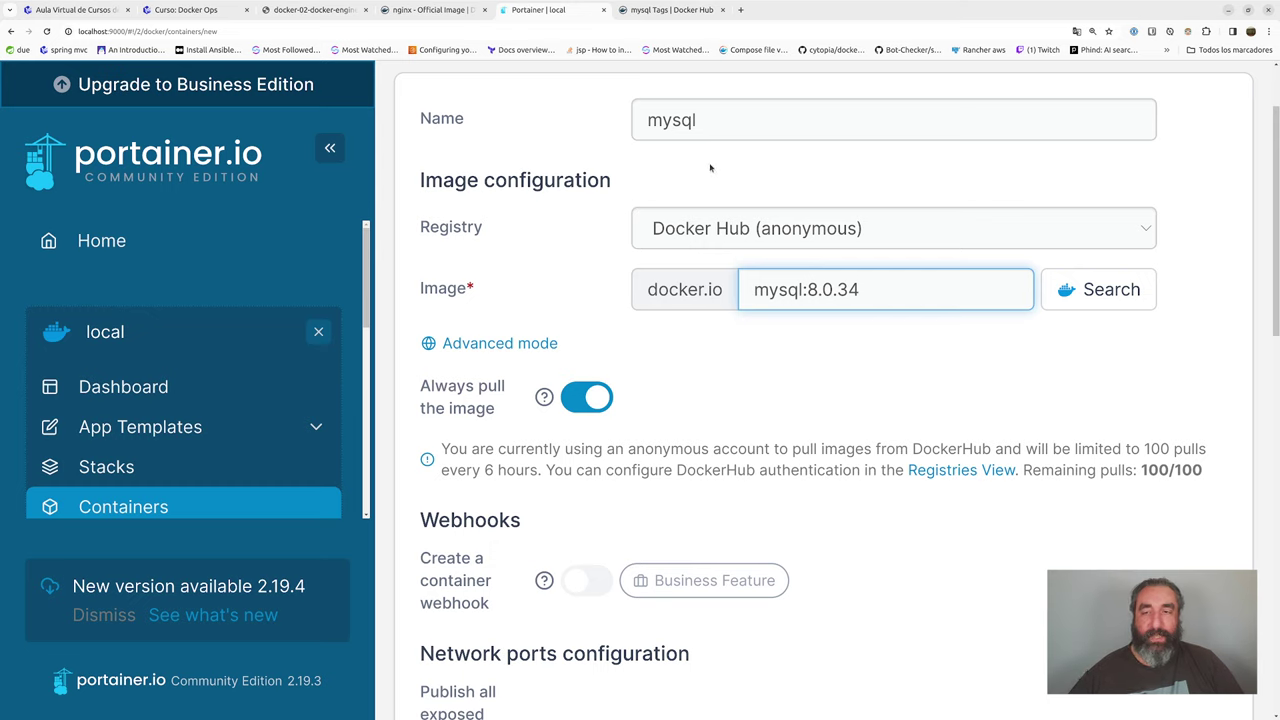
drag(704, 122, 645, 120)
click(588, 129)
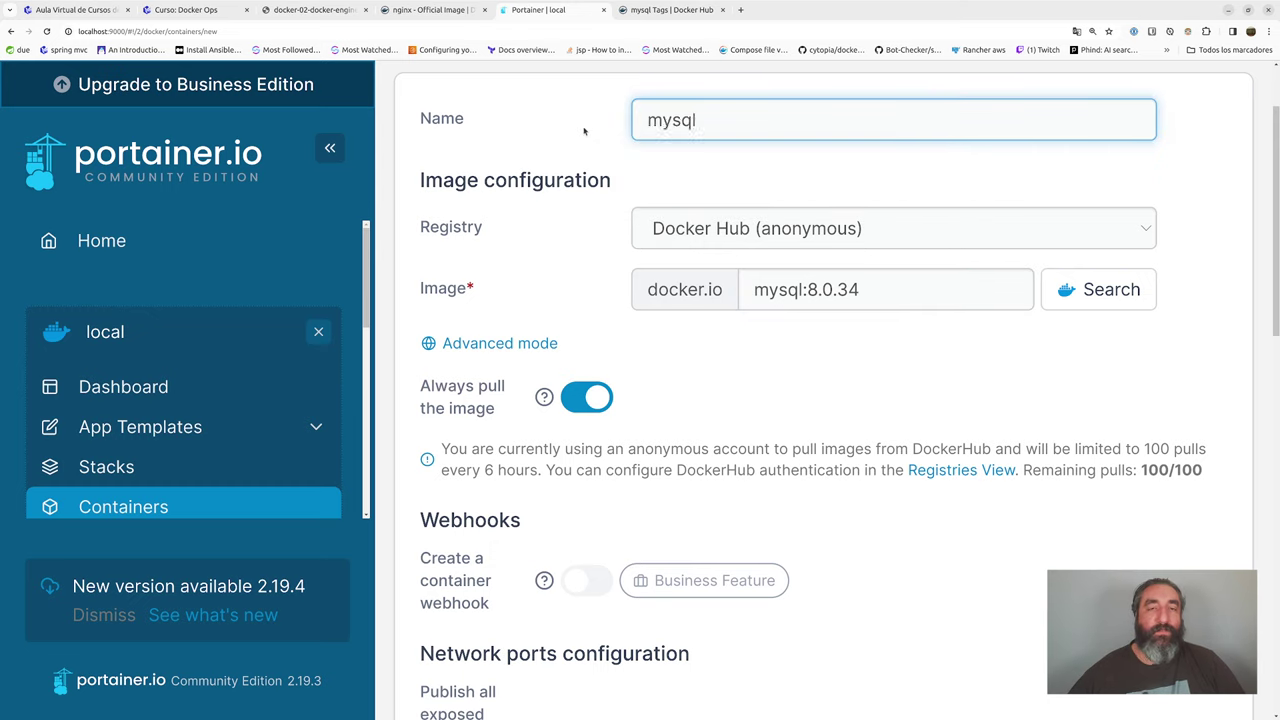
double_click(665, 122)
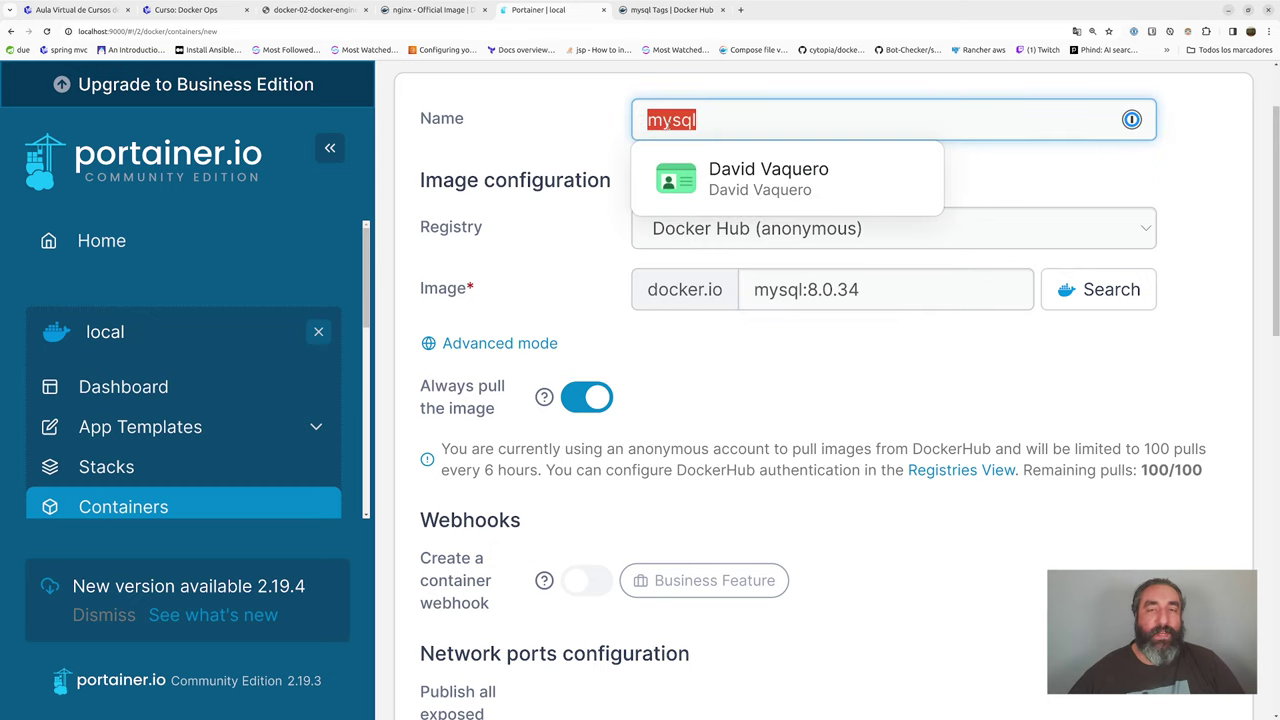
click(832, 290)
drag(862, 290, 746, 290)
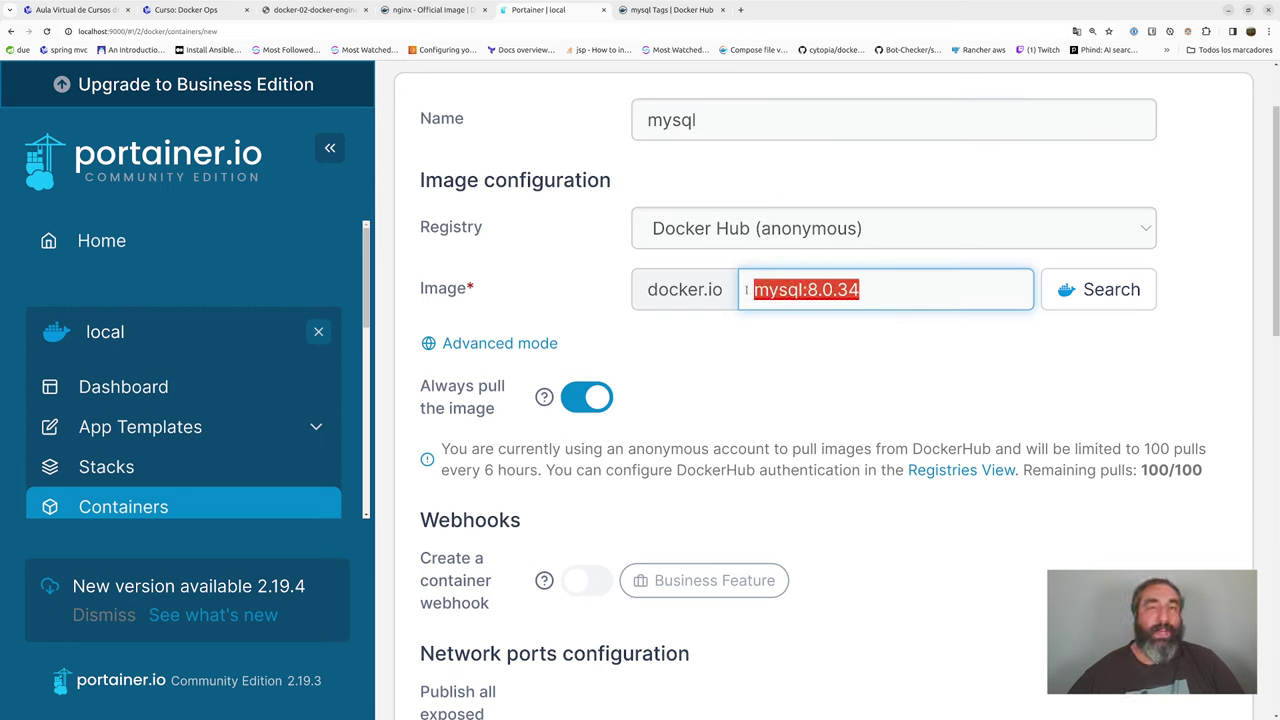
click(787, 290)
drag(807, 290, 869, 289)
scroll(735, 376, down, 6)
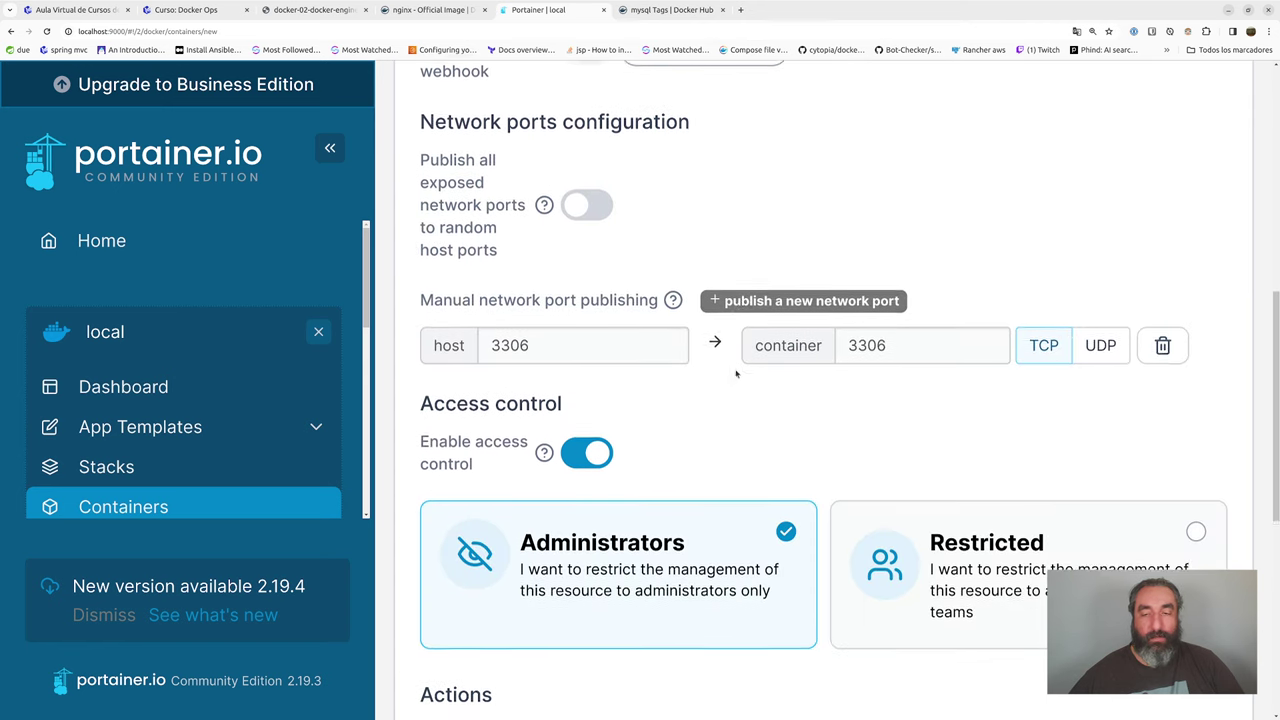
drag(544, 277, 492, 277)
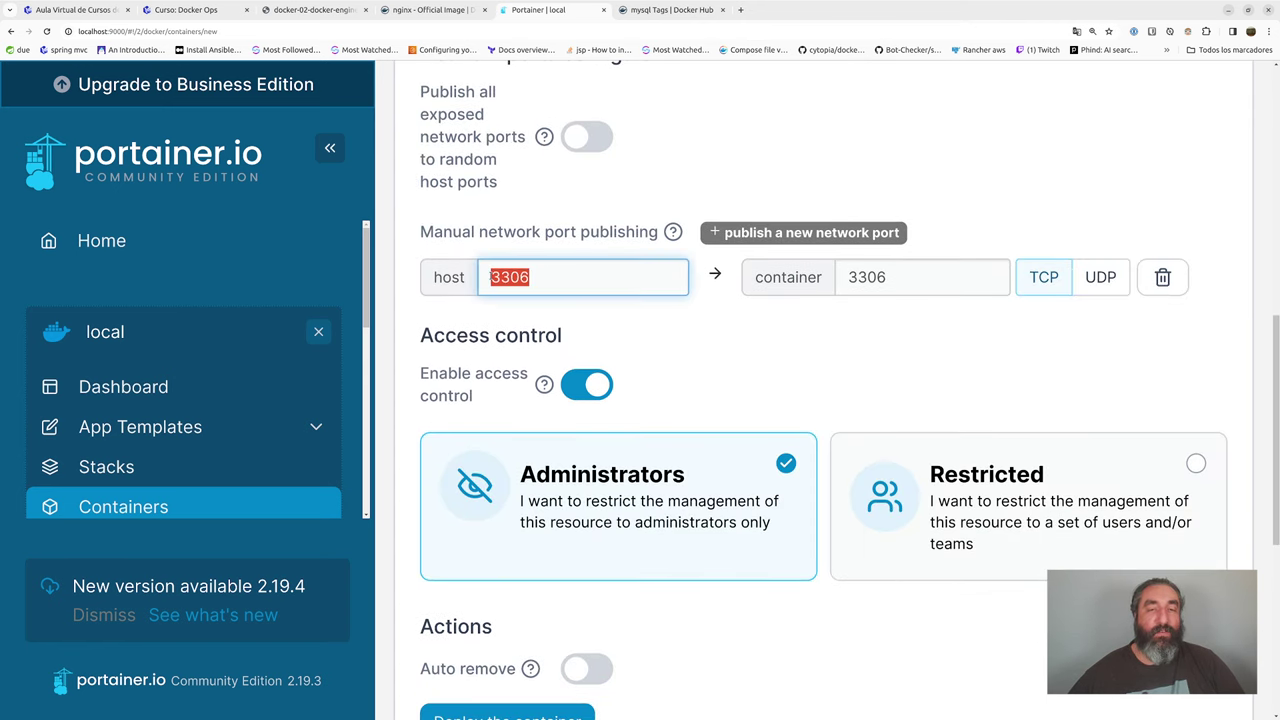
drag(913, 282, 828, 283)
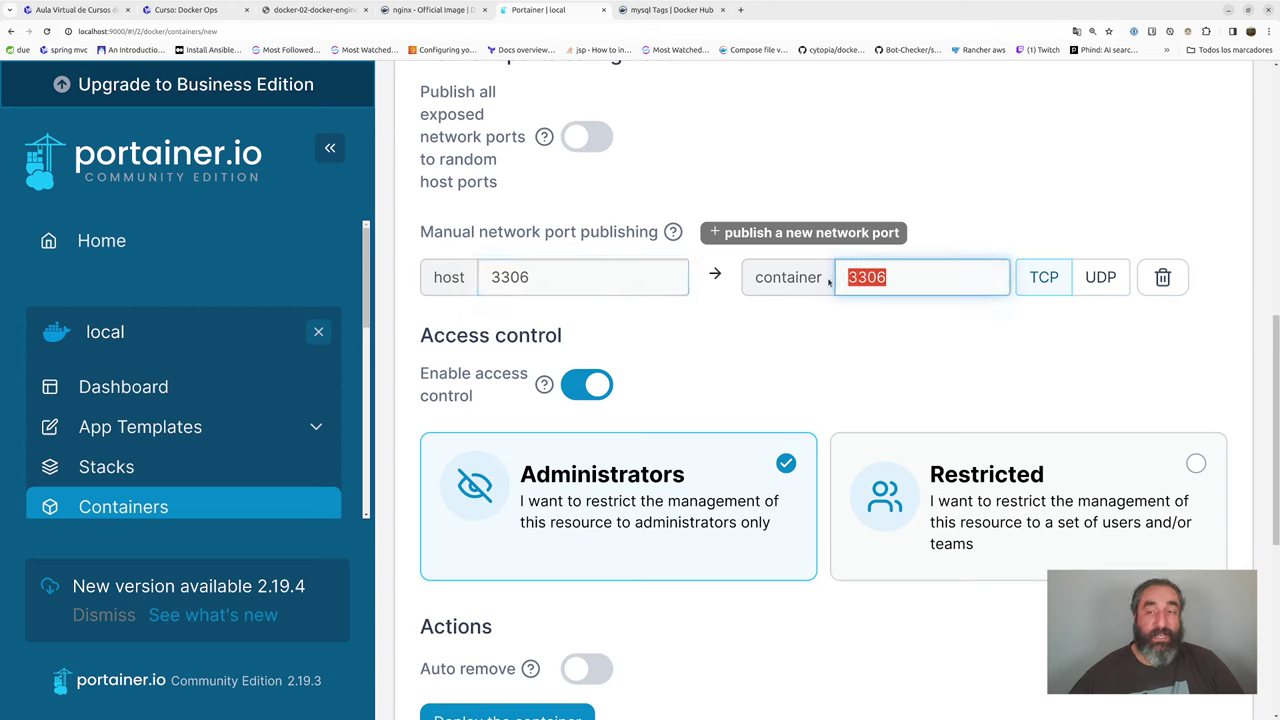
drag(589, 282, 471, 282)
drag(881, 277, 812, 279)
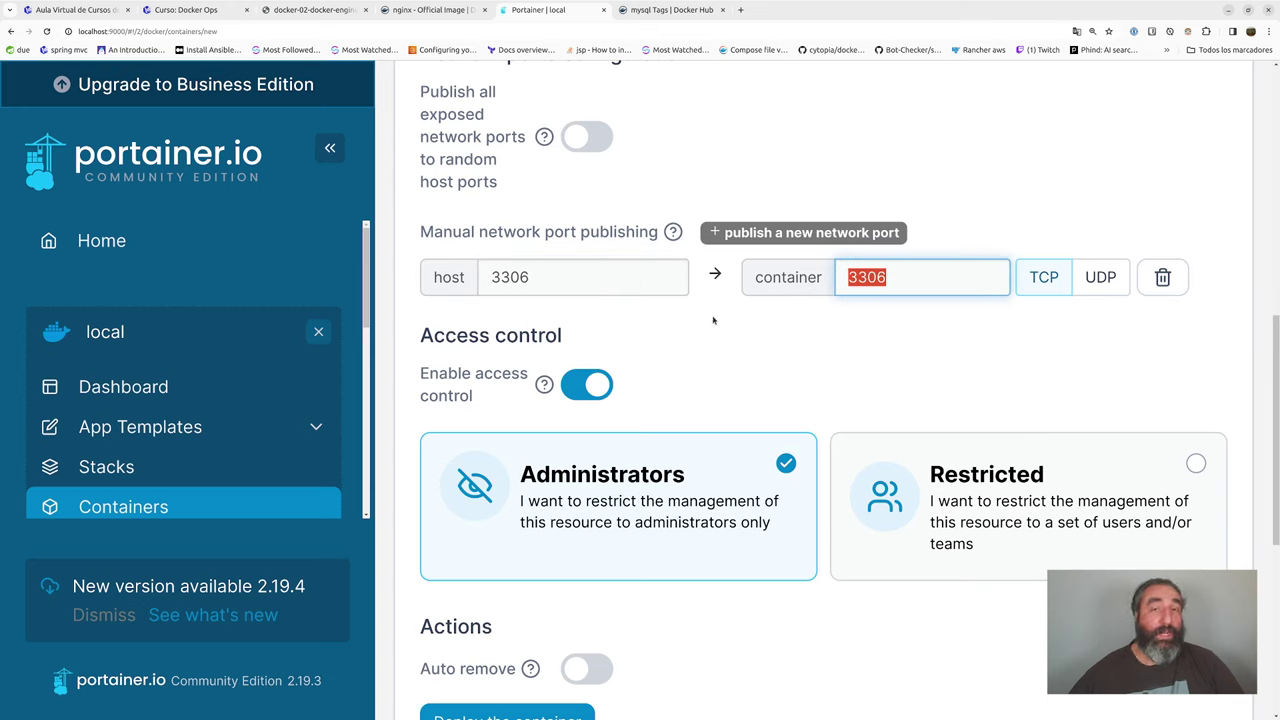
scroll(713, 320, down, 5)
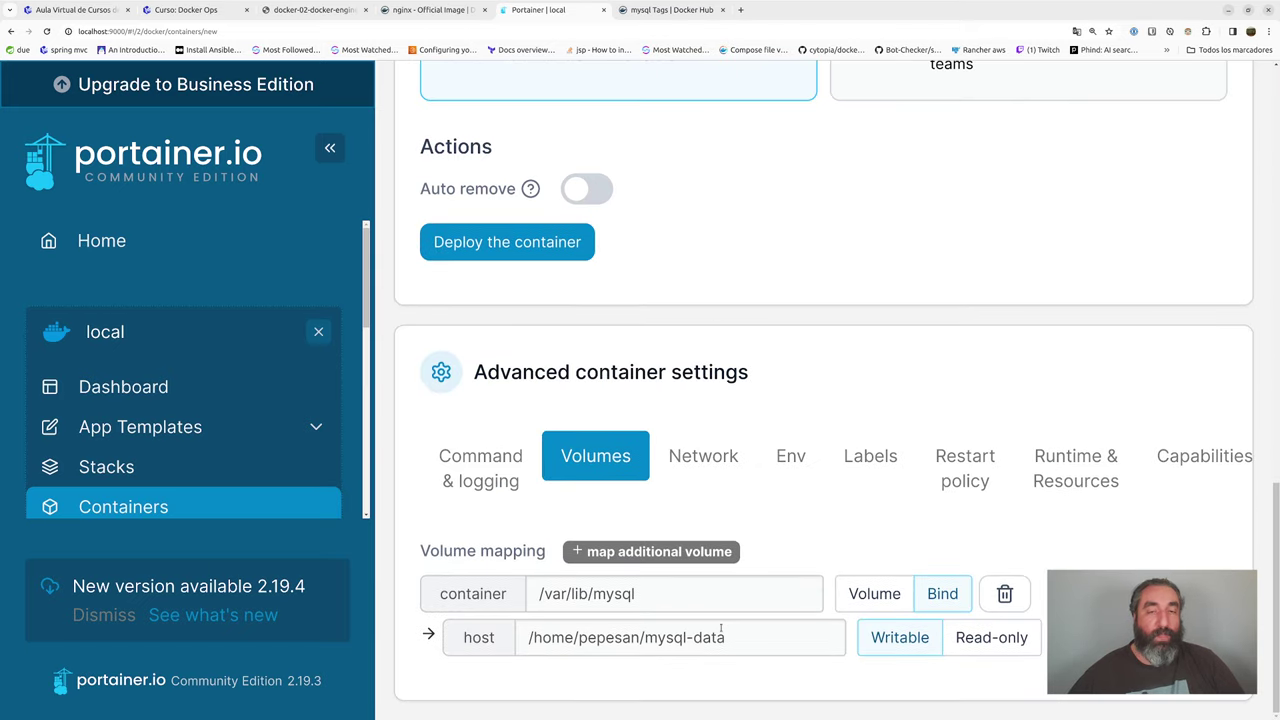
click(791, 457)
scroll(808, 437, down, 3)
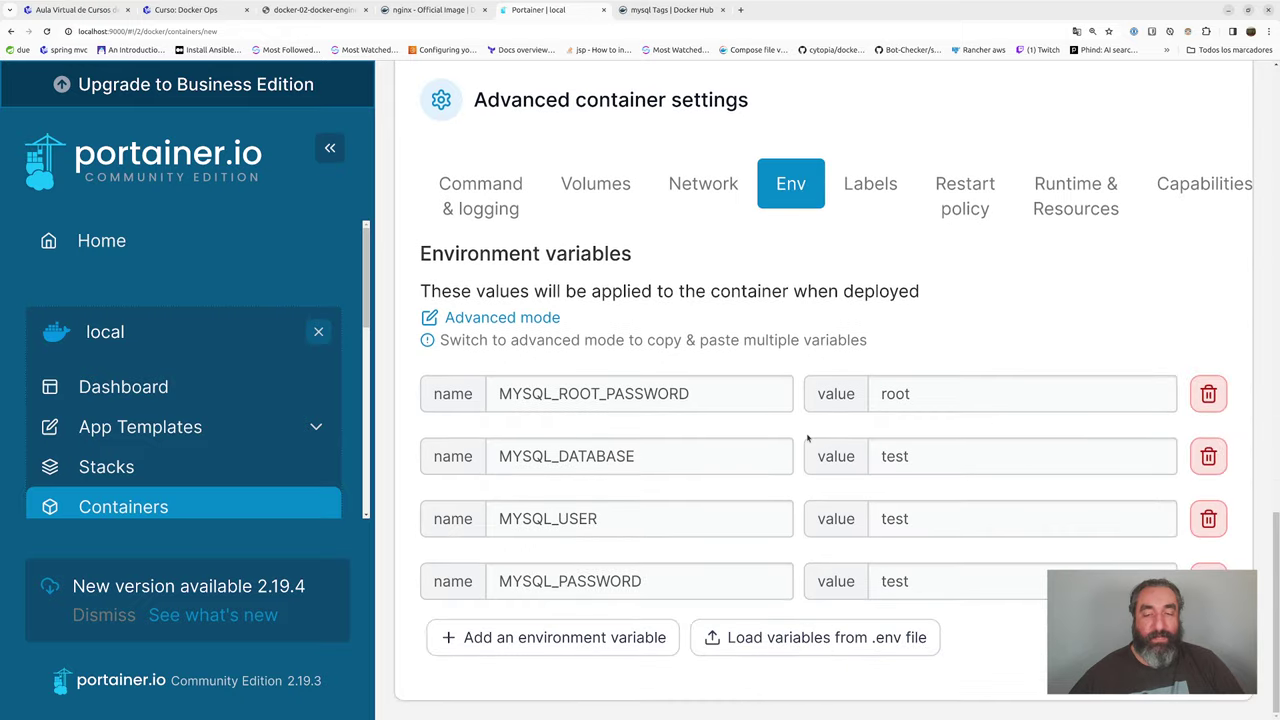
drag(695, 397, 493, 395)
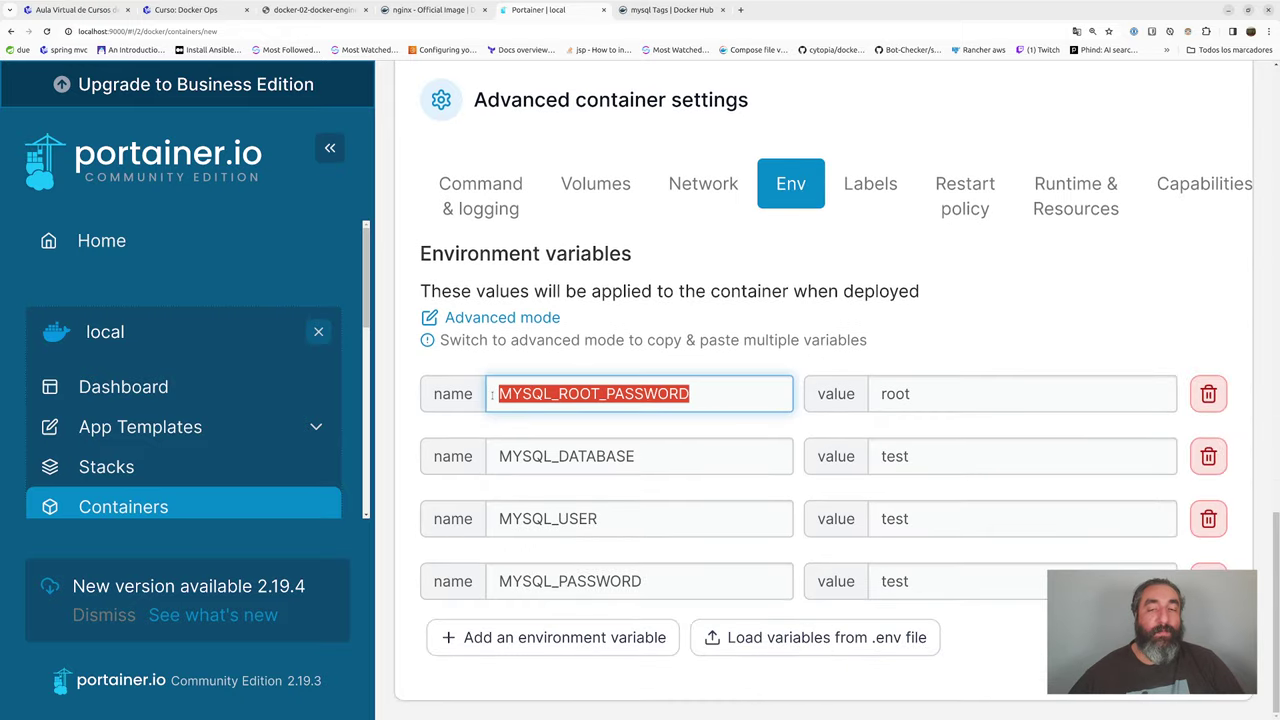
drag(677, 462, 443, 461)
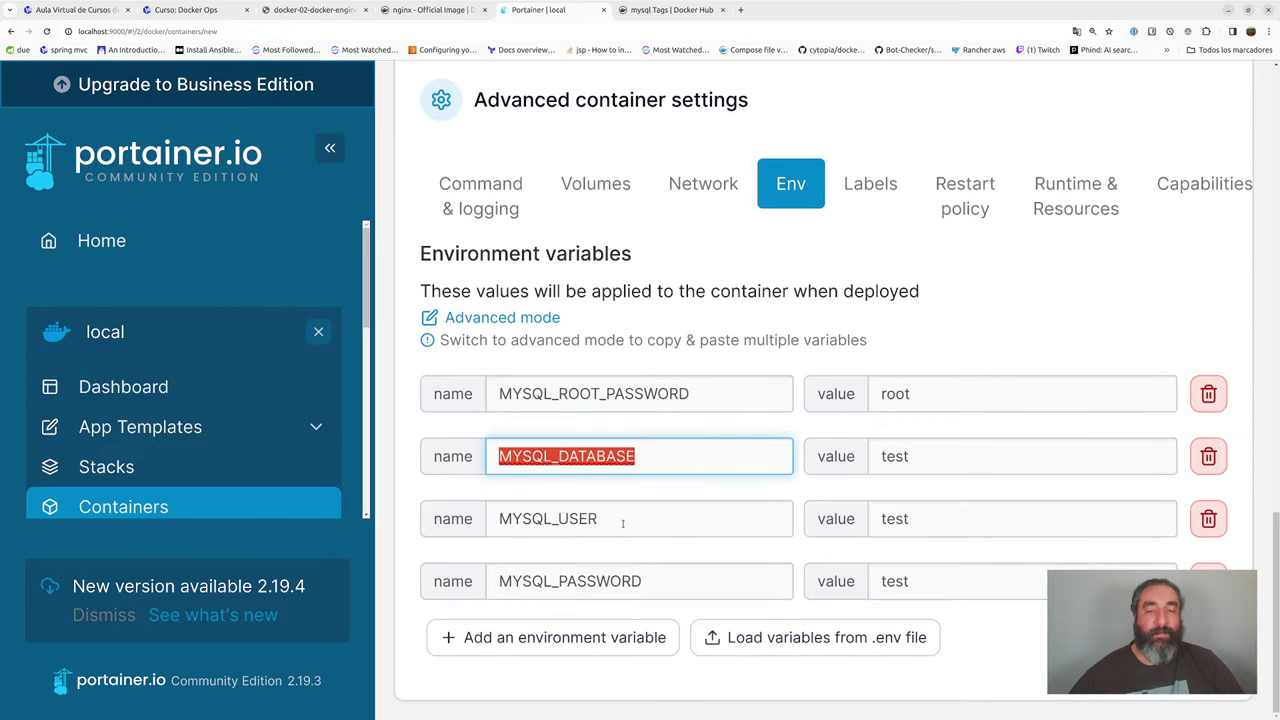
drag(623, 523, 495, 519)
drag(645, 582, 528, 563)
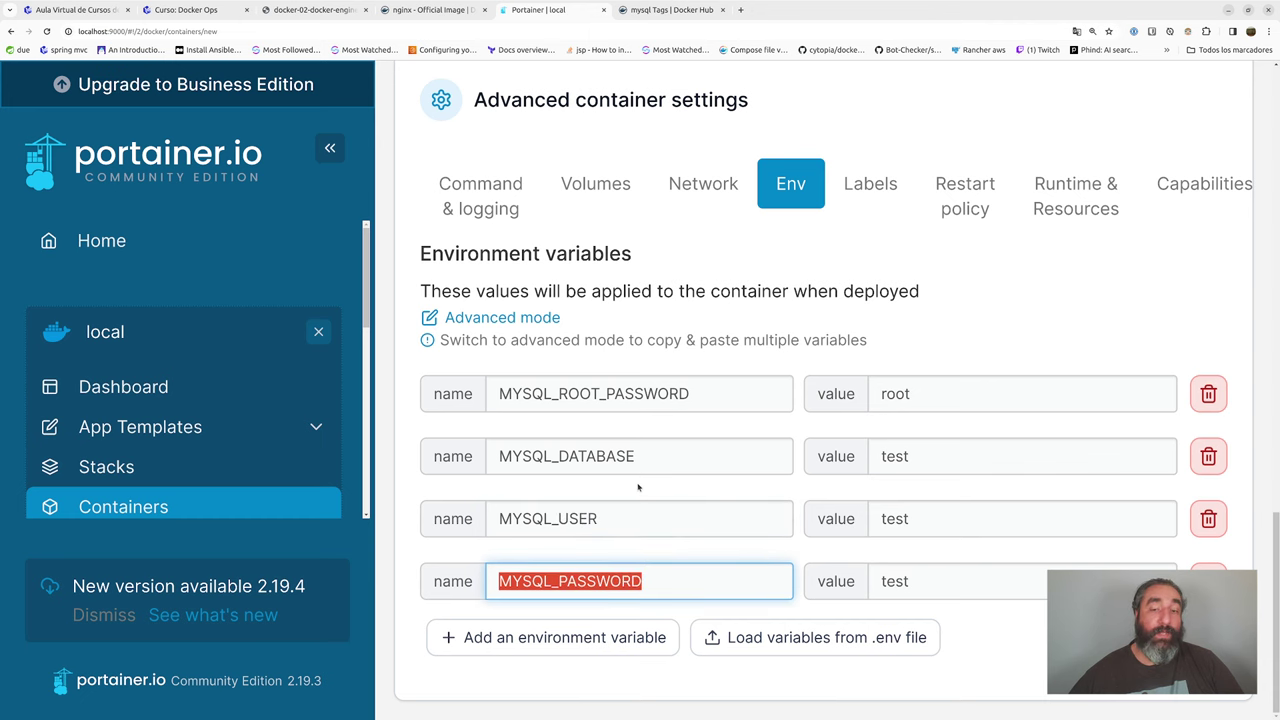
scroll(638, 487, up, 7)
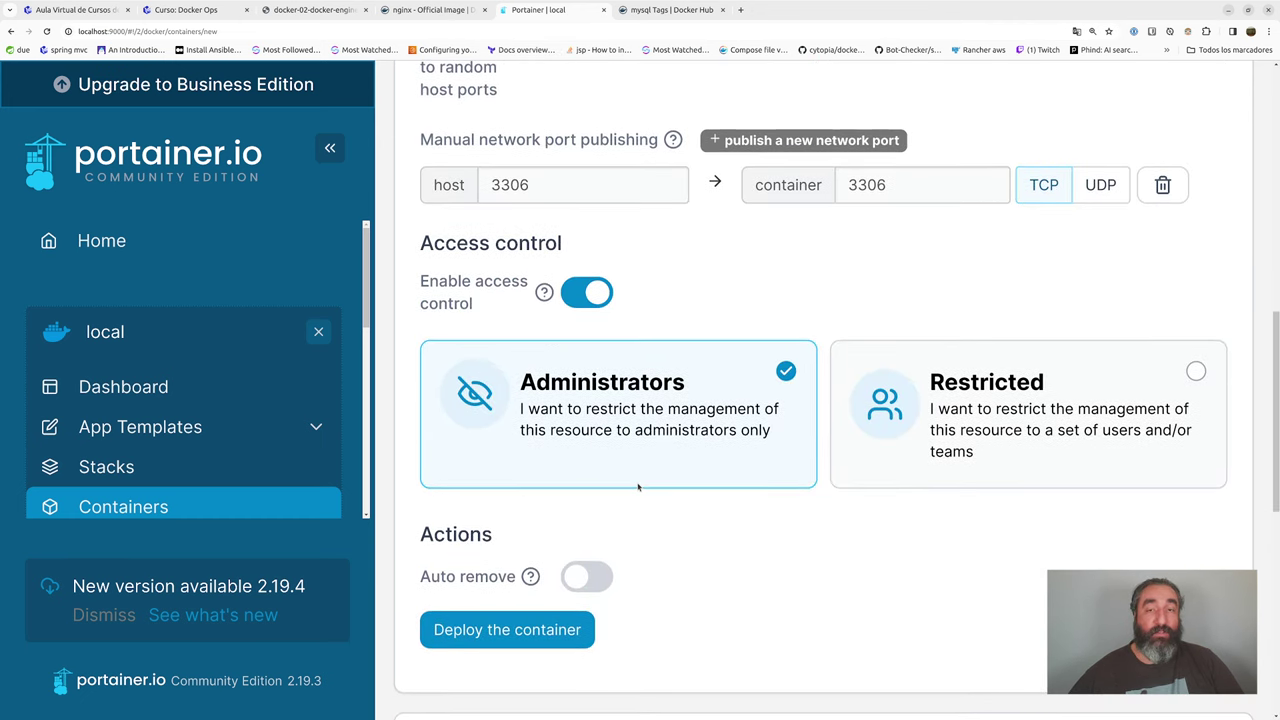
scroll(638, 487, up, 3)
scroll(638, 487, down, 4)
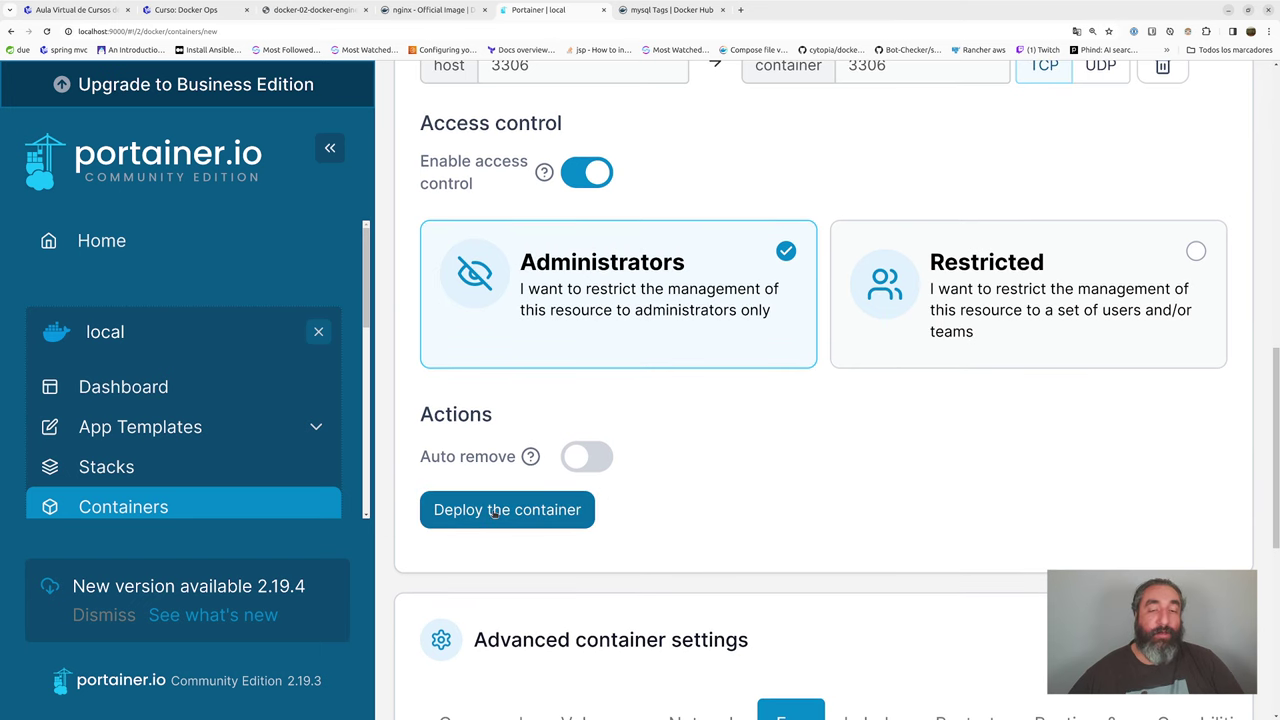
- Deploy the mysql:8.0.34 container and view its details page with IP 172.17.0.3
click(494, 511)
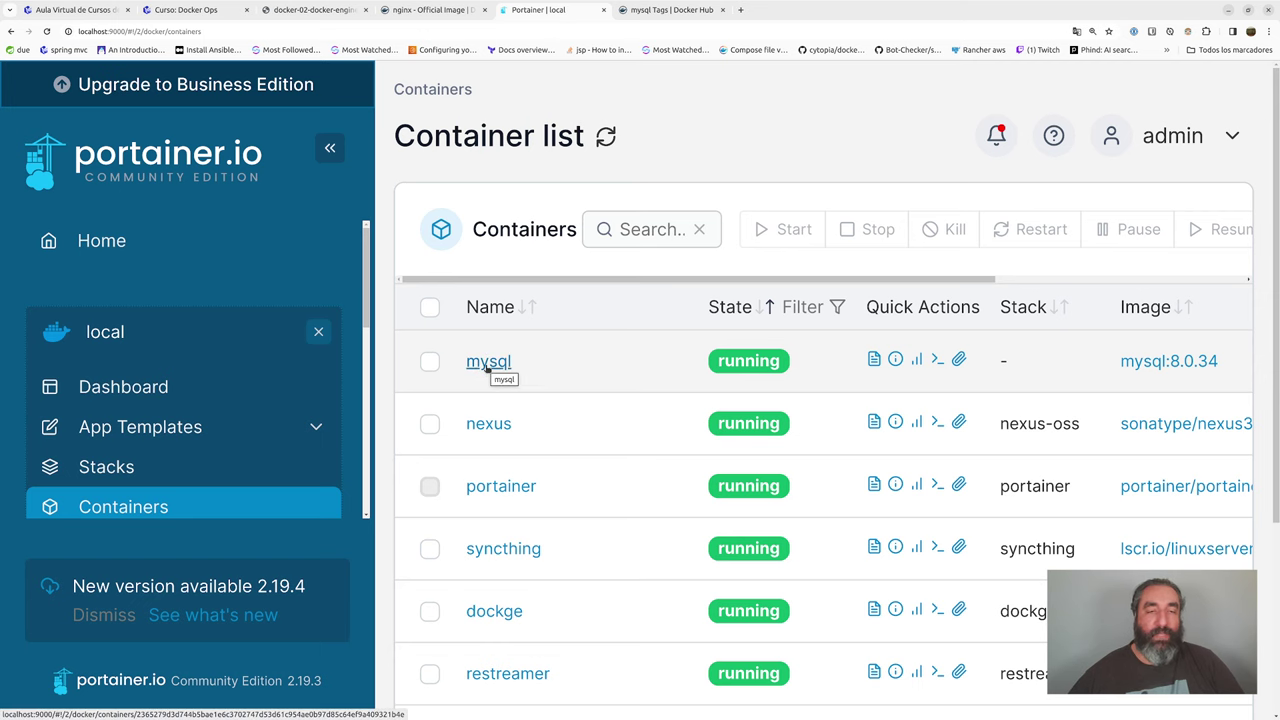
click(488, 366)
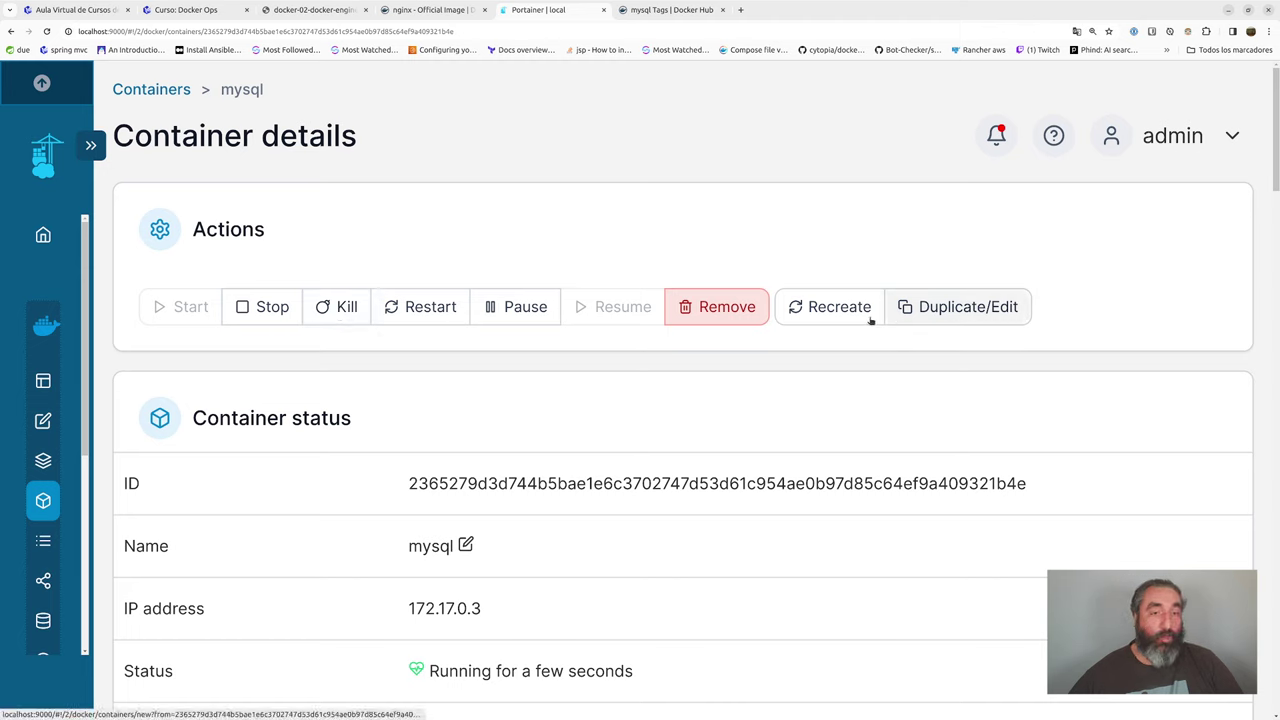
scroll(536, 369, down, 3)
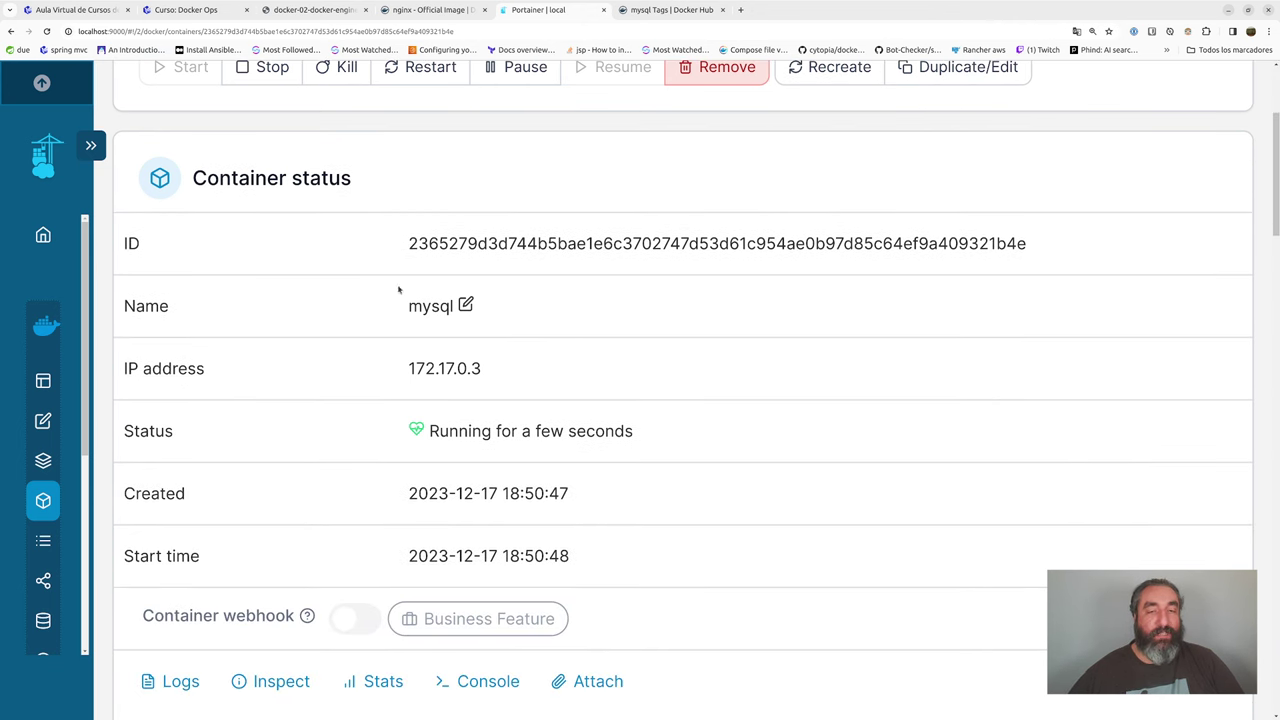
drag(410, 243, 844, 243)
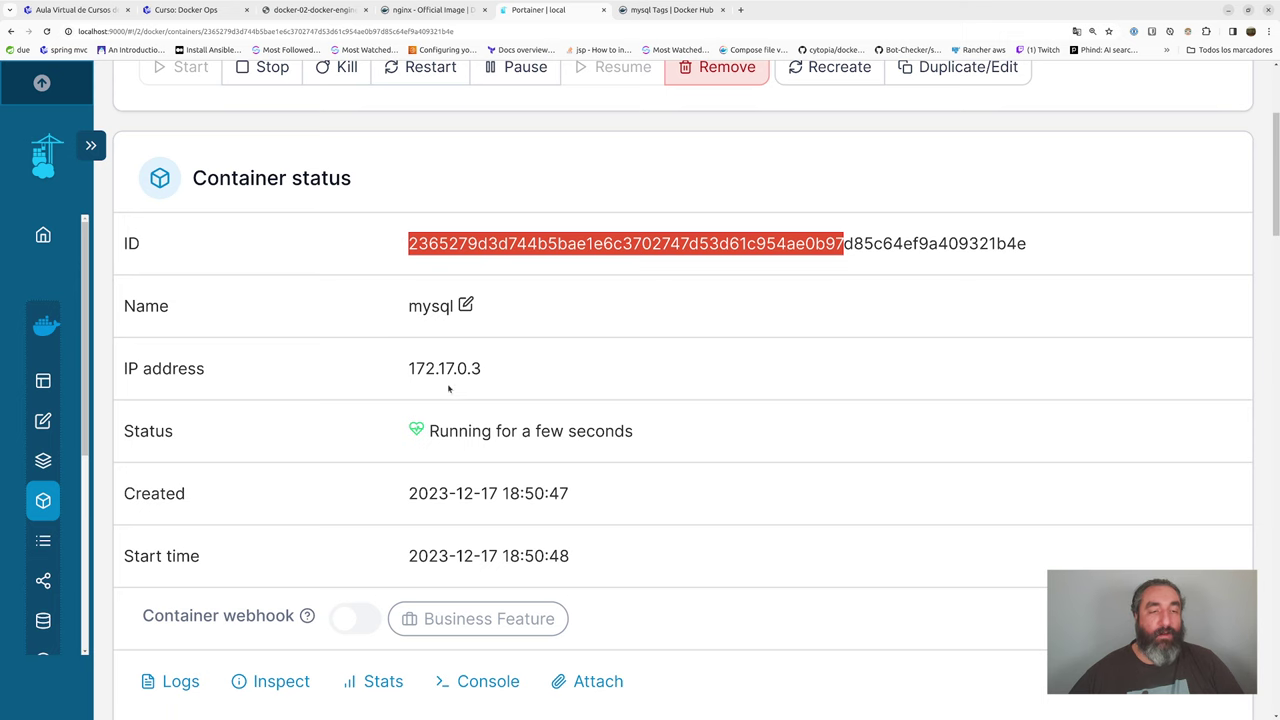
scroll(530, 471, down, 4)
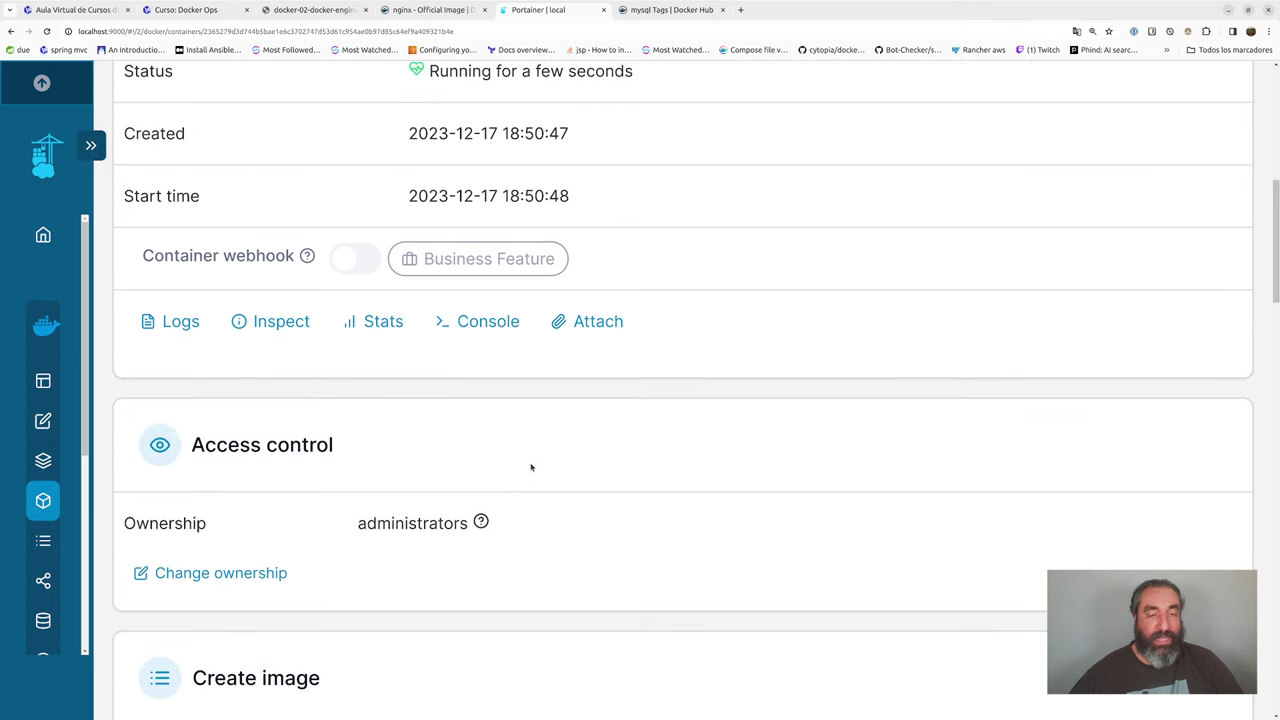
click(166, 322)
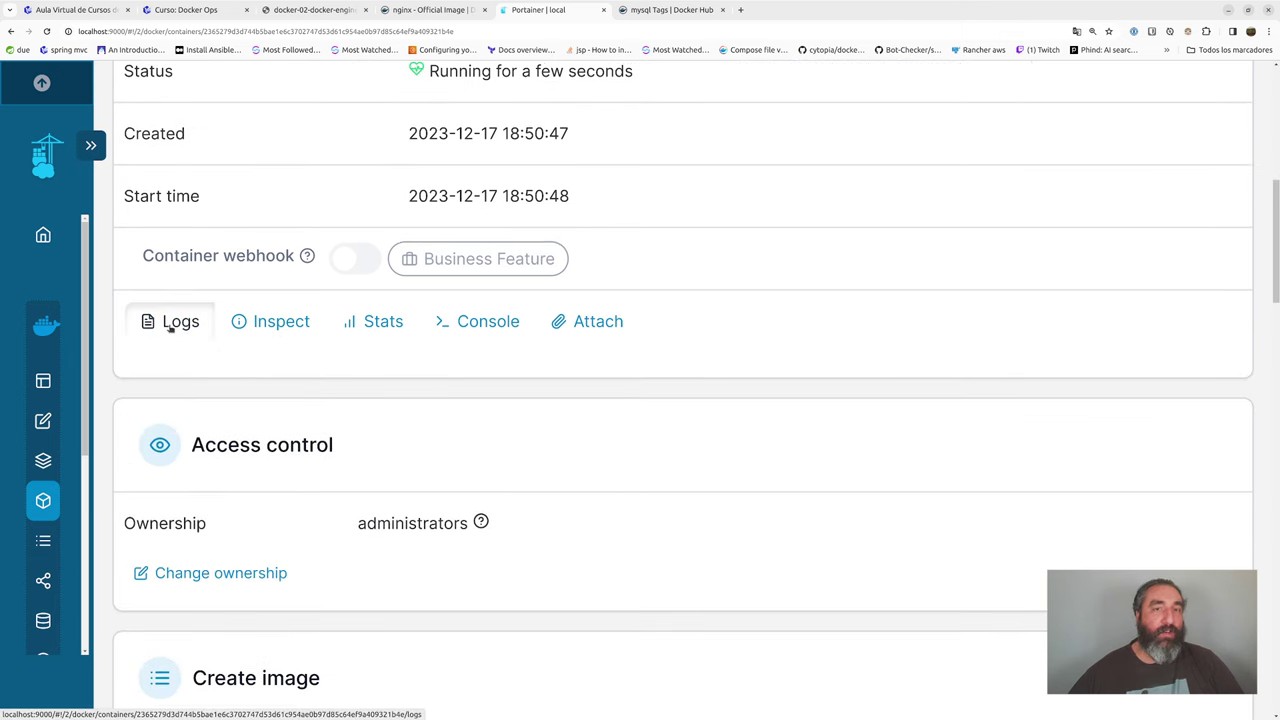
scroll(498, 451, down, 3)
scroll(502, 449, down, 1)
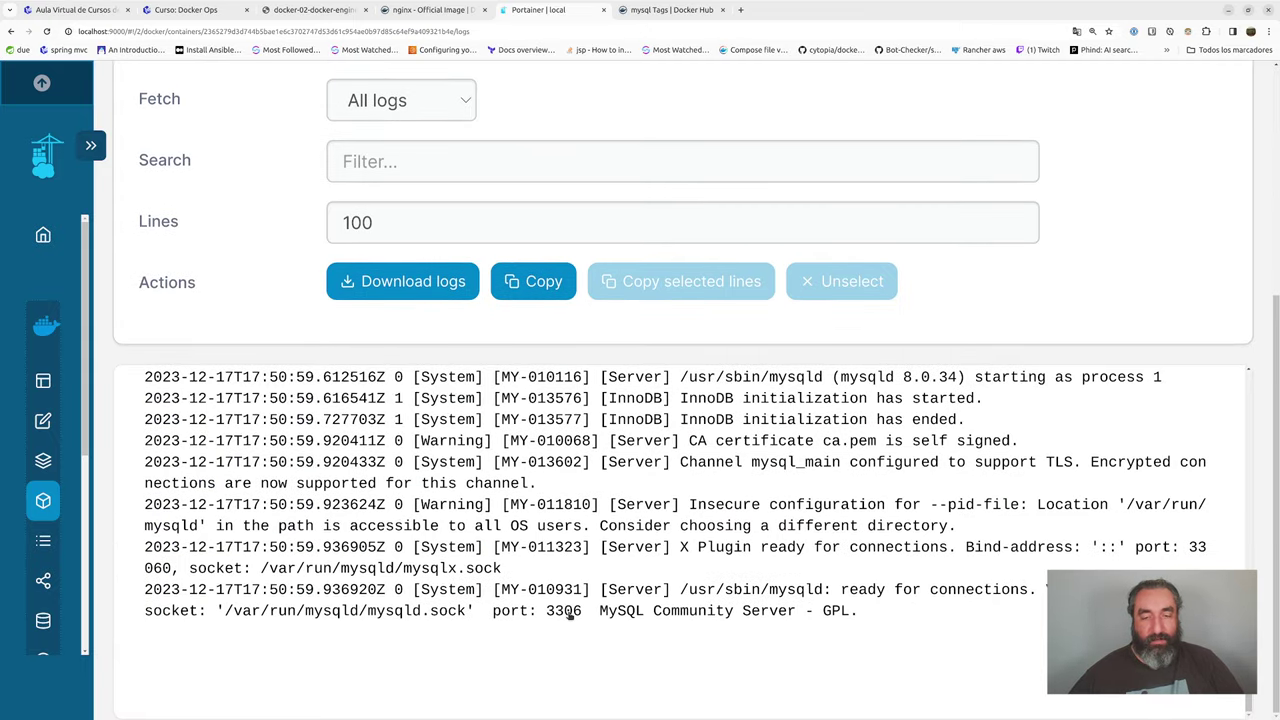
scroll(268, 300, up, 5)
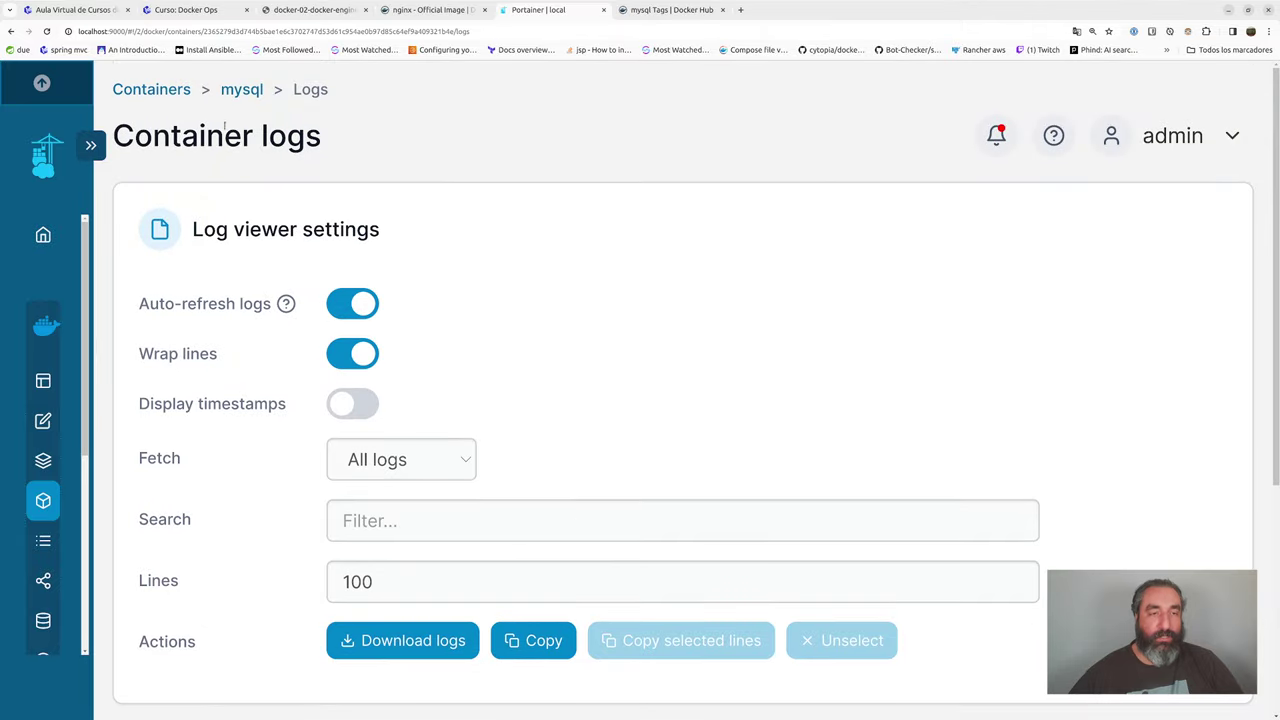
click(240, 91)
scroll(480, 351, down, 5)
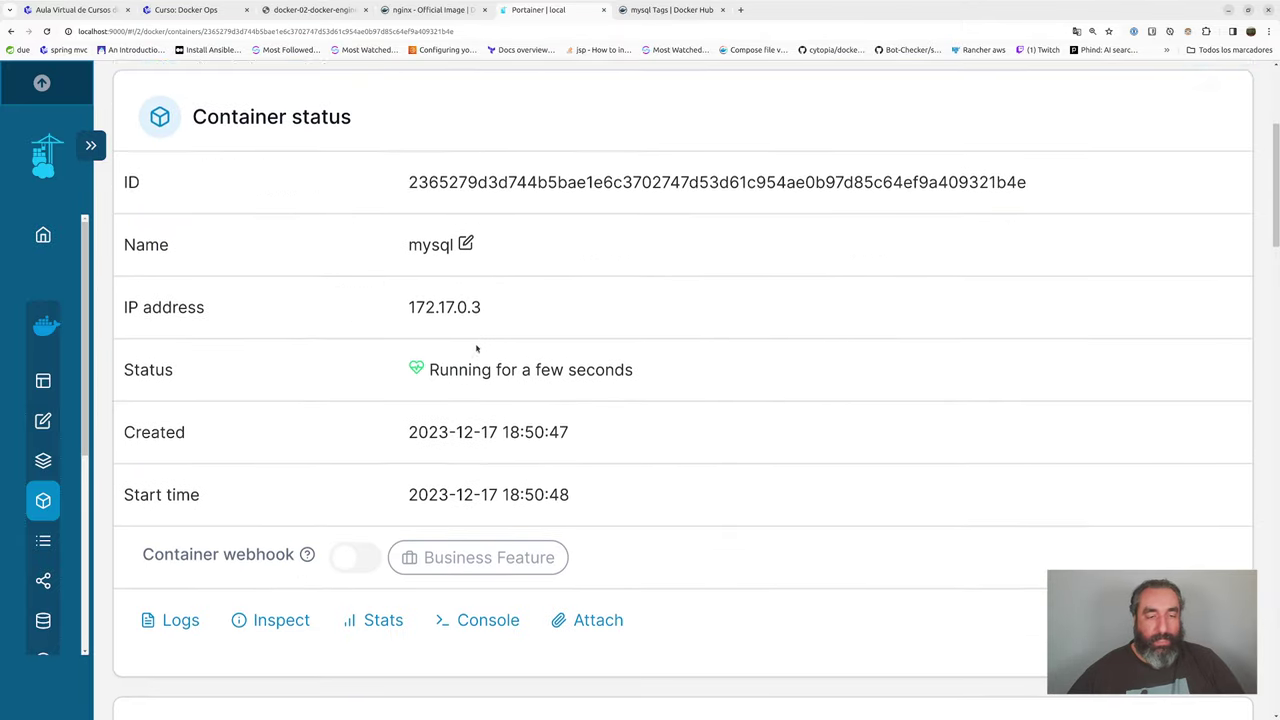
click(290, 443)
scroll(462, 490, down, 5)
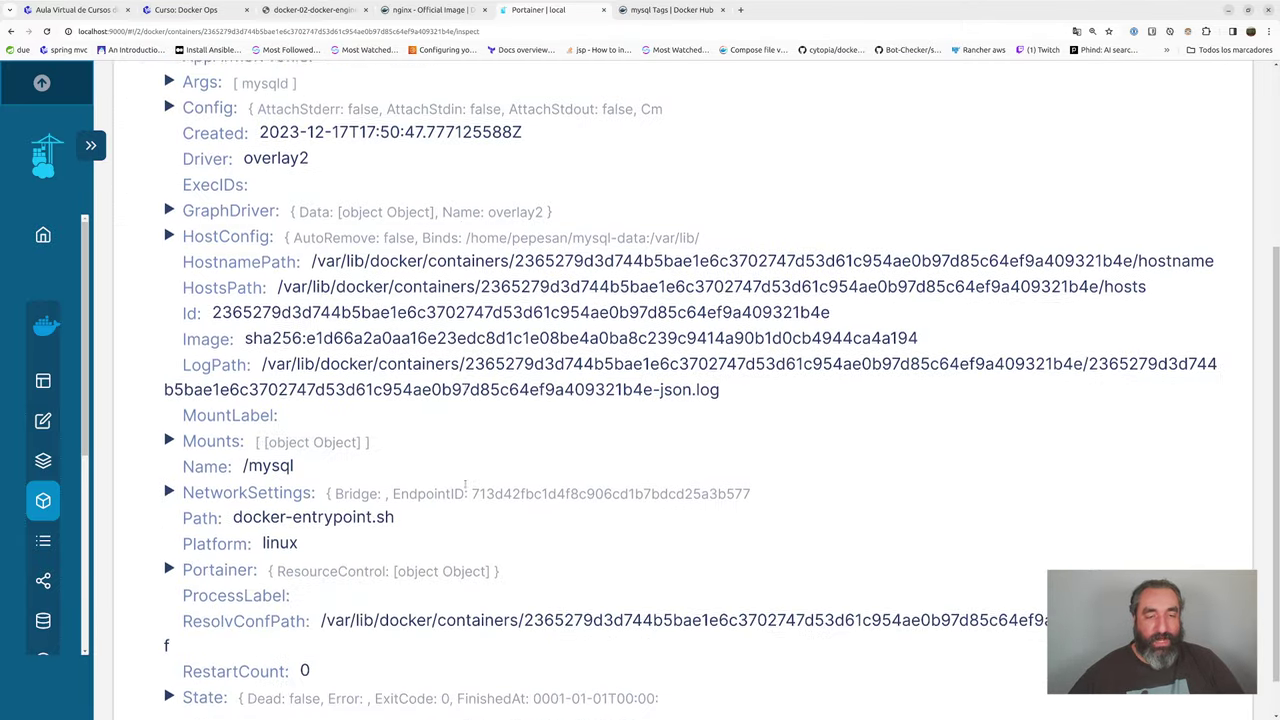
scroll(464, 484, up, 4)
scroll(465, 482, up, 2)
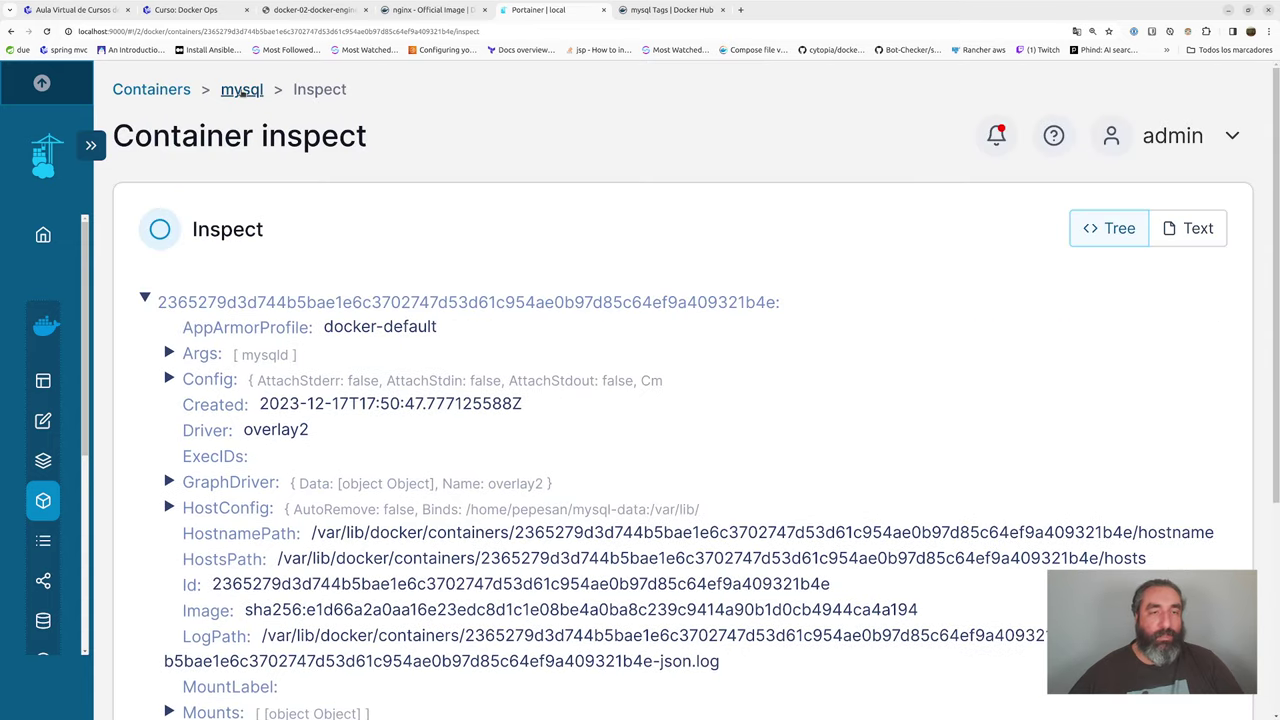
key(alt+Left)
scroll(435, 488, down, 4)
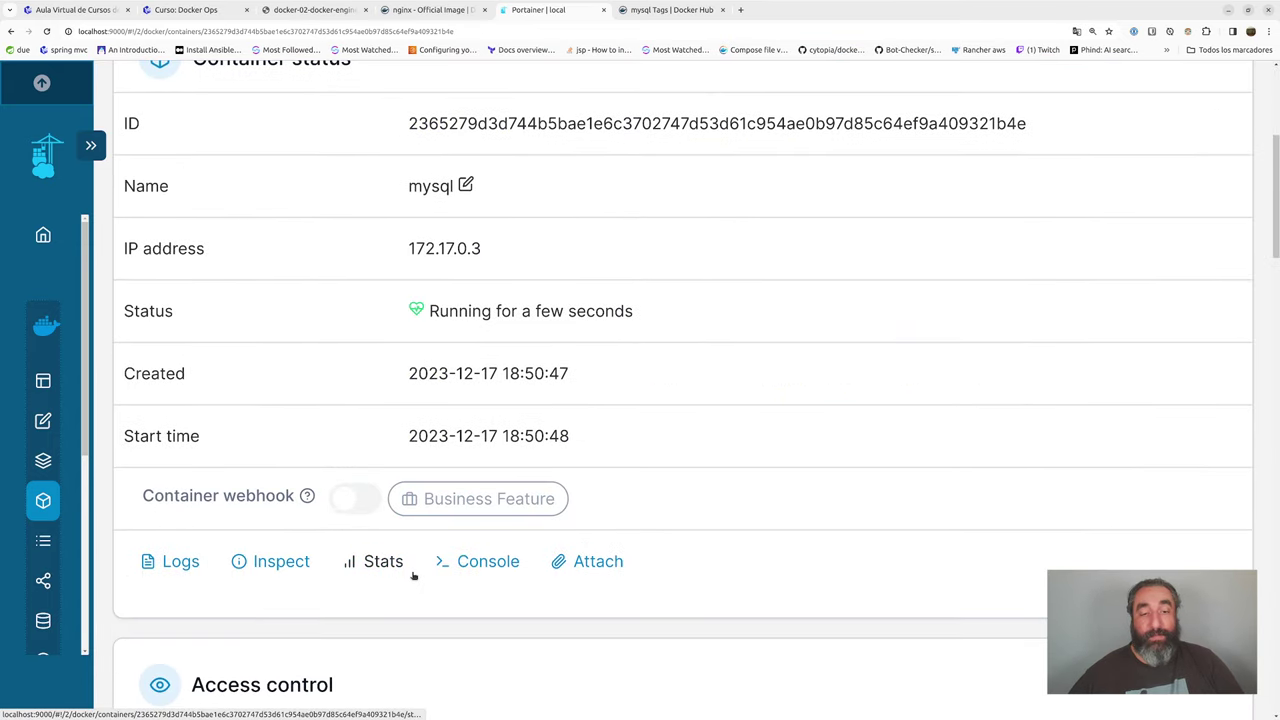
click(380, 563)
scroll(647, 535, up, 4)
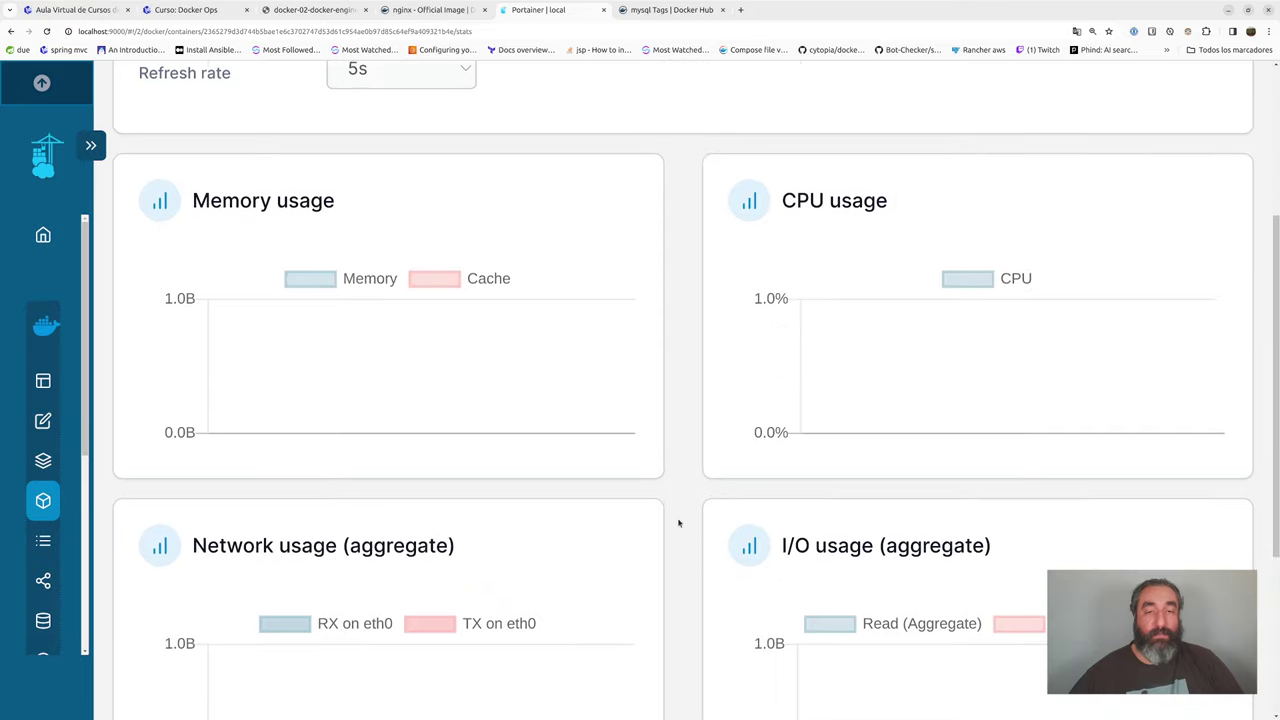
scroll(678, 522, up, 3)
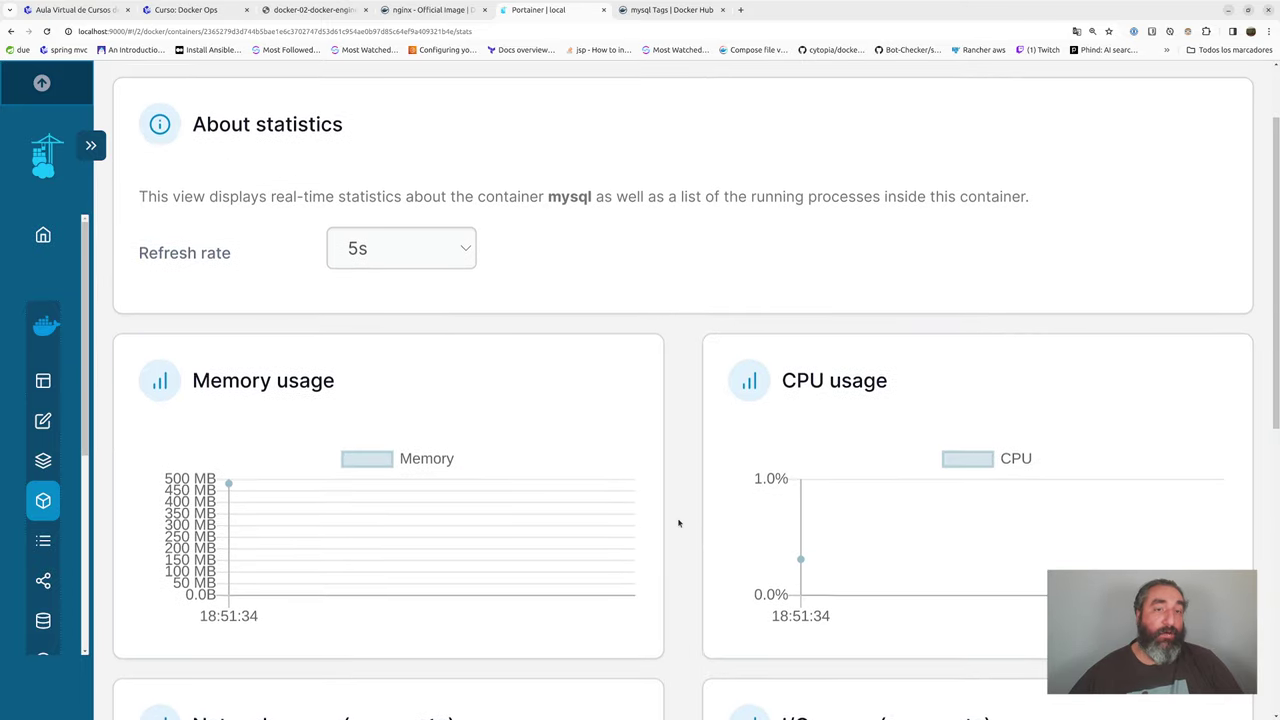
scroll(678, 522, down, 3)
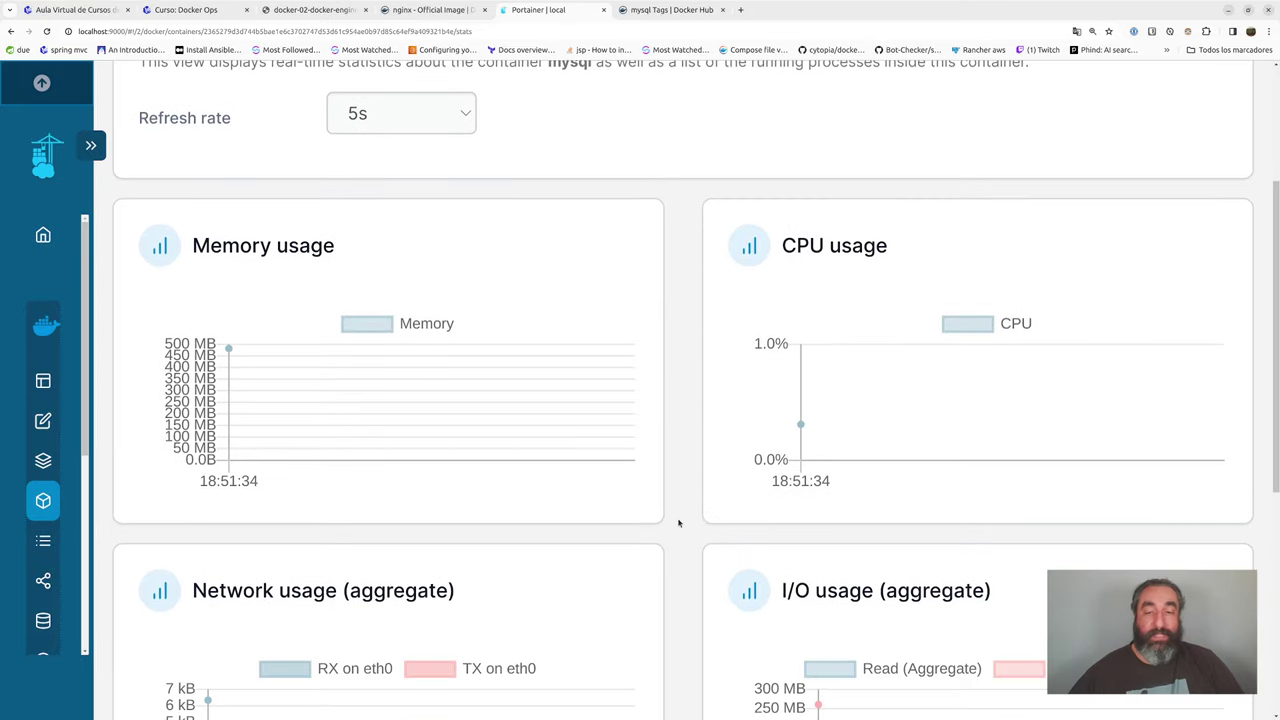
scroll(678, 522, up, 3)
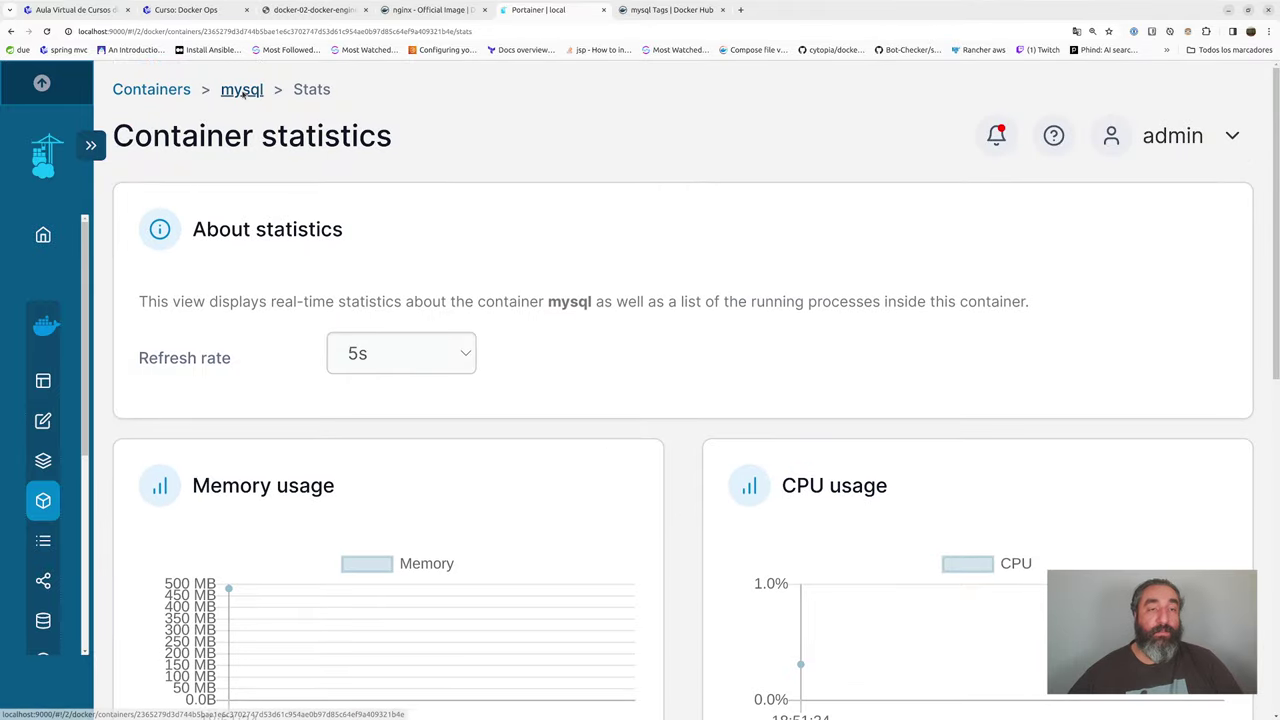
click(242, 92)
scroll(566, 466, down, 4)
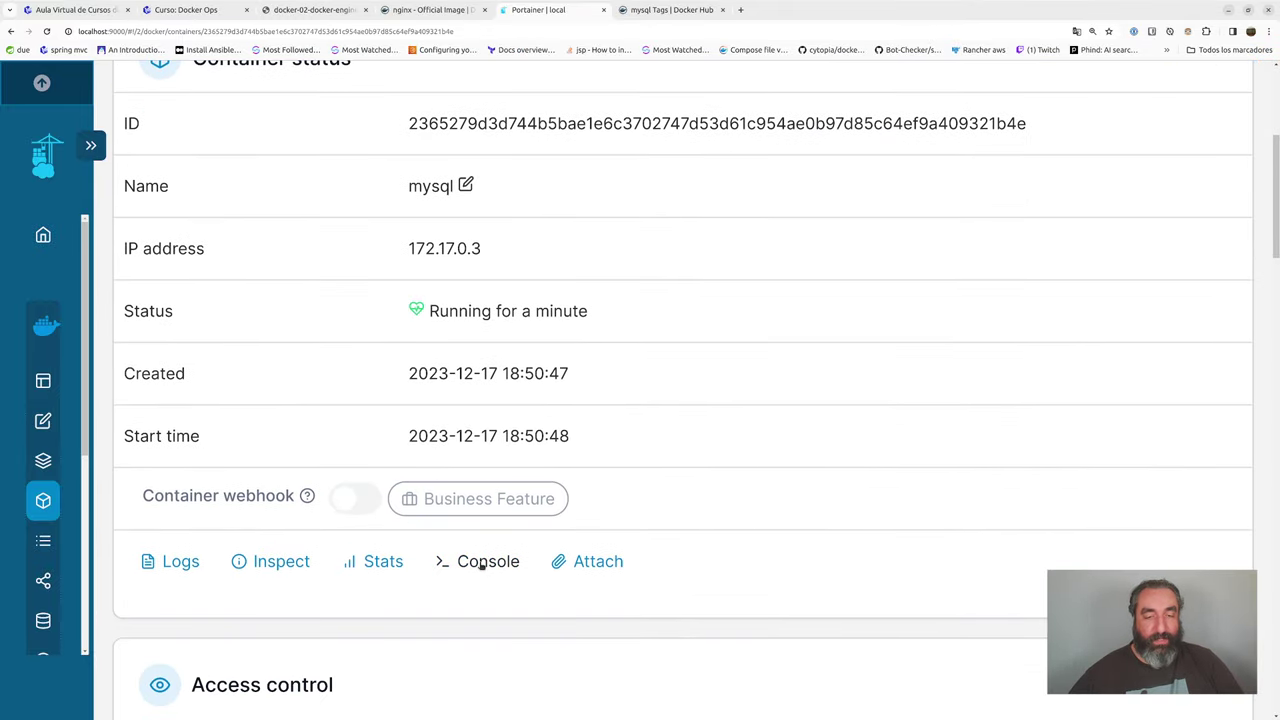
click(481, 565)
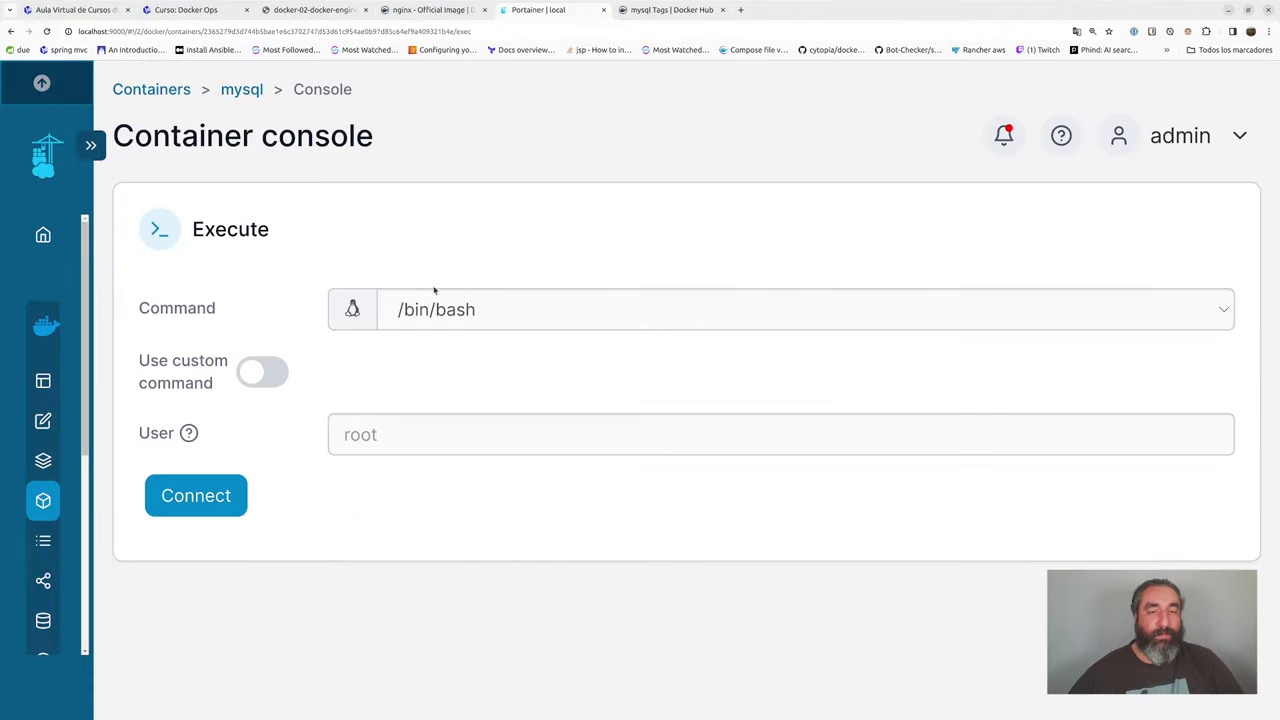
click(222, 496)
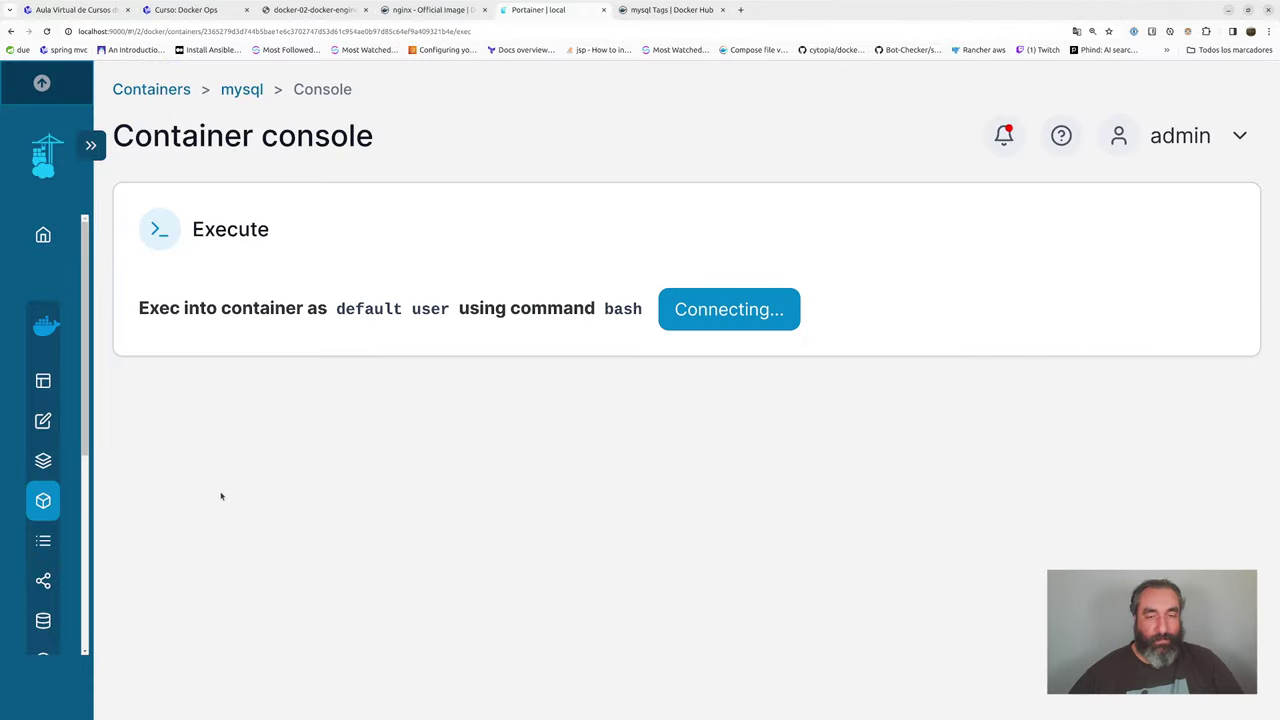
scroll(1220, 245, down, 3)
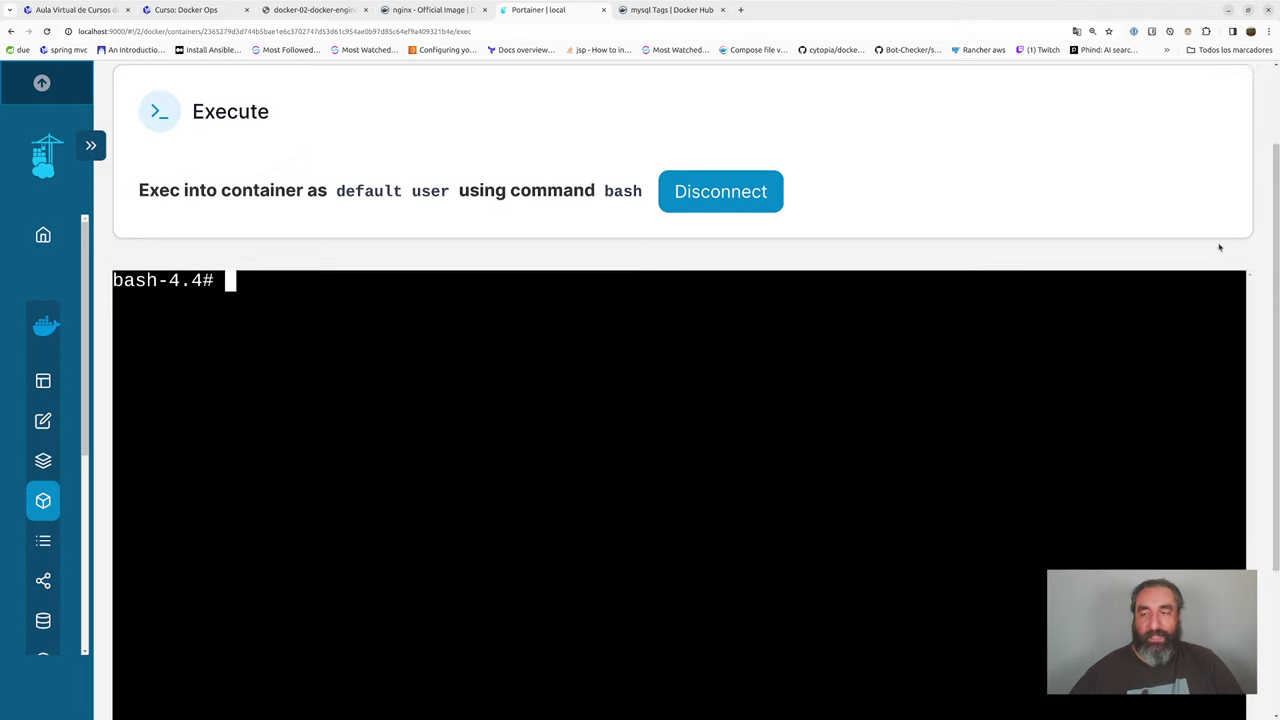
scroll(1258, 272, down, 1)
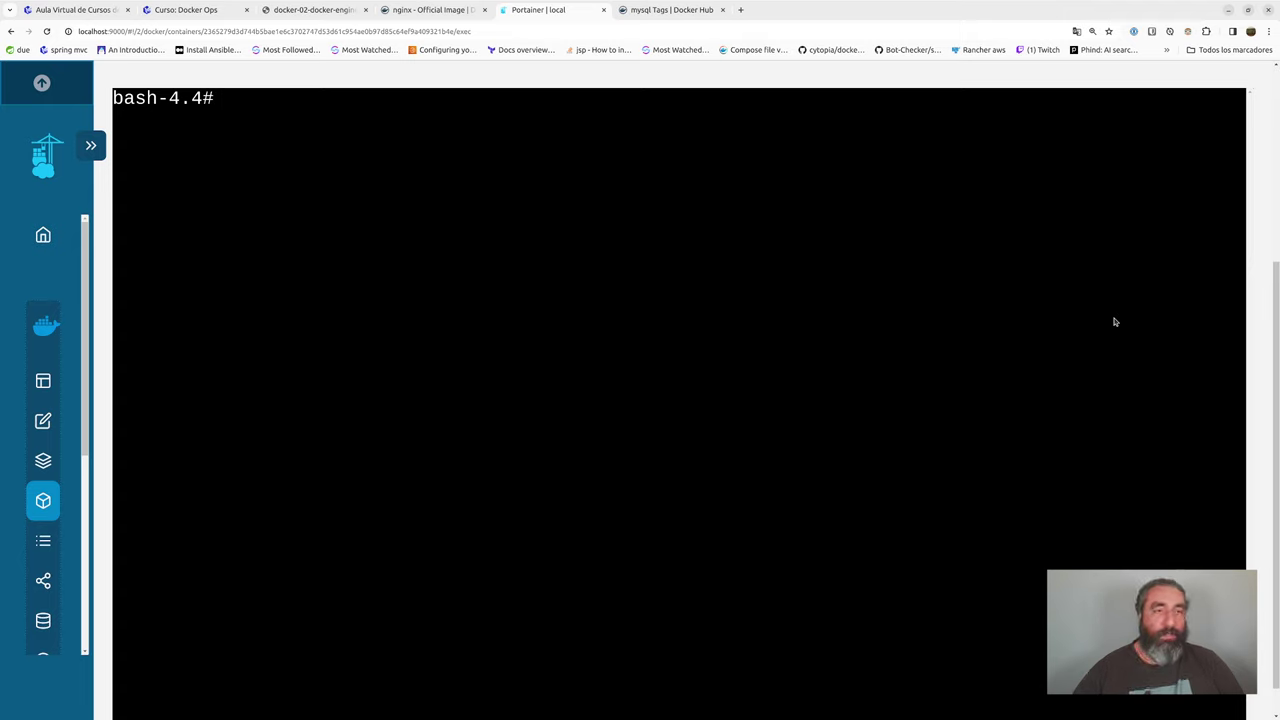
text(mysql )
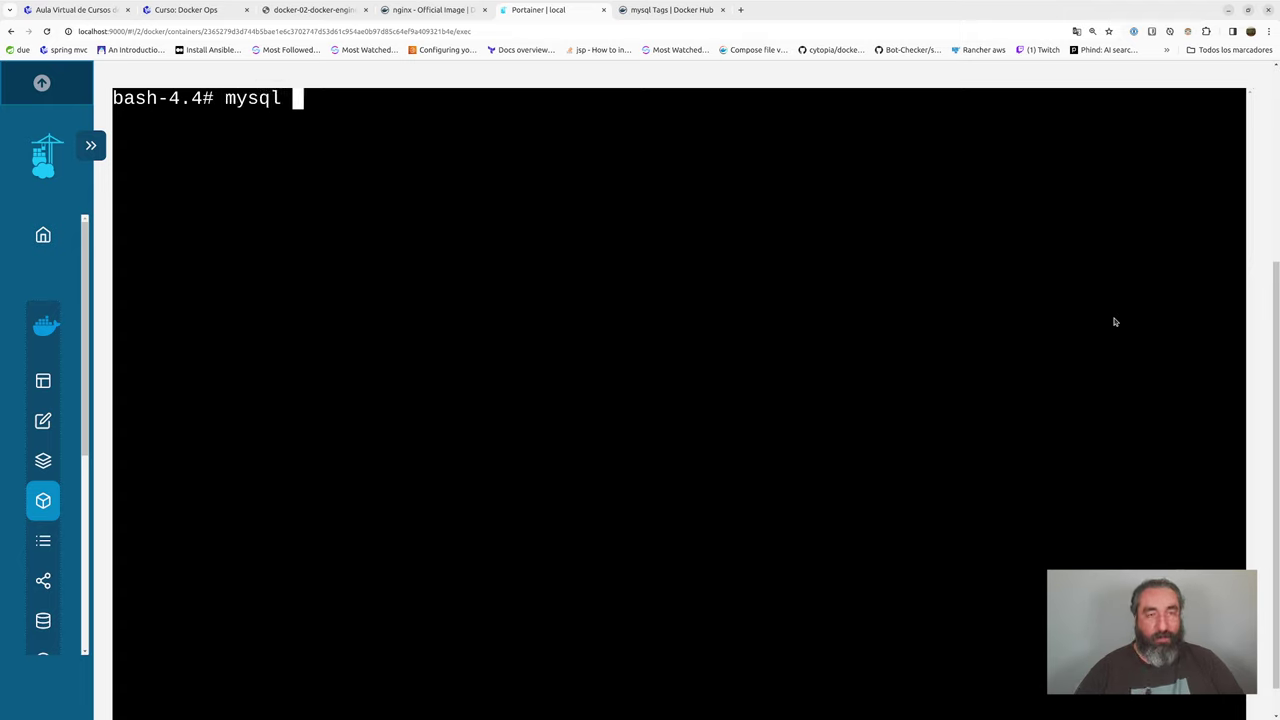
text(-u root -p)
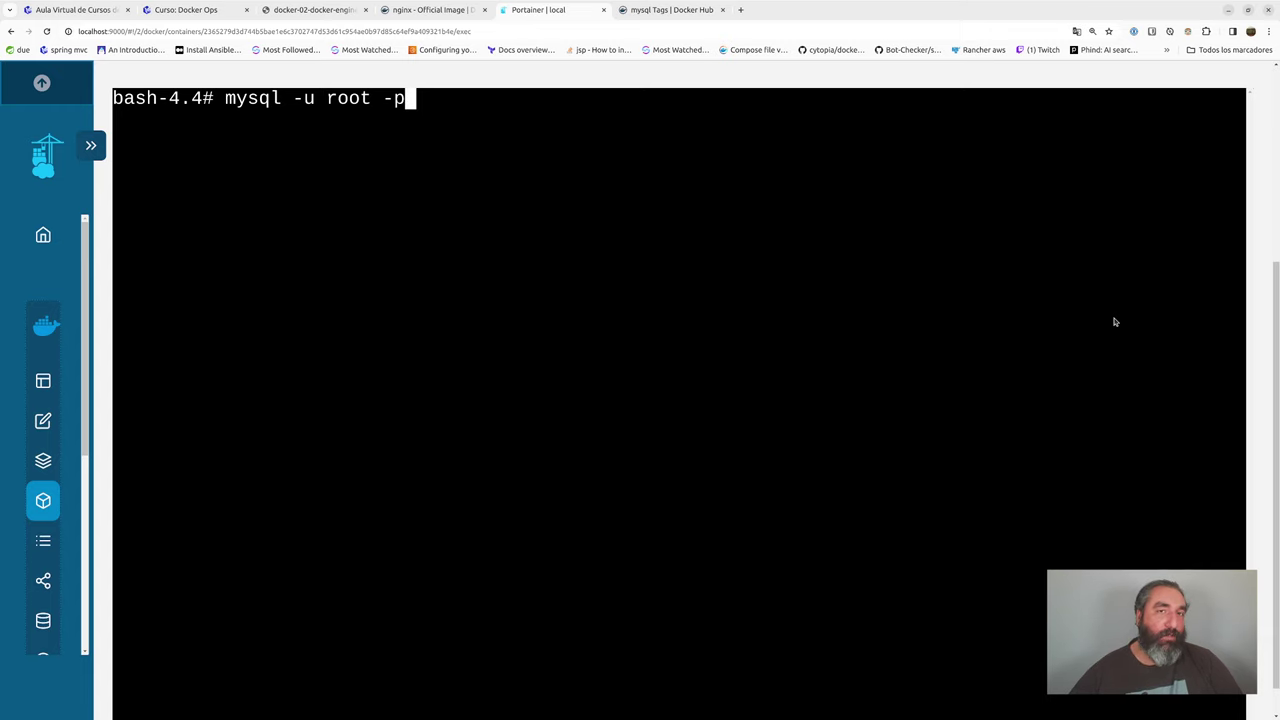
text(root)
key(Return)
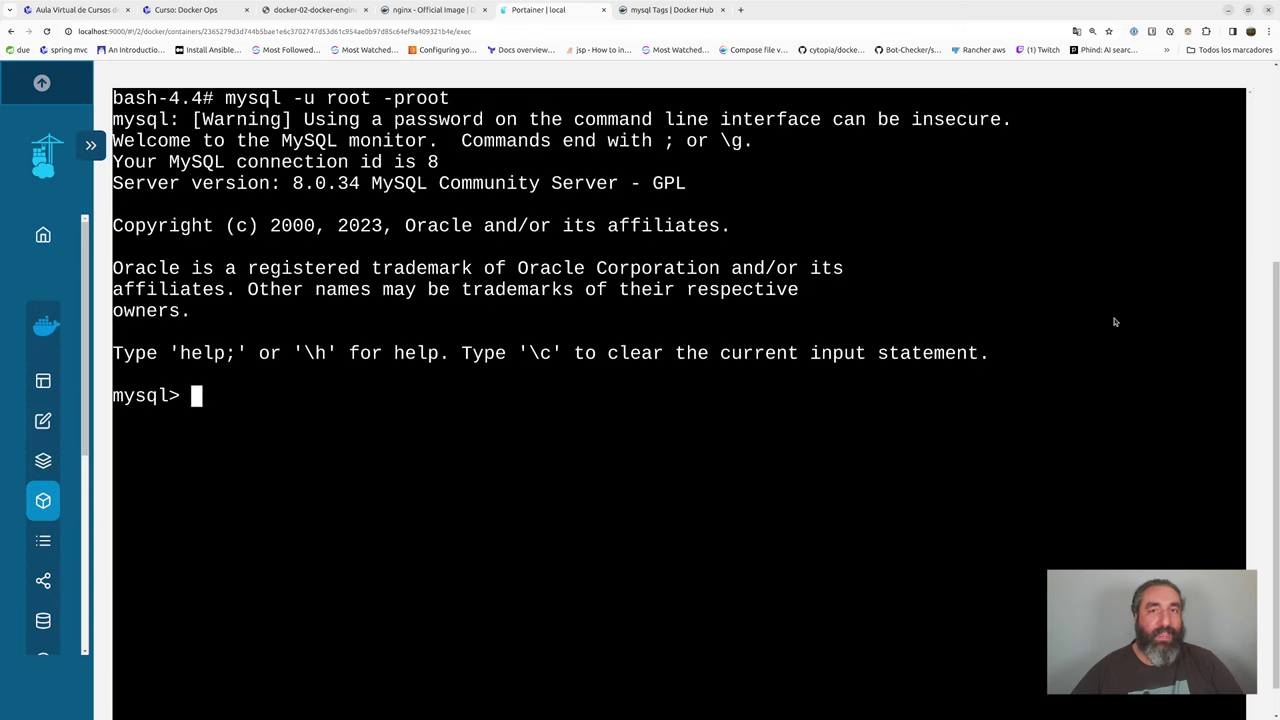
- Run show databases;, use test, and show tables; in the MySQL console
text(show )
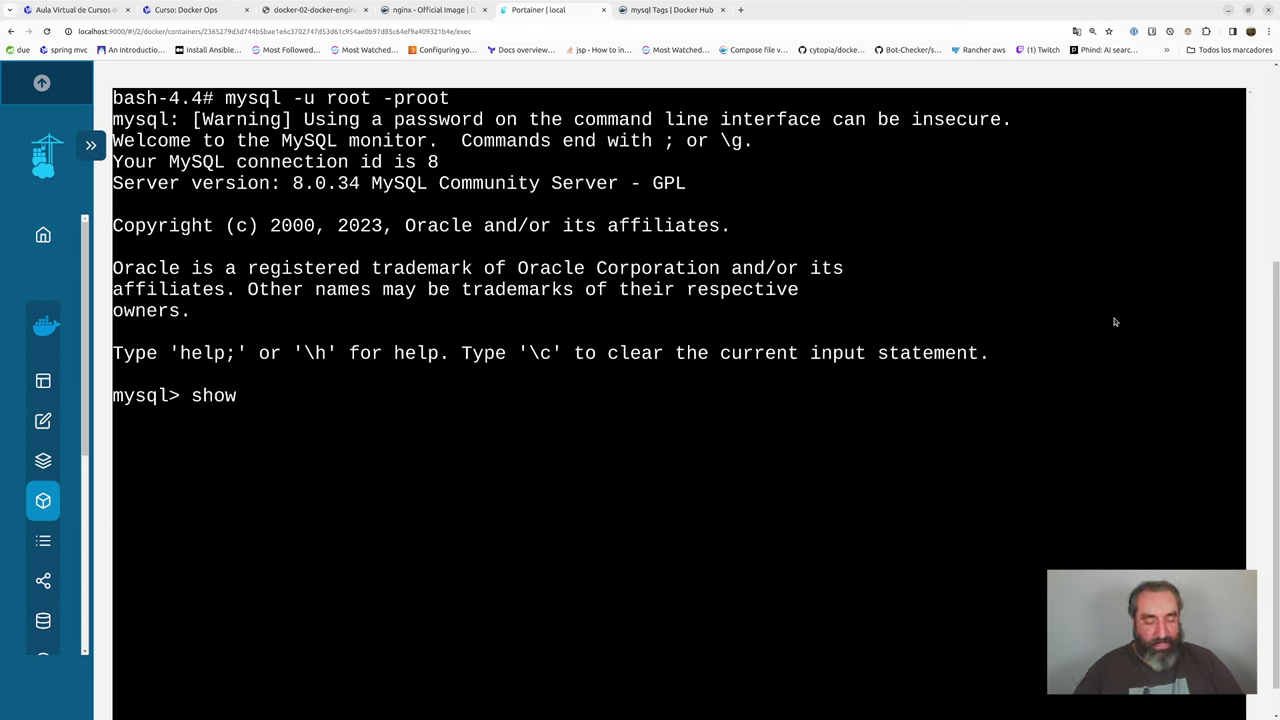
text(sataba)
key(BackSpace)
key(BackSpace)
key(BackSpace)
key(BackSpace)
key(BackSpace)
key(BackSpace)
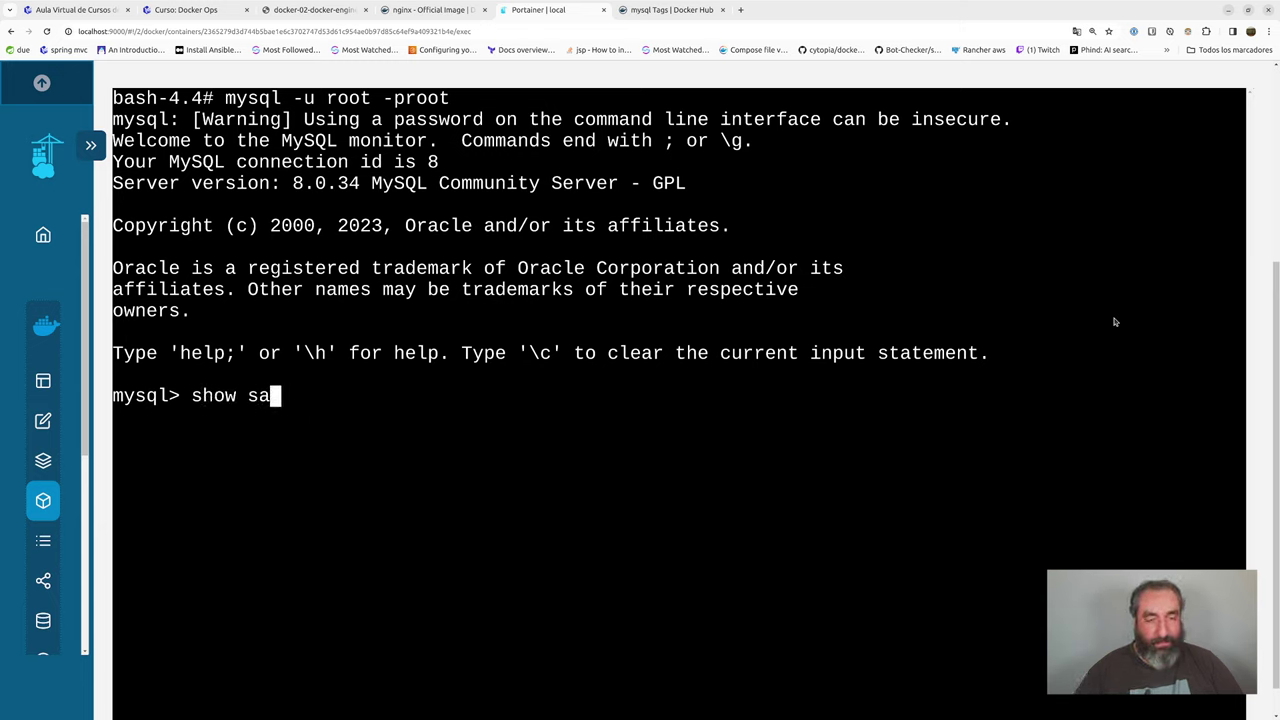
text(databases;)
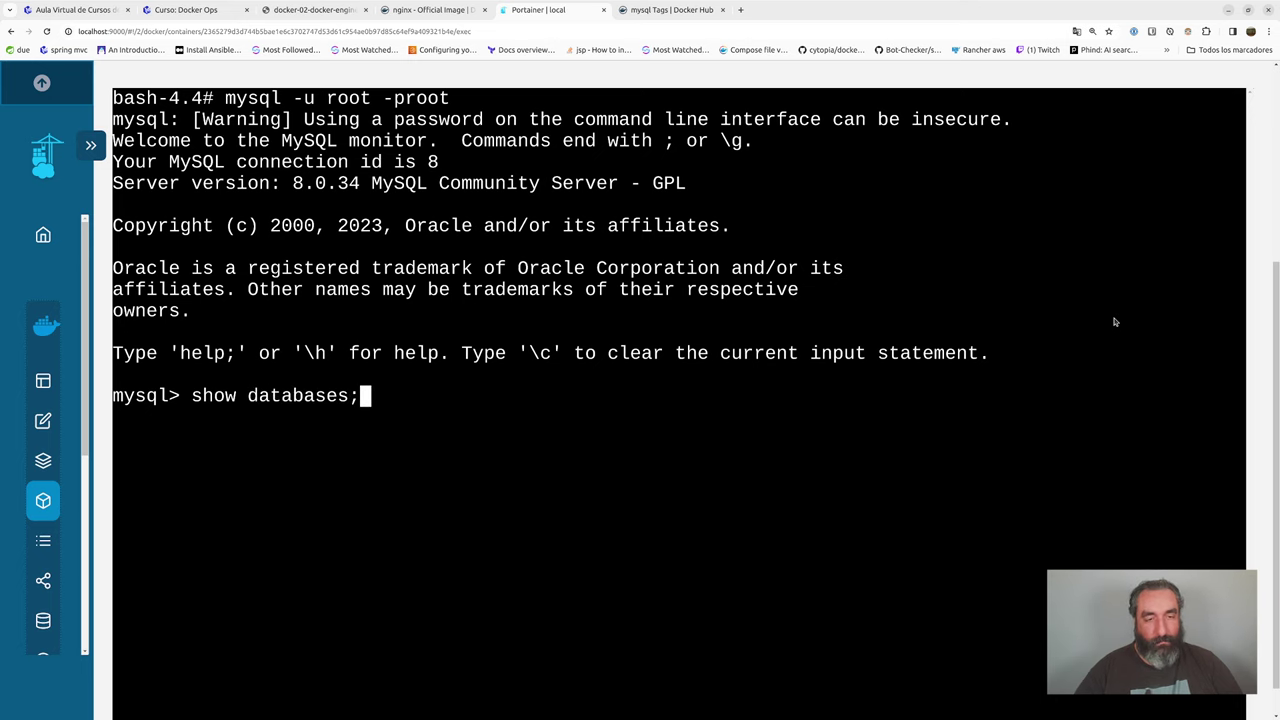
key(Return)
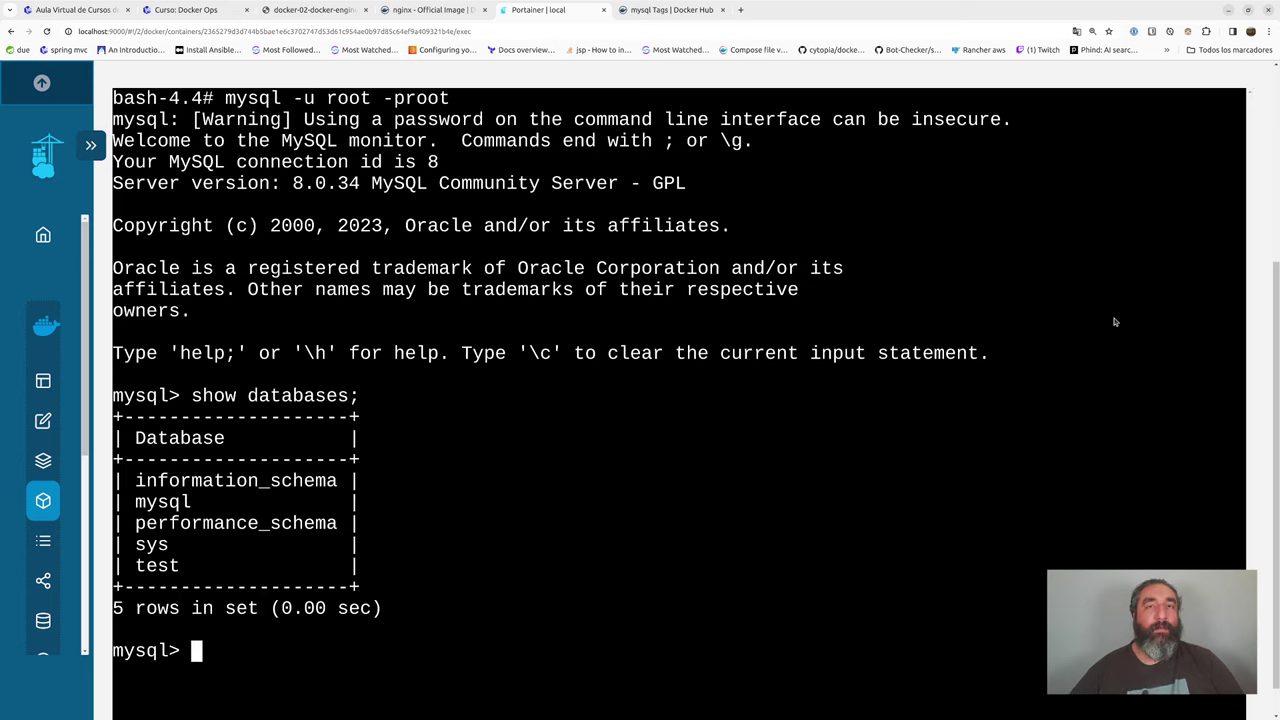
text(use test)
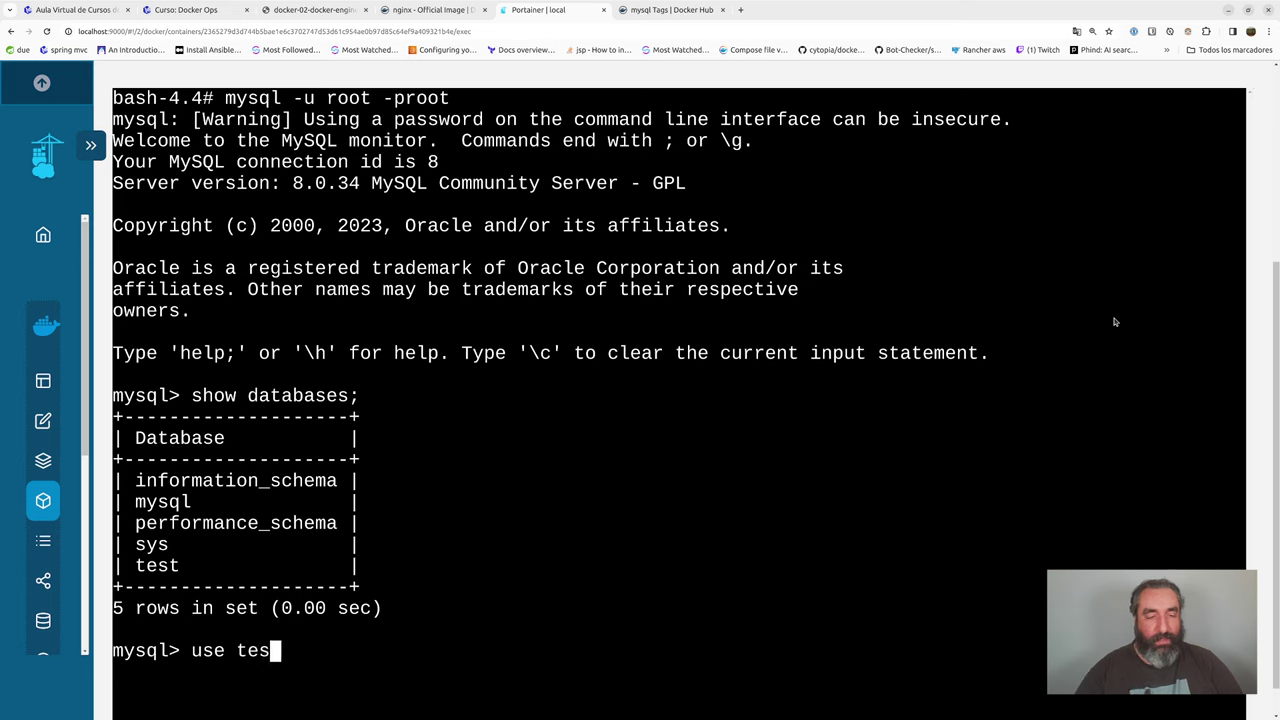
key(Return)
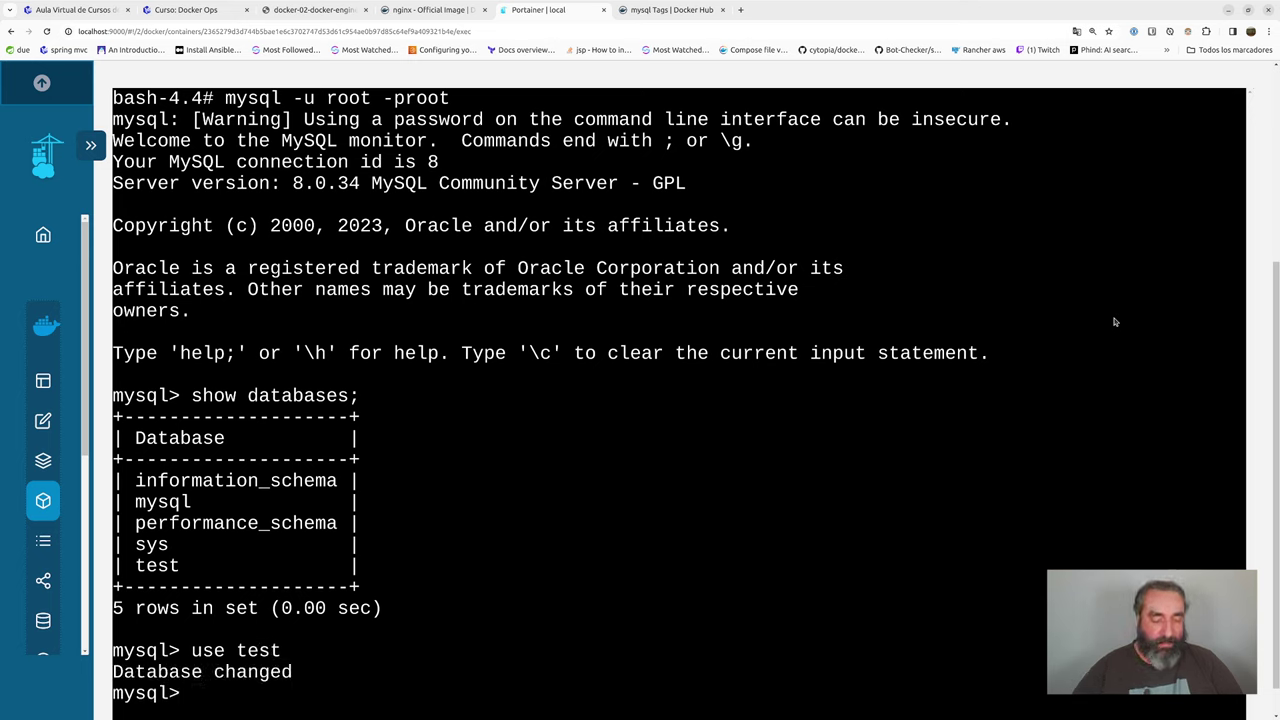
text(show tables;:)
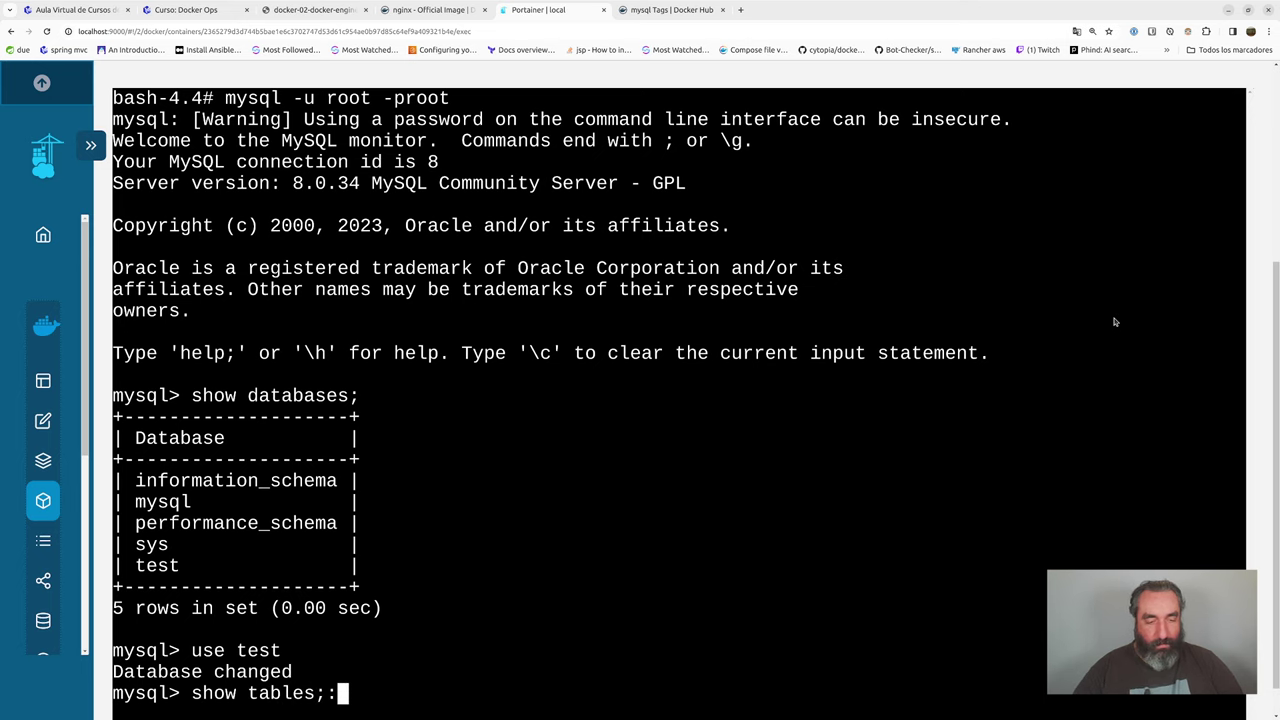
key(BackSpace)
key(Return)
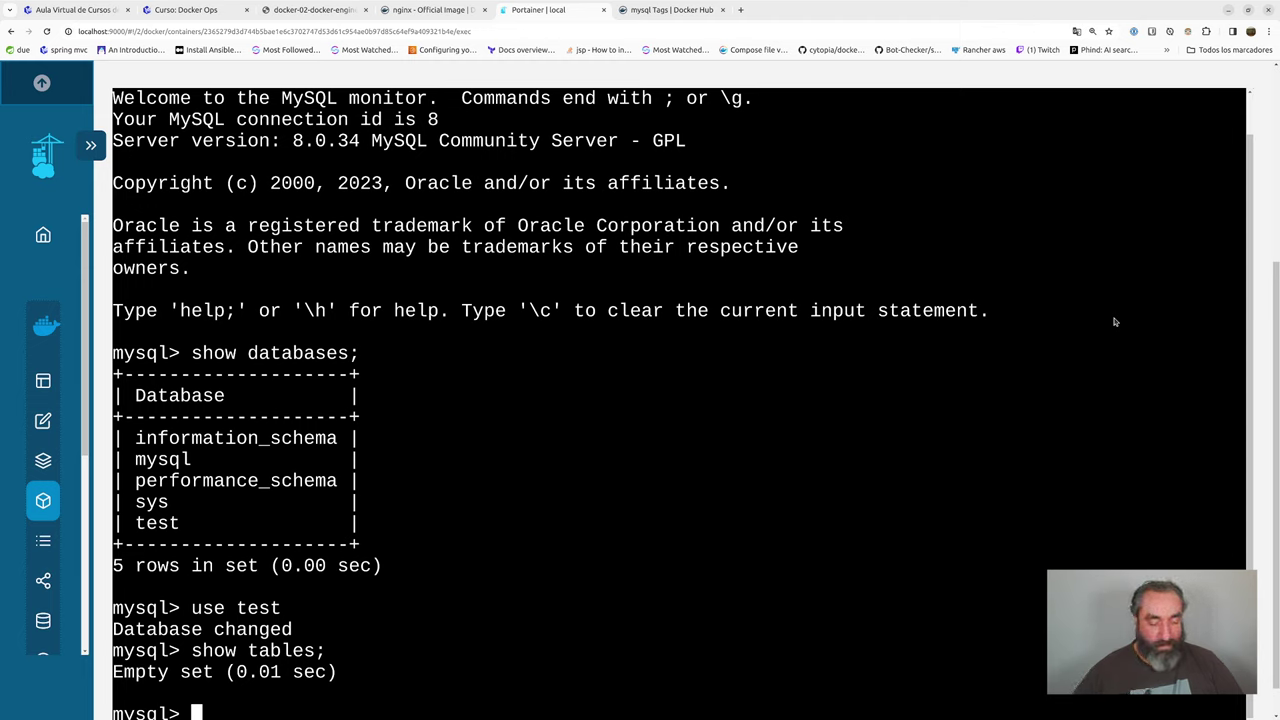
- Create database prueba and list databases again to confirm it exists
text(create database)
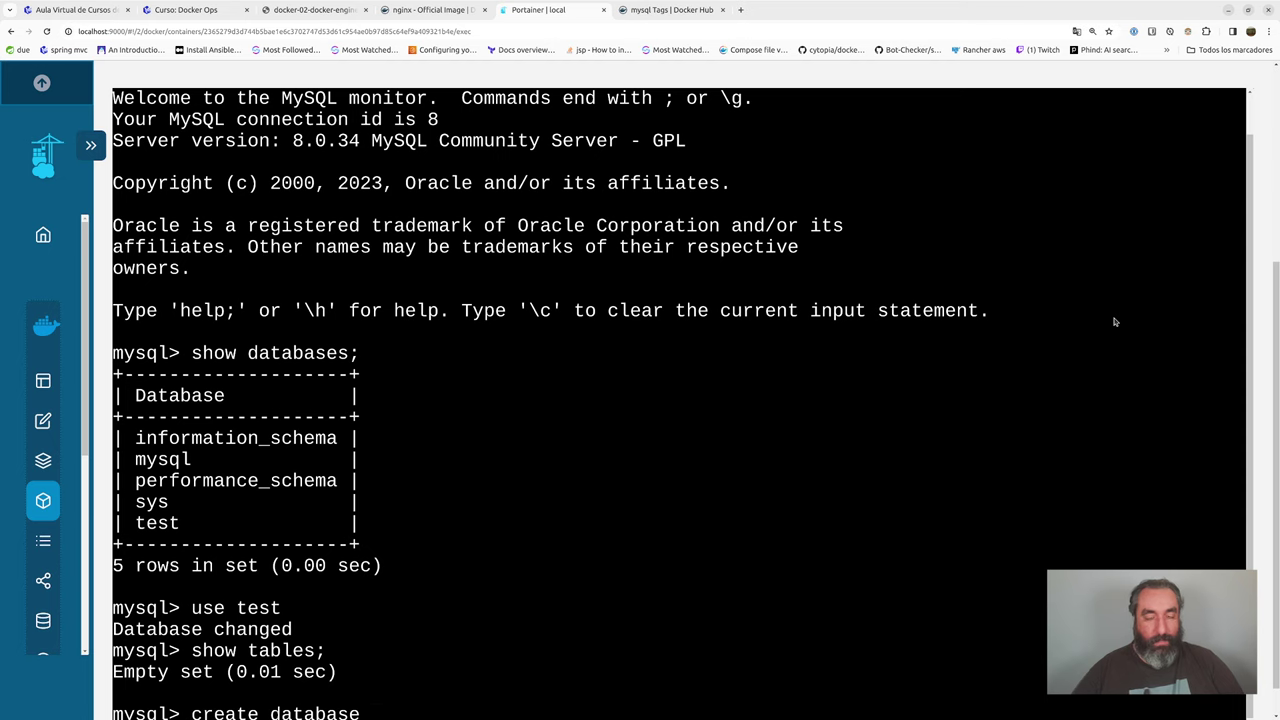
text( prueba)
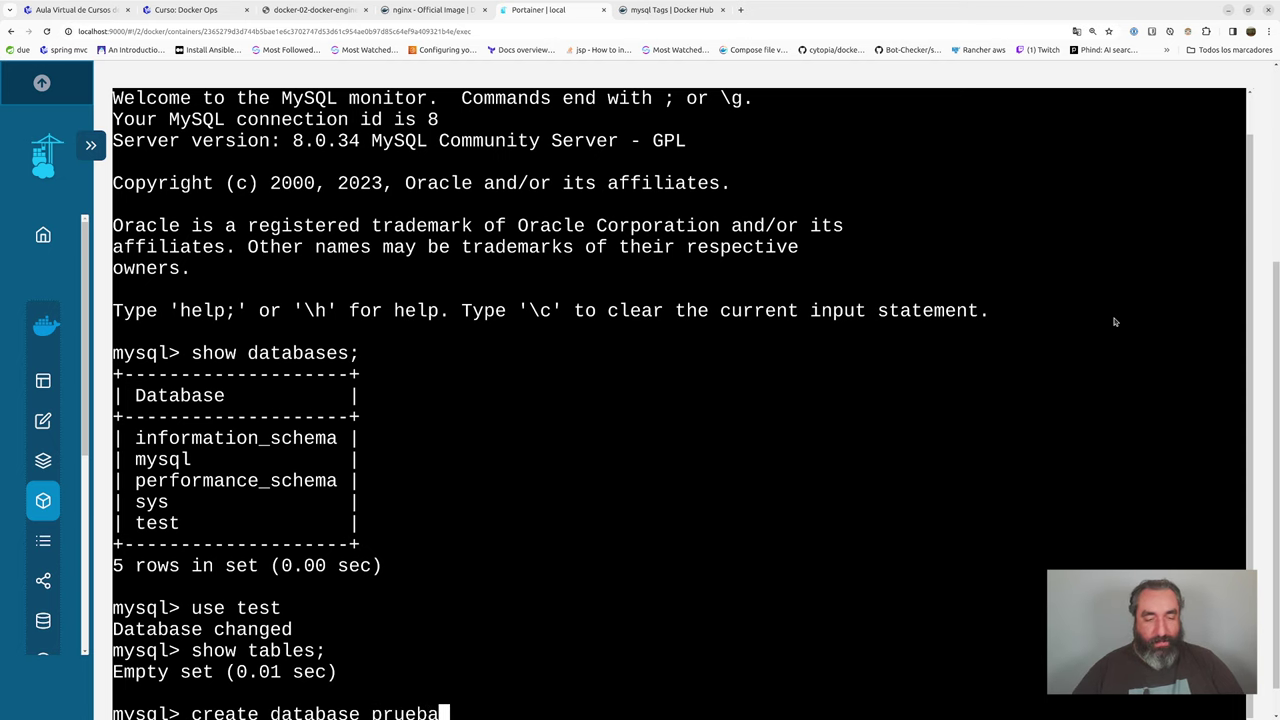
text(;)
key(Return)
key(Up)
key(Up)
key(Up)
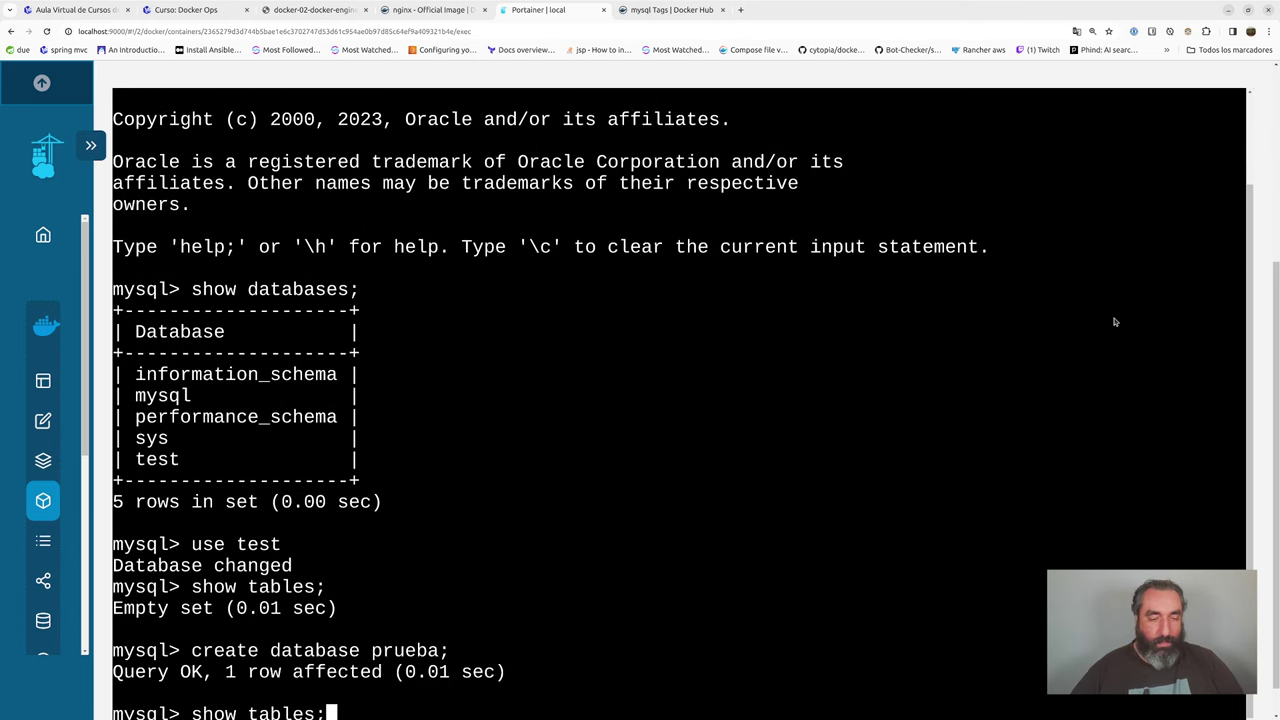
key(Up)
key(Return)
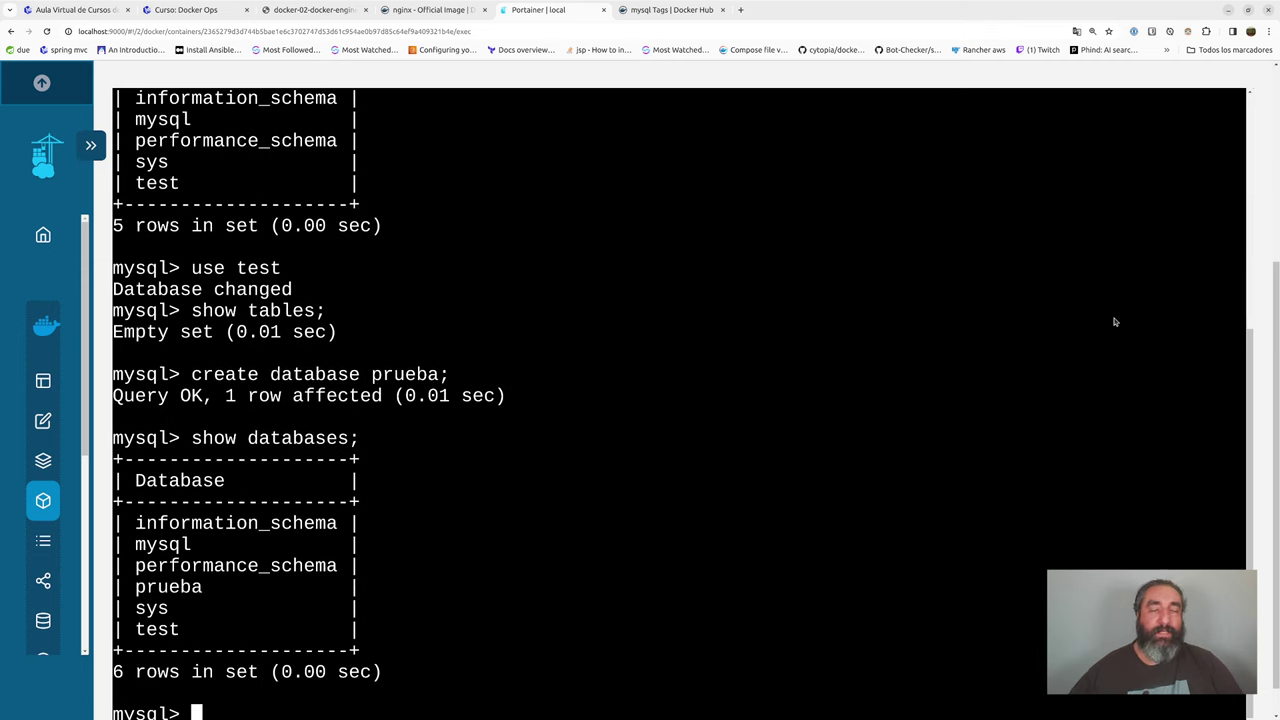
scroll(1272, 200, up, 3)
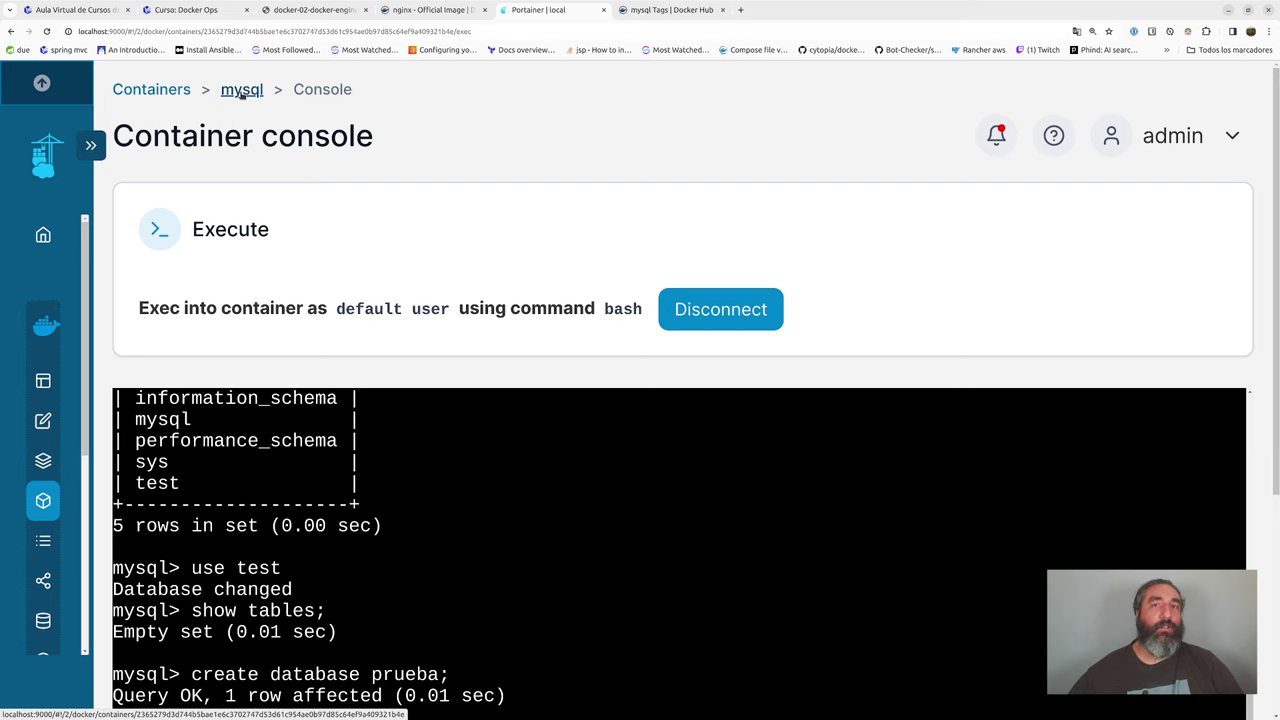
- Duplicate/Edit the mysql container and change its image to mysql:8.0.35
click(241, 90)
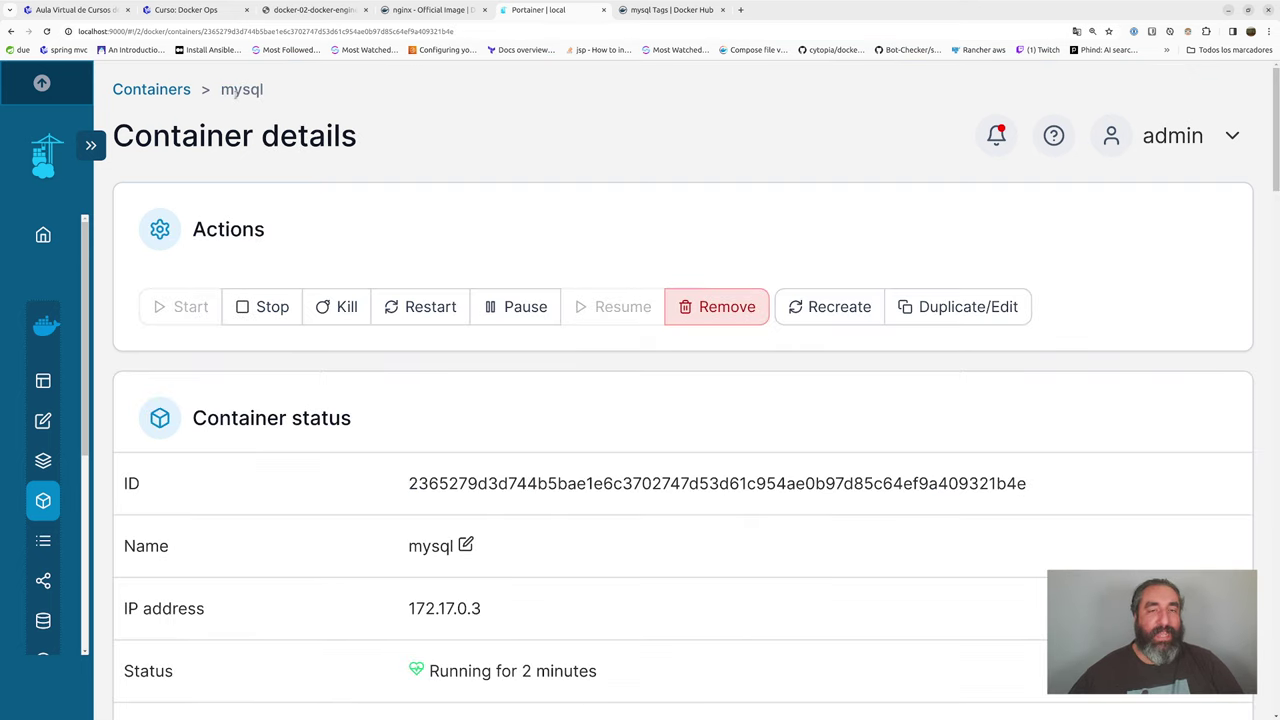
click(963, 309)
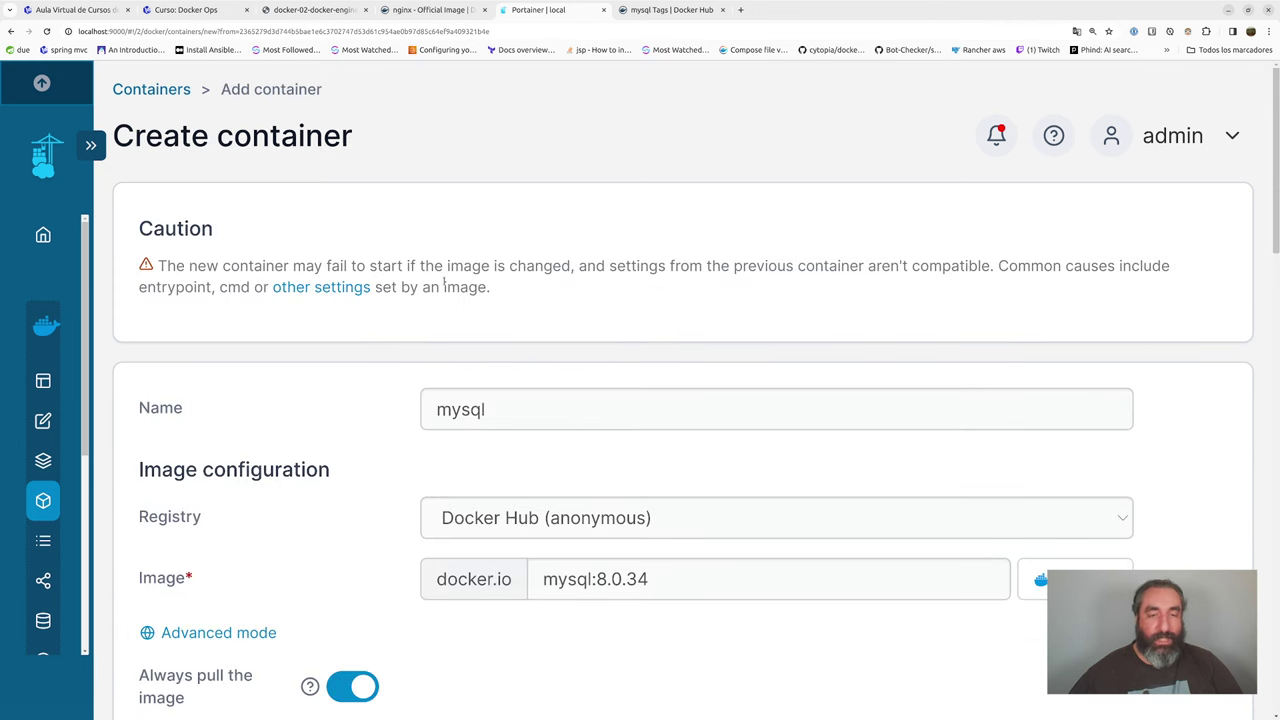
scroll(443, 285, down, 3)
scroll(443, 285, down, 1)
click(658, 281)
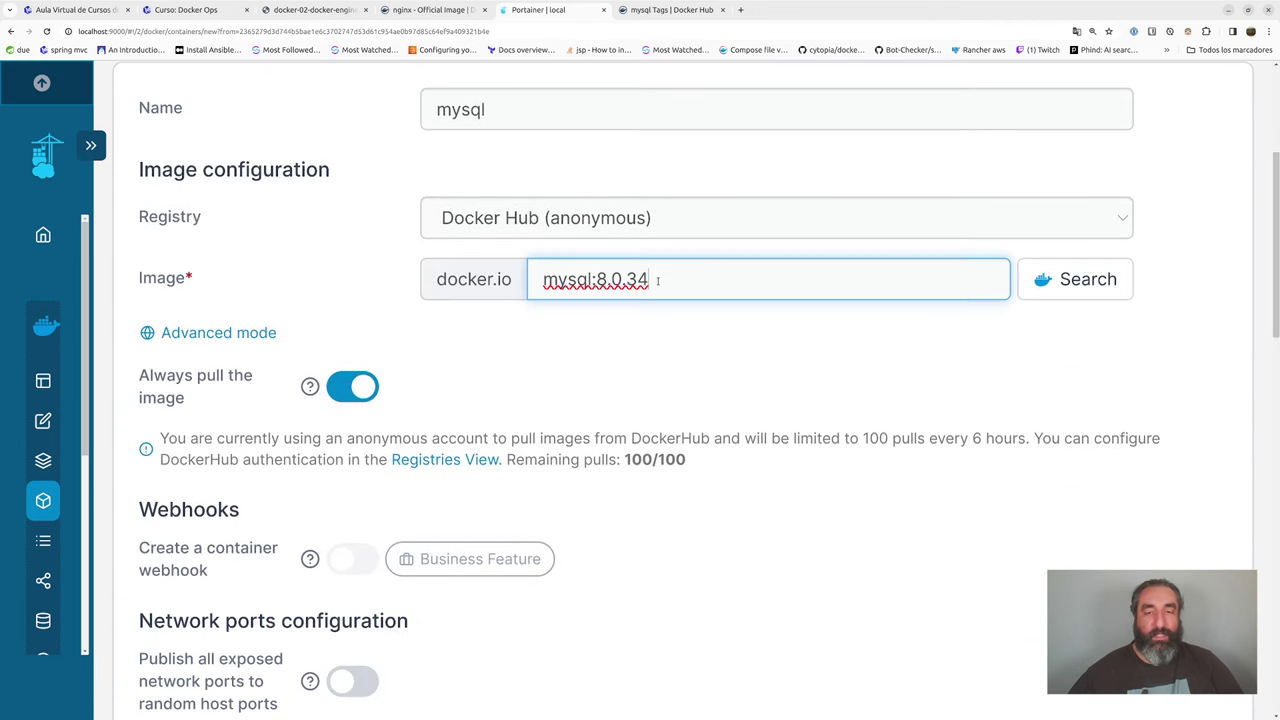
key(BackSpace)
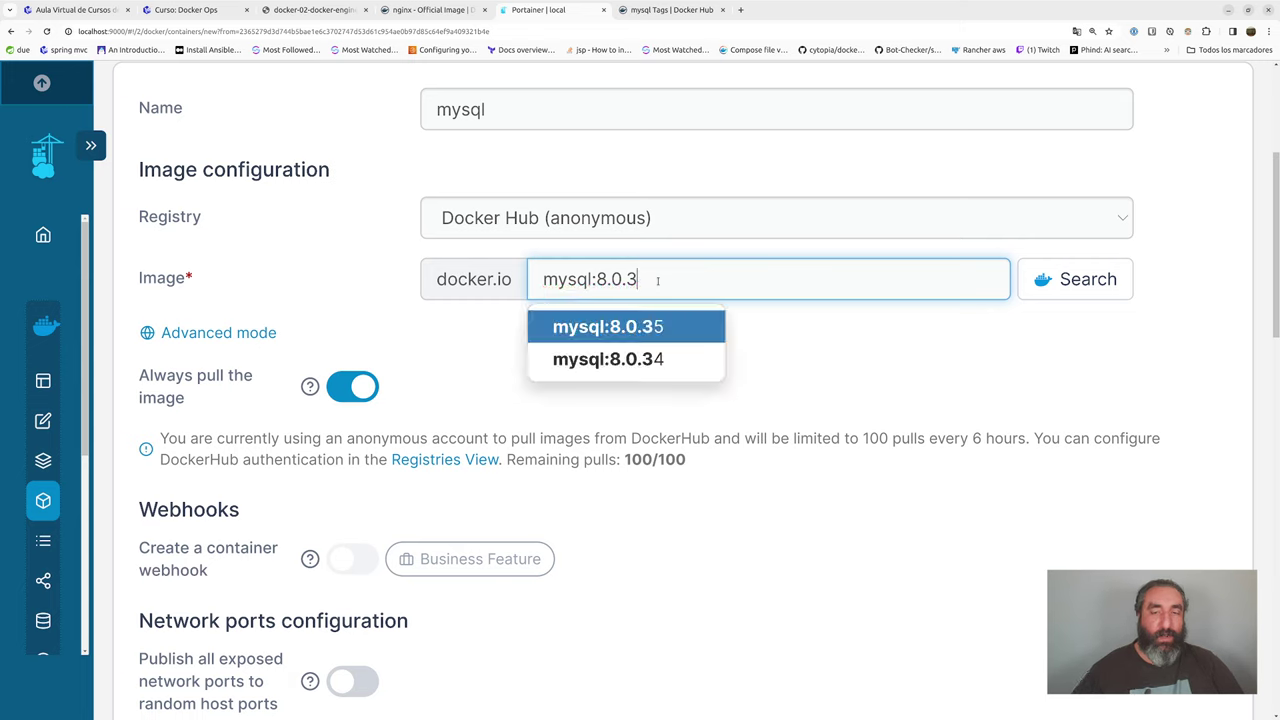
text(5)
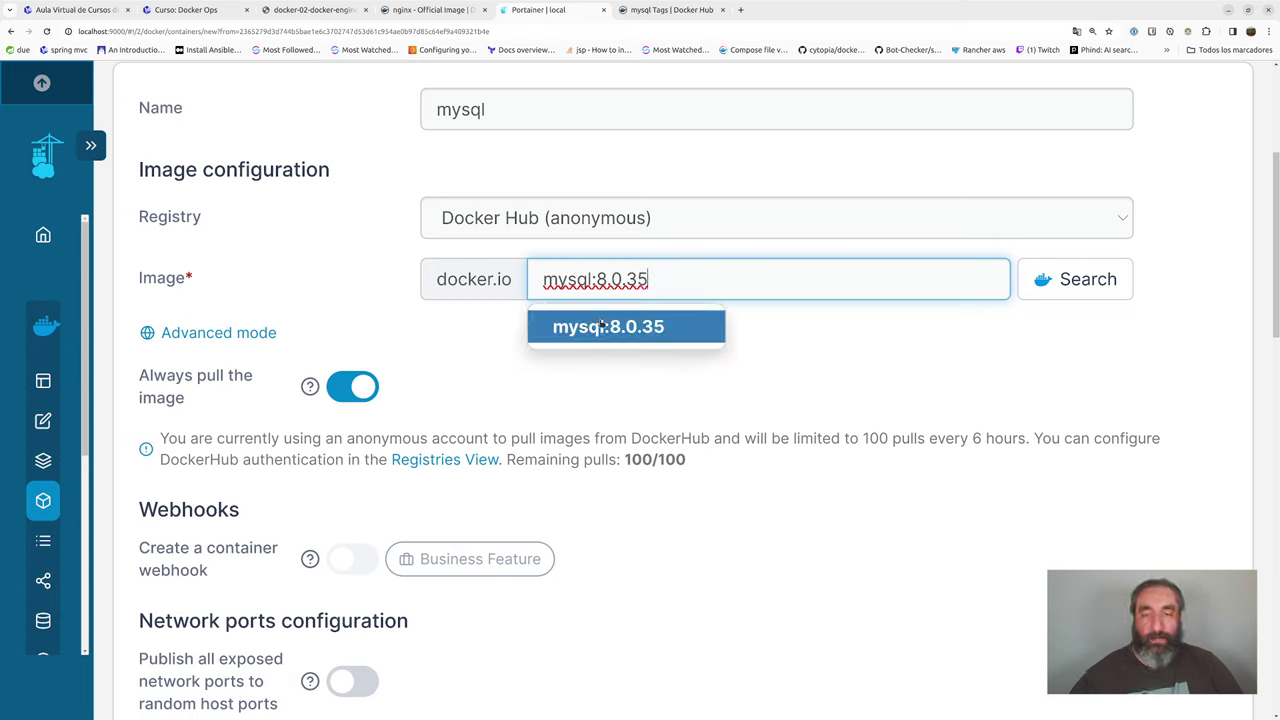
click(602, 326)
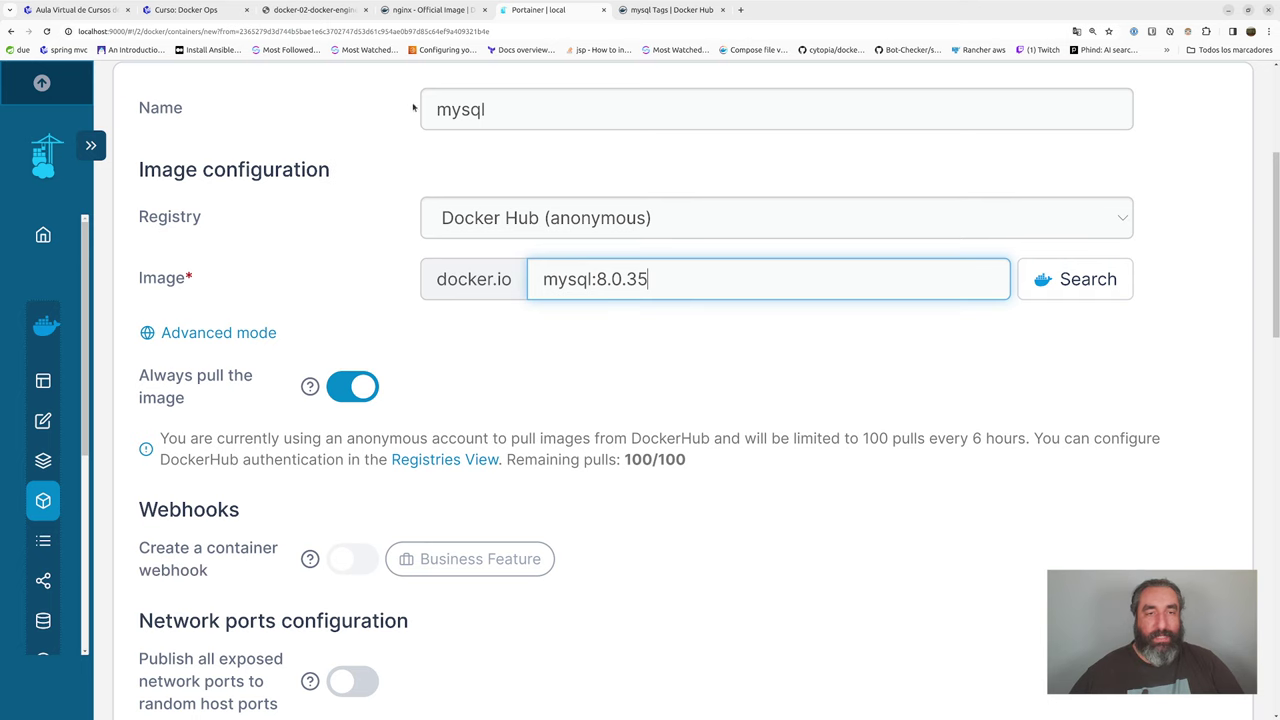
drag(464, 116, 497, 113)
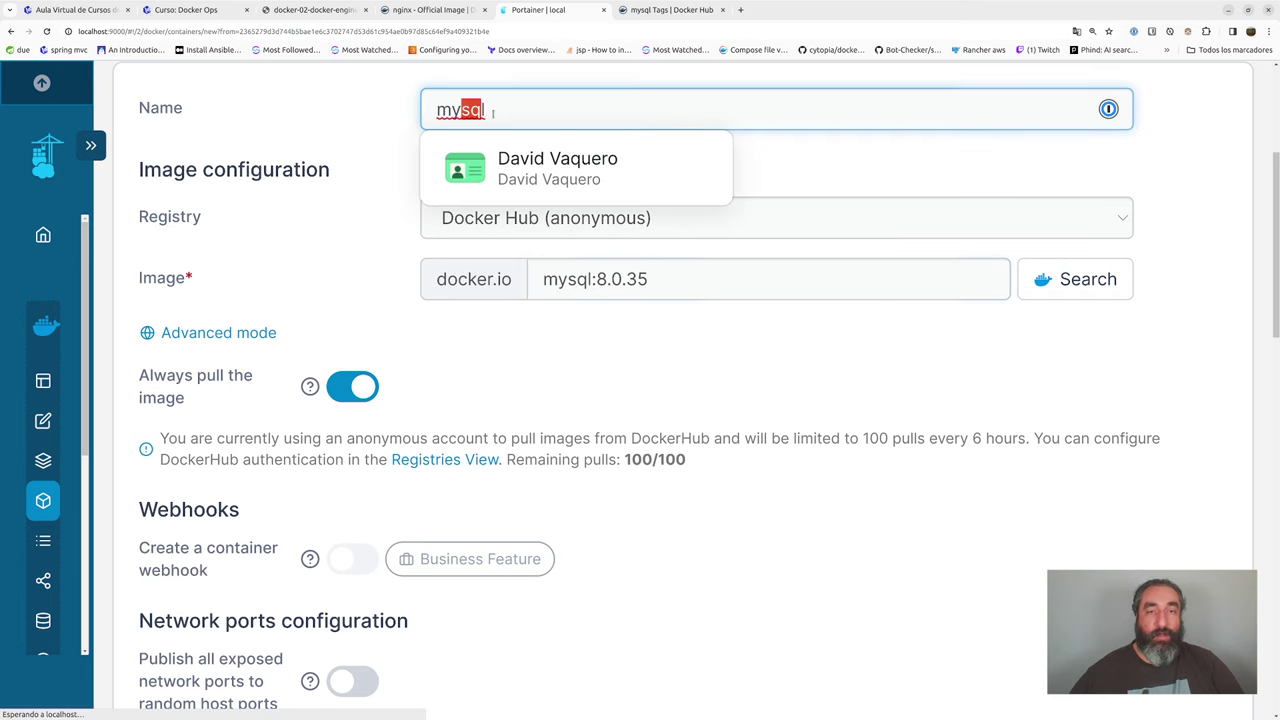
triple_click(557, 290)
- Review the Volumes and Env settings, then deploy the edited mysql container
scroll(474, 343, down, 3)
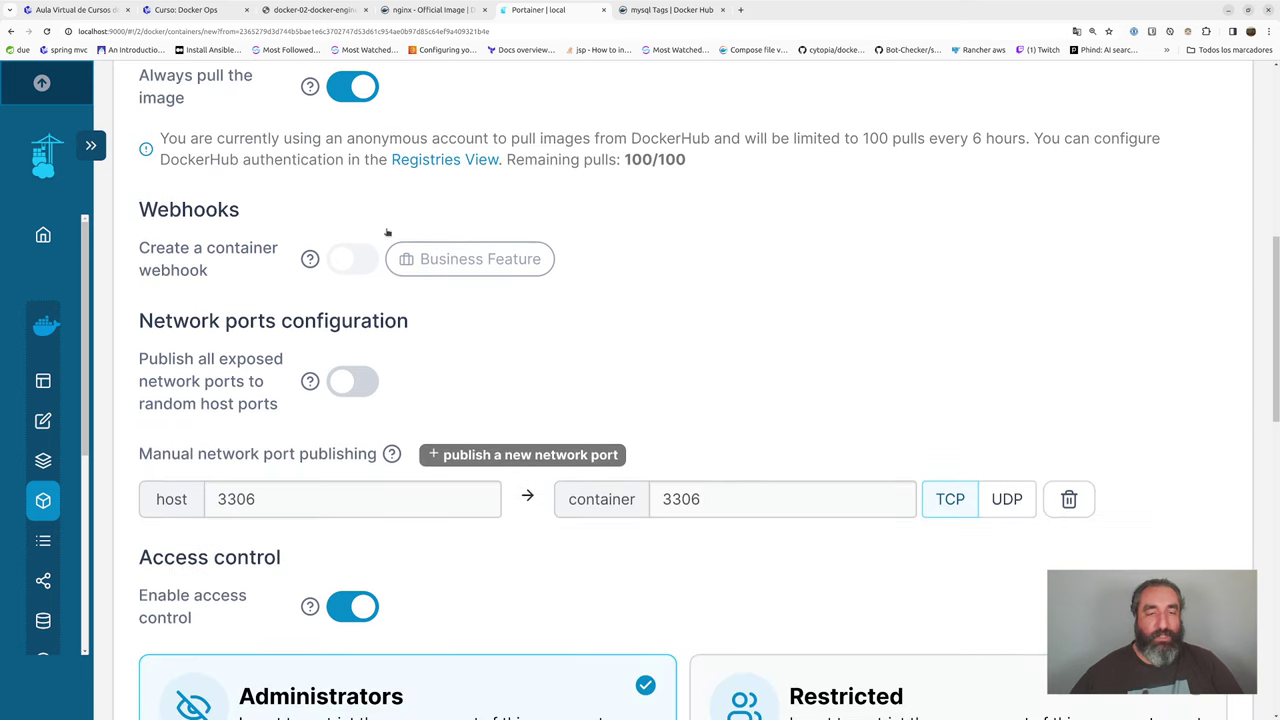
scroll(445, 221, down, 1)
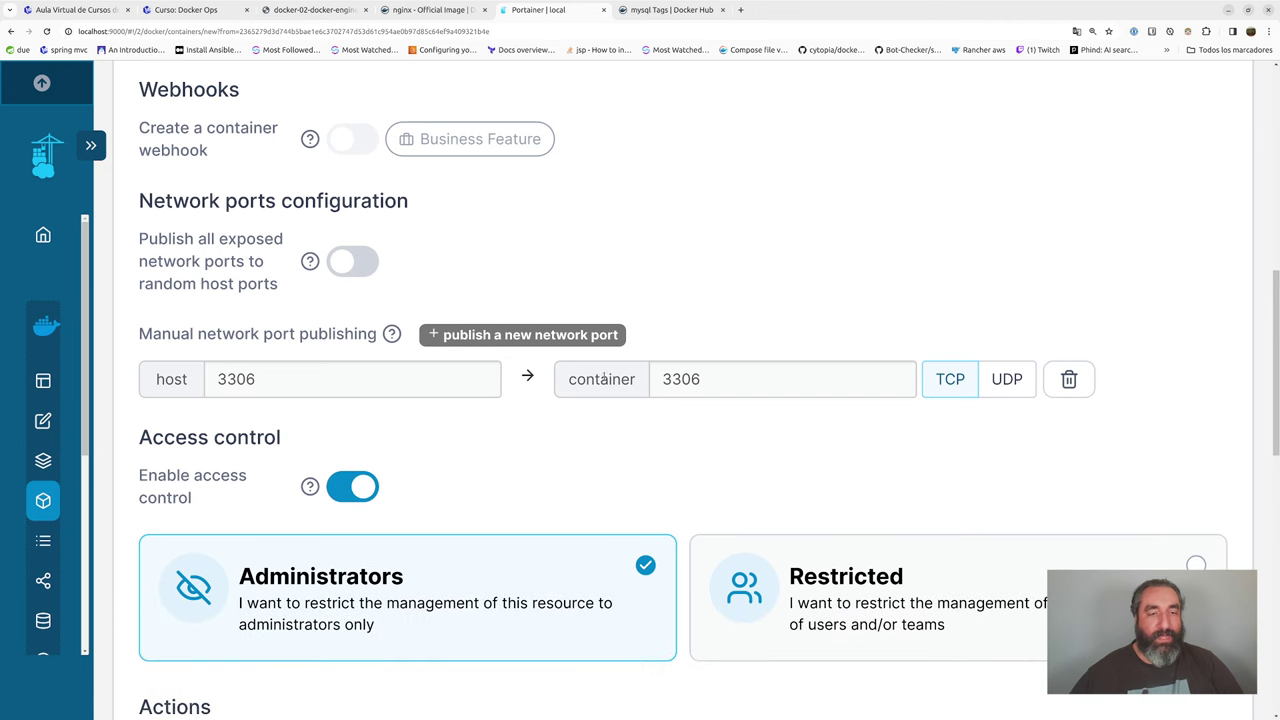
scroll(578, 424, down, 9)
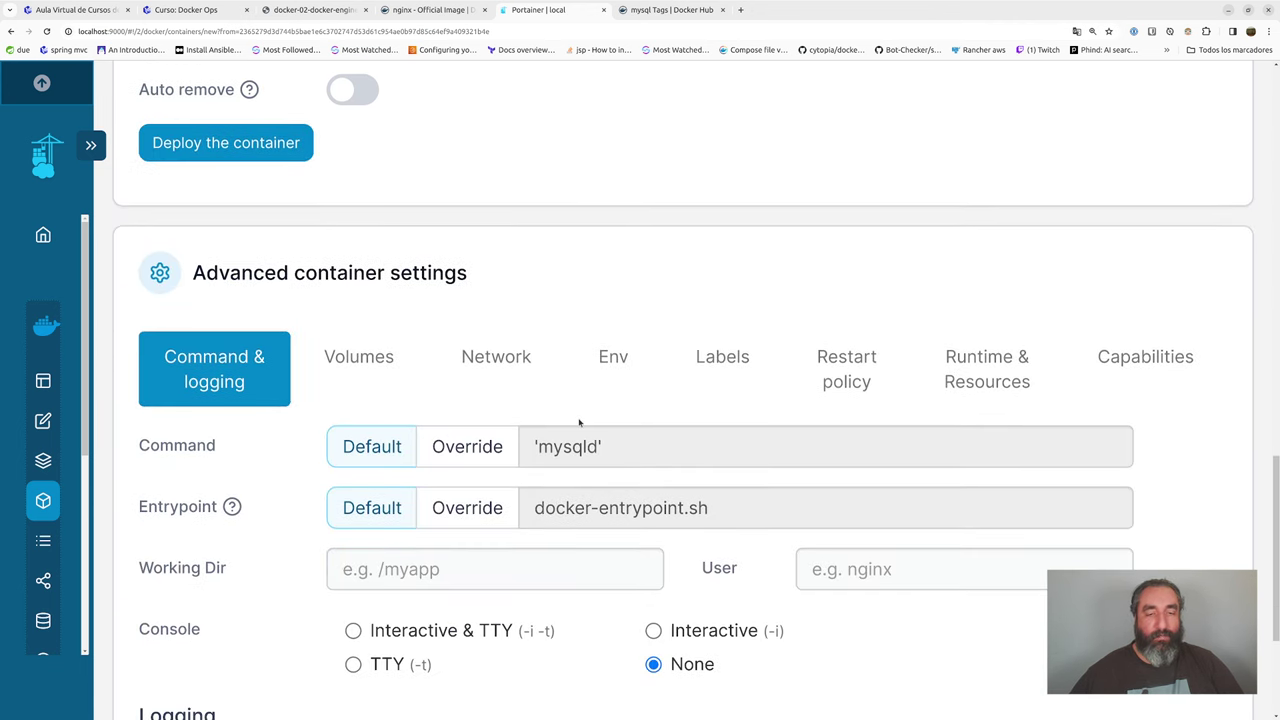
click(422, 122)
scroll(420, 149, up, 3)
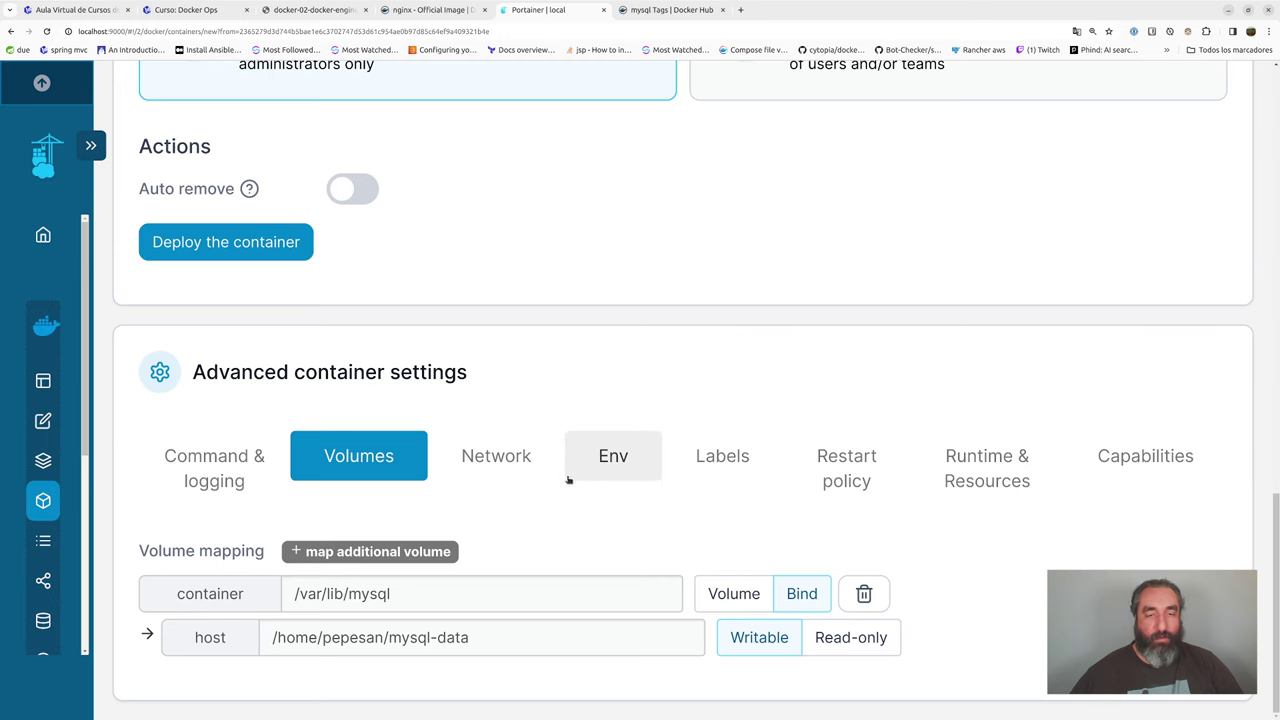
scroll(545, 360, up, 2)
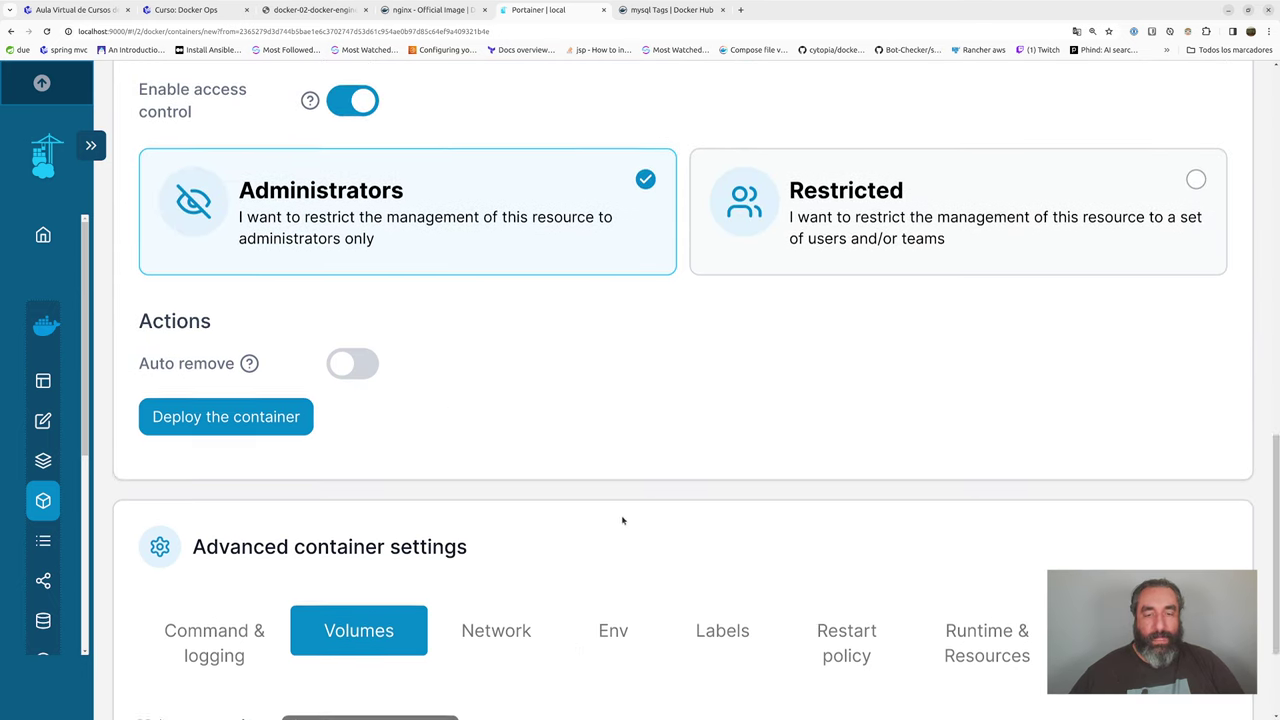
scroll(620, 449, down, 2)
click(631, 437)
scroll(631, 437, down, 6)
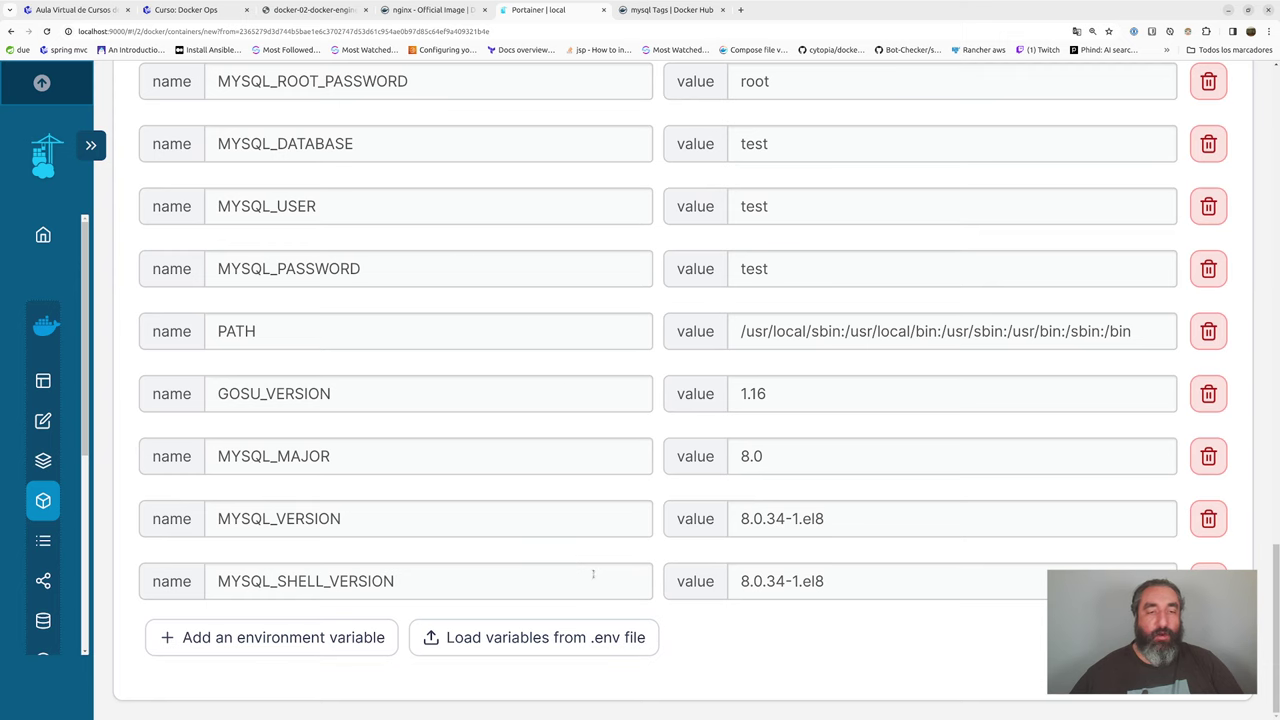
scroll(582, 556, up, 9)
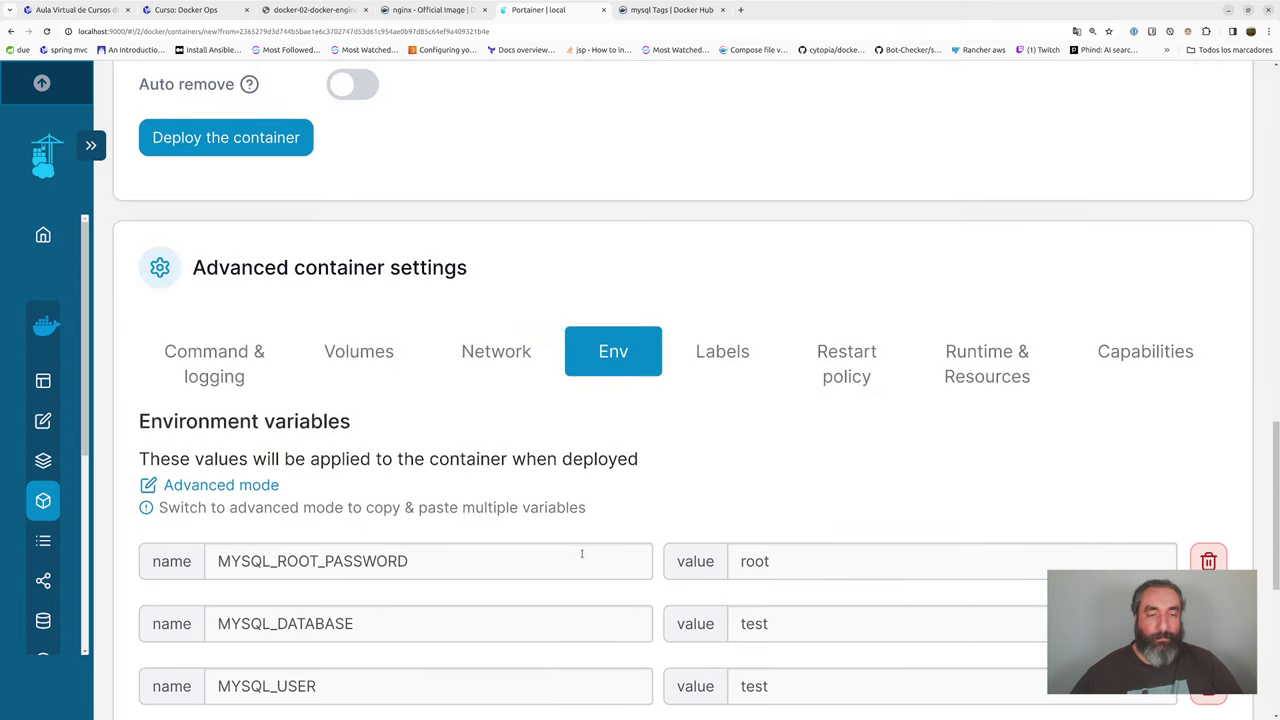
scroll(580, 551, down, 1)
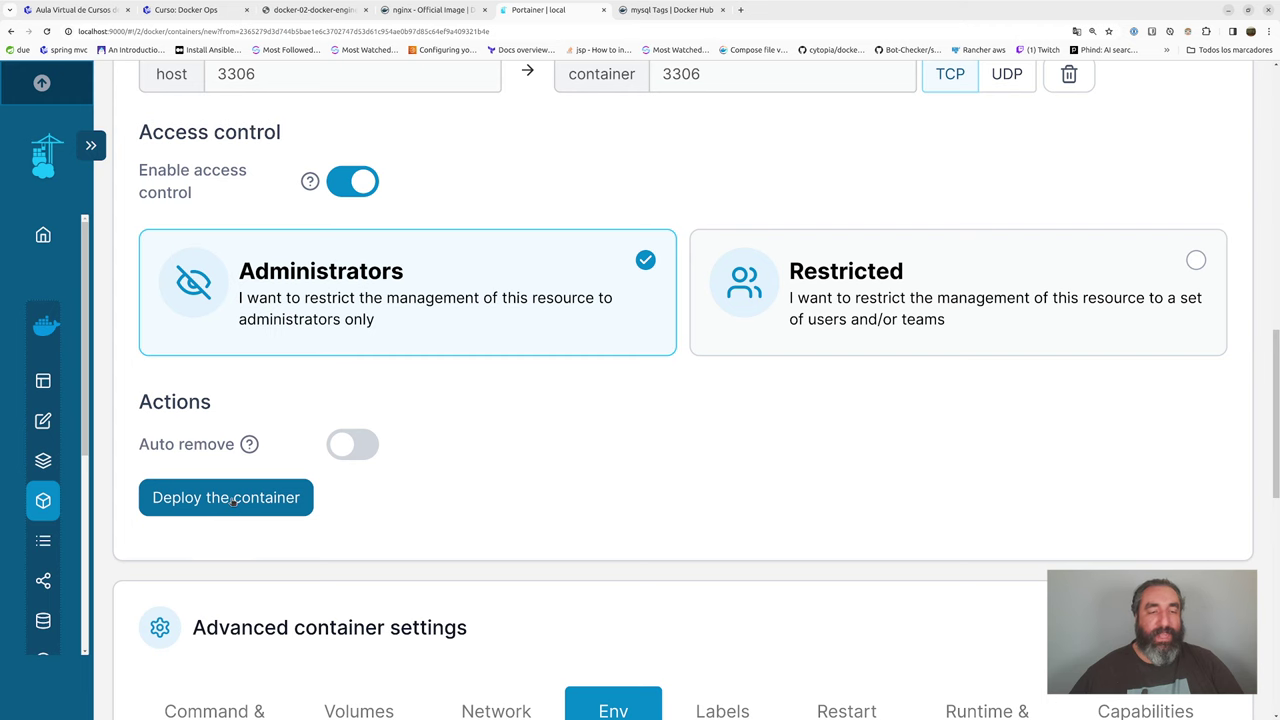
click(231, 500)
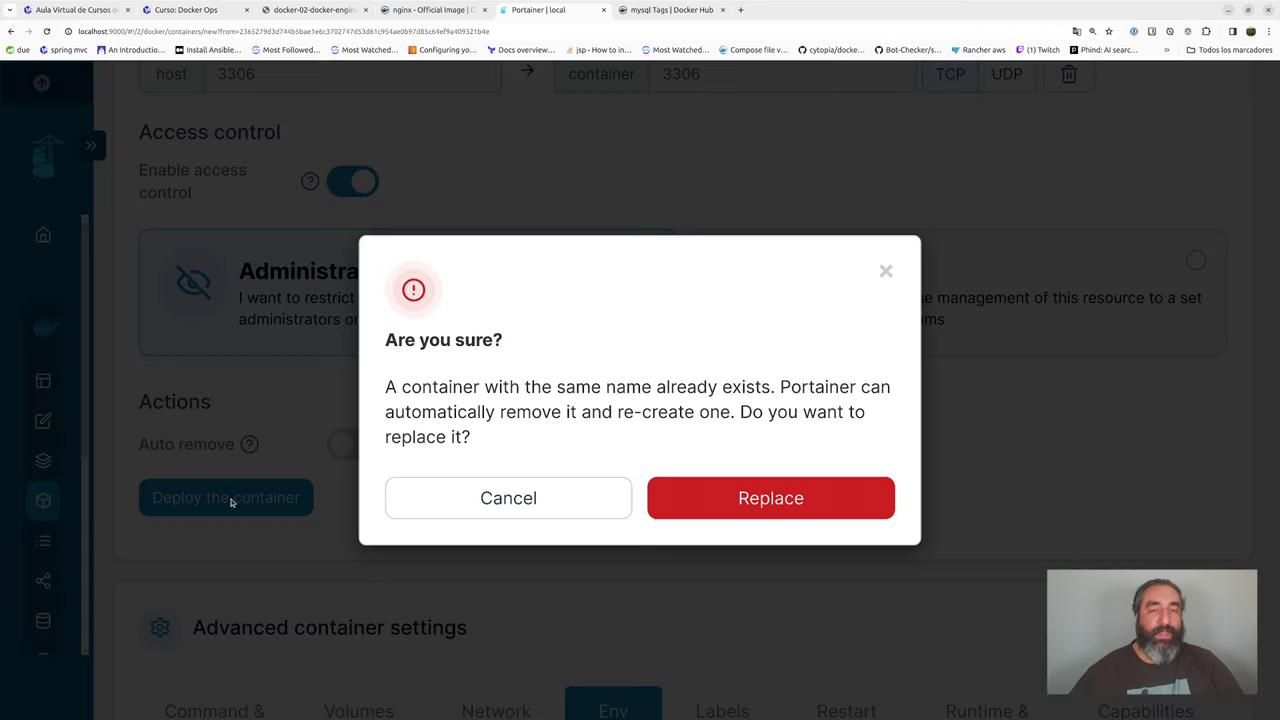
- Confirm replacing the old mysql container and check its new mysql:8.0.35 image tag
click(738, 498)
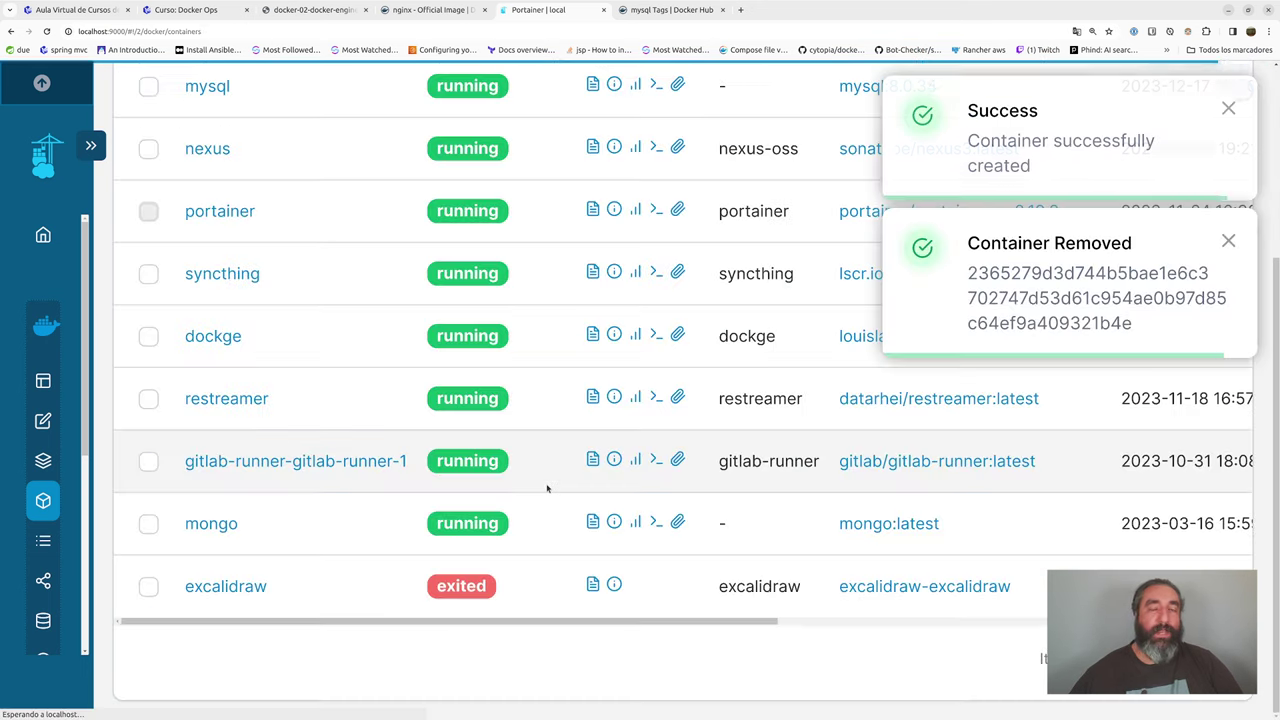
scroll(543, 487, up, 5)
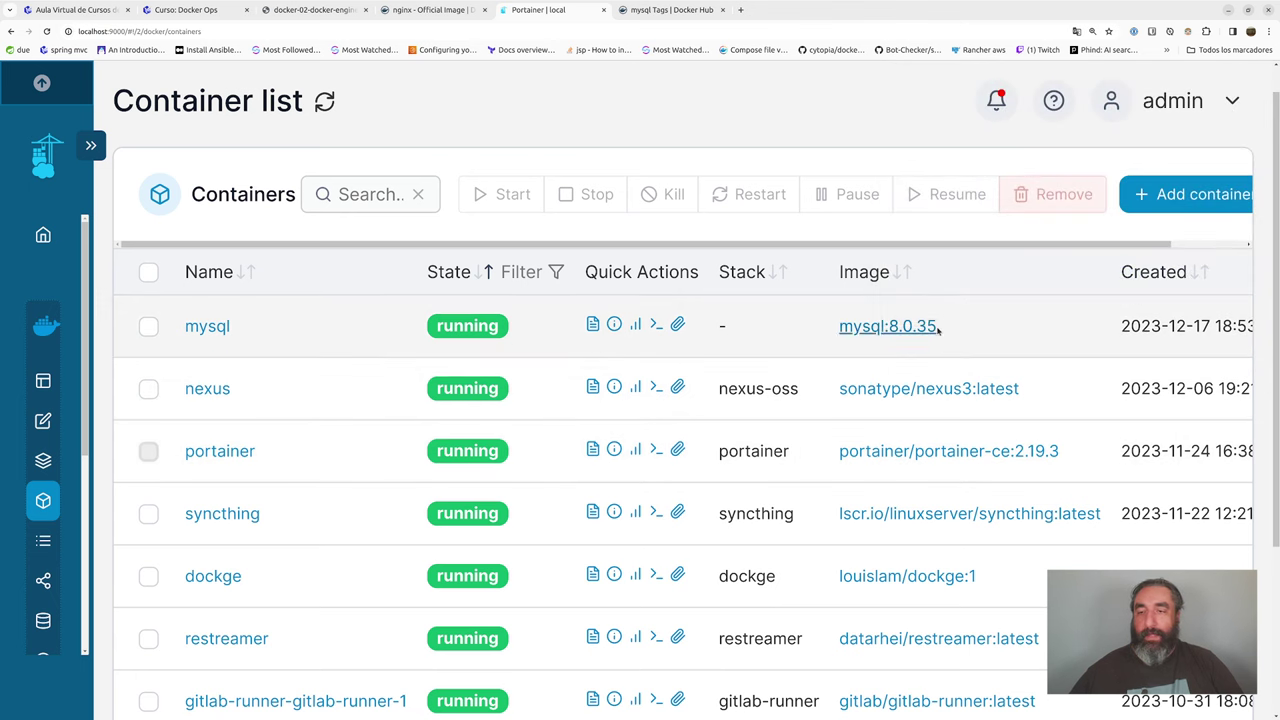
drag(938, 326, 837, 326)
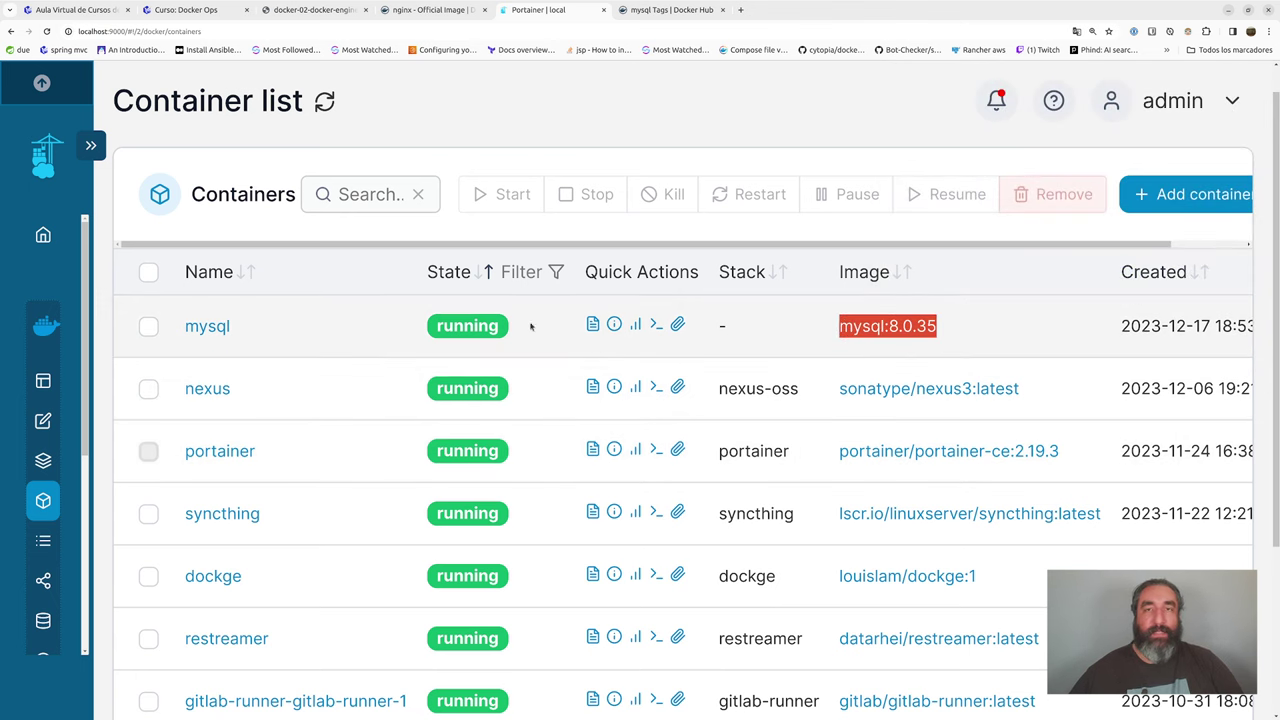
- Open the mysql container's details and go to its Console page
click(207, 327)
scroll(419, 406, down, 3)
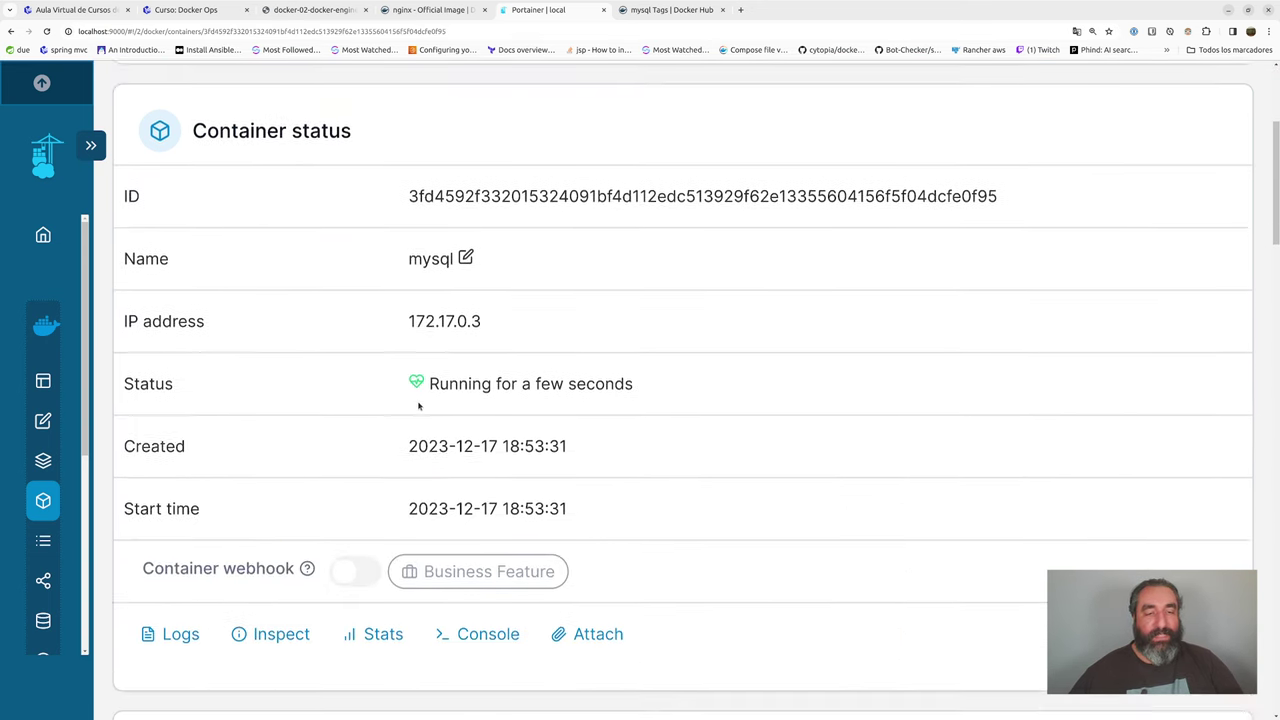
scroll(419, 406, down, 1)
click(471, 560)
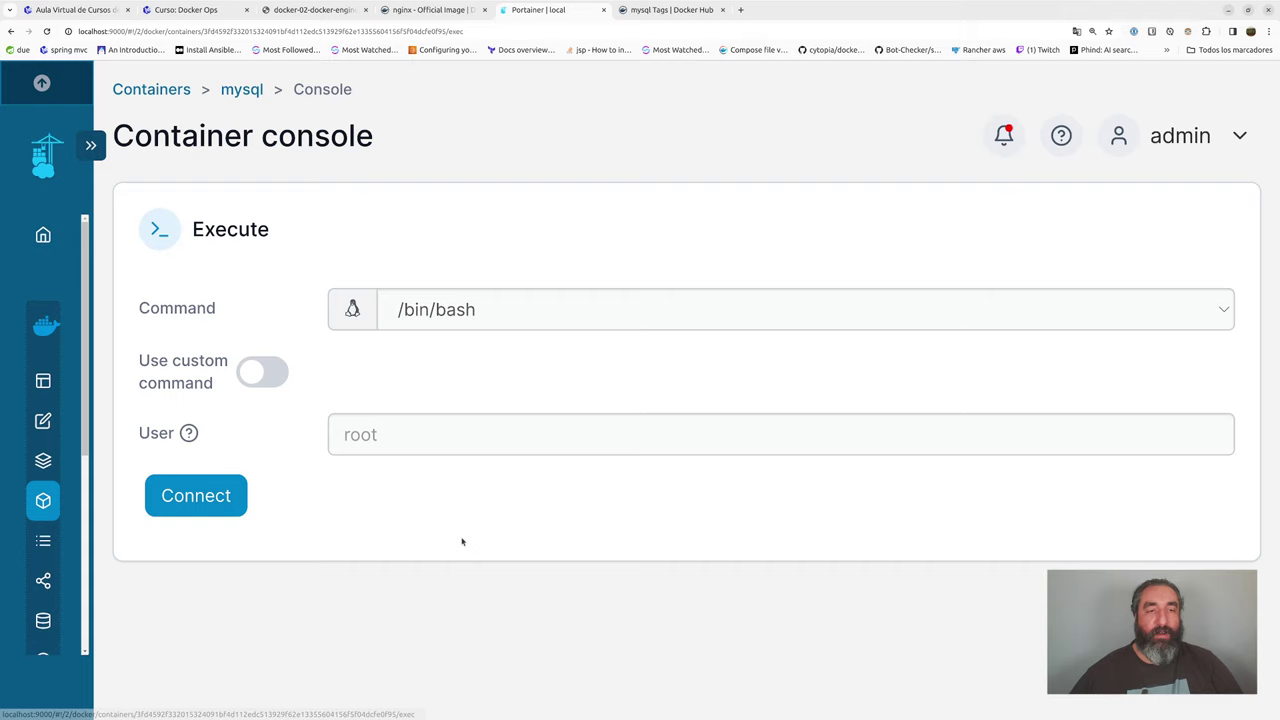
- Start a /bin/bash session and log in to MySQL as root
click(196, 496)
scroll(1256, 282, down, 3)
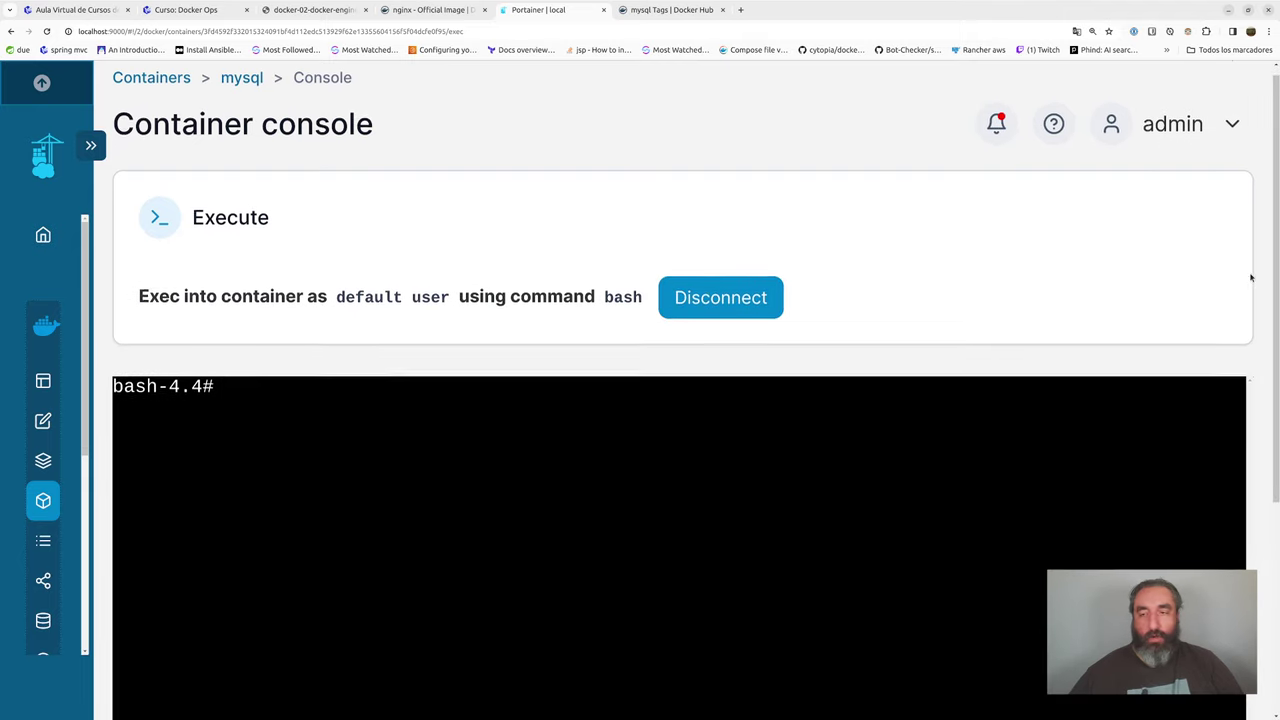
scroll(1256, 282, down, 1)
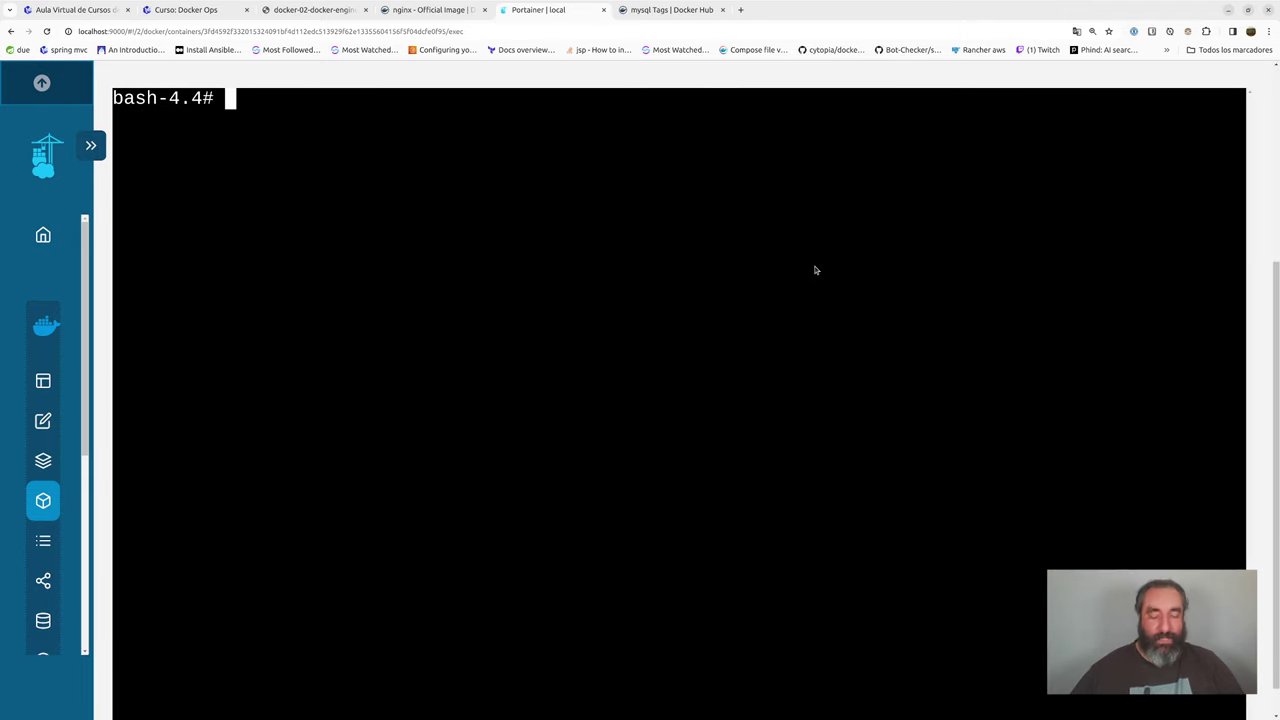
text(mysql -u root )
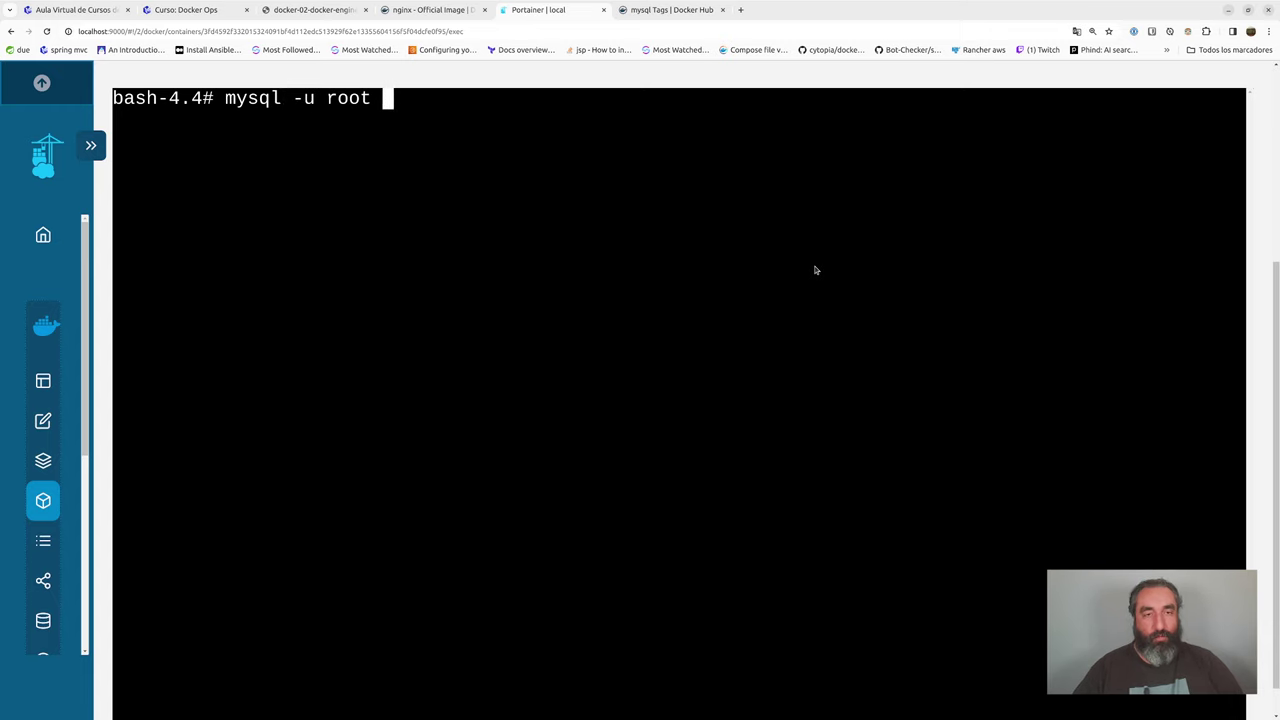
text(-proot)
key(Return)
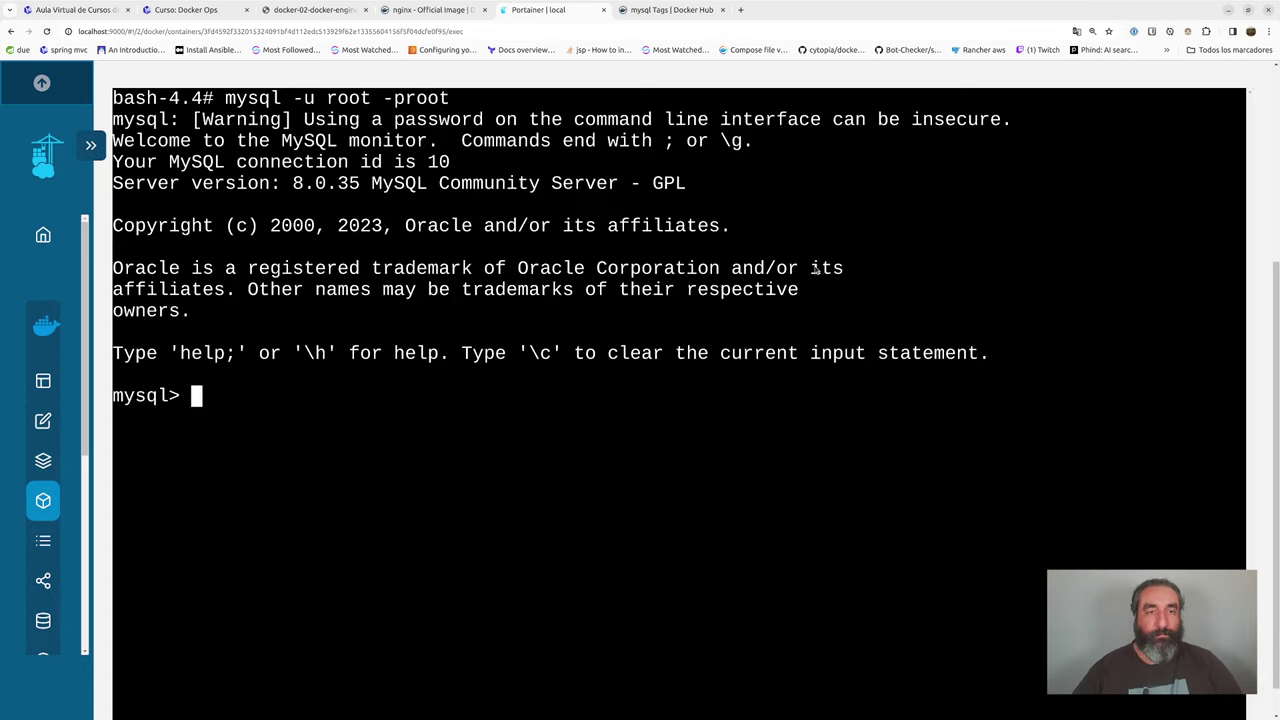
- Run show databases; to confirm prueba and test still exist, then exit MySQL
text(shotr)
key(BackSpace)
key(BackSpace)
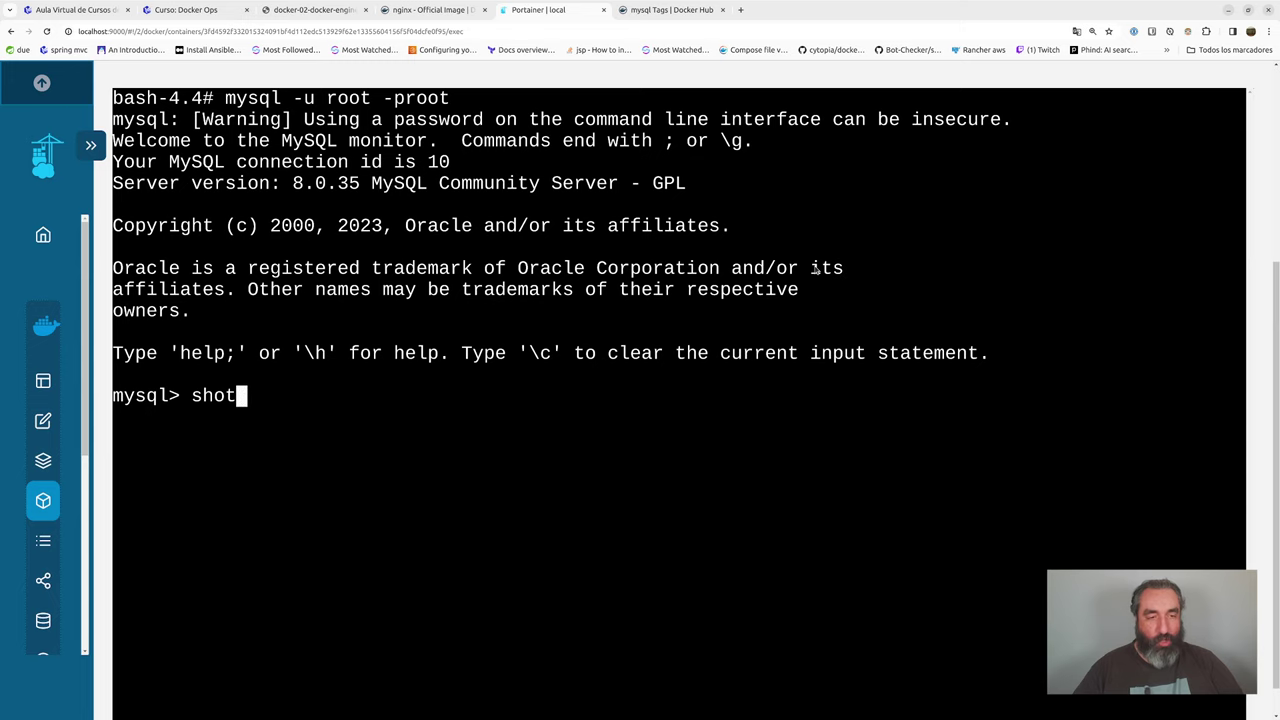
text(w databaseS;)
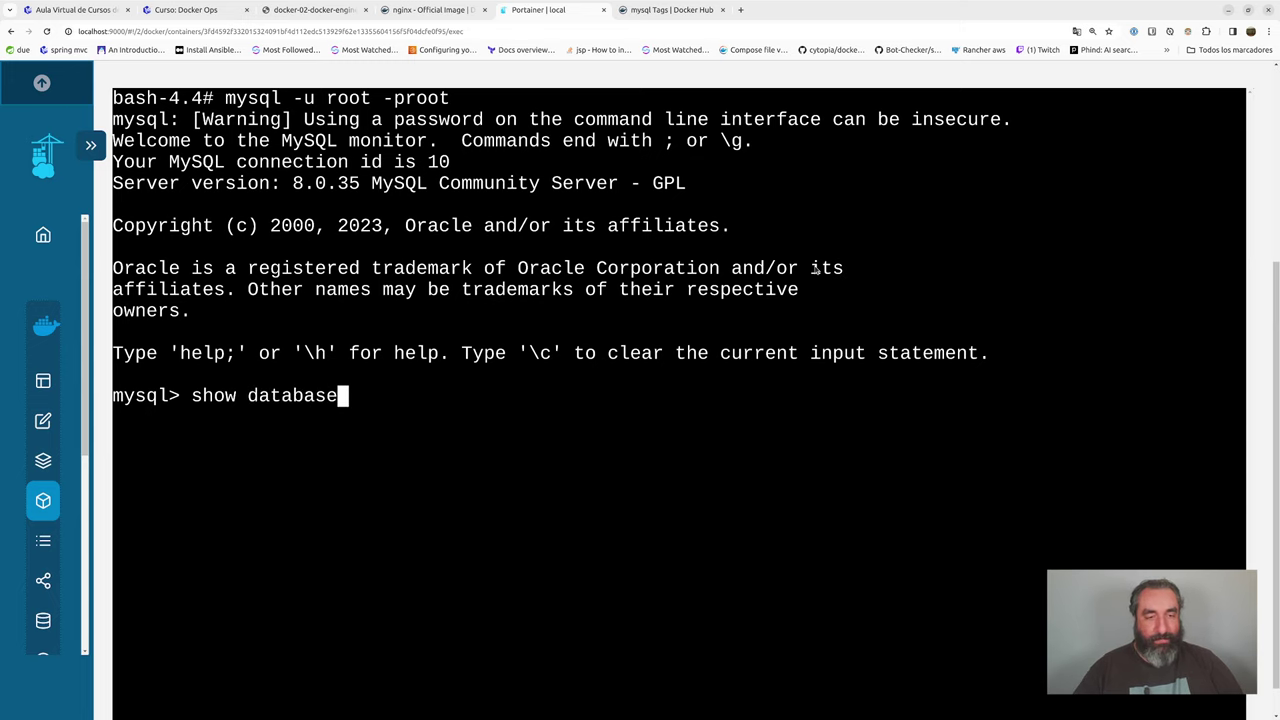
key(BackSpace)
key(BackSpace)
text(s;)
key(Return)
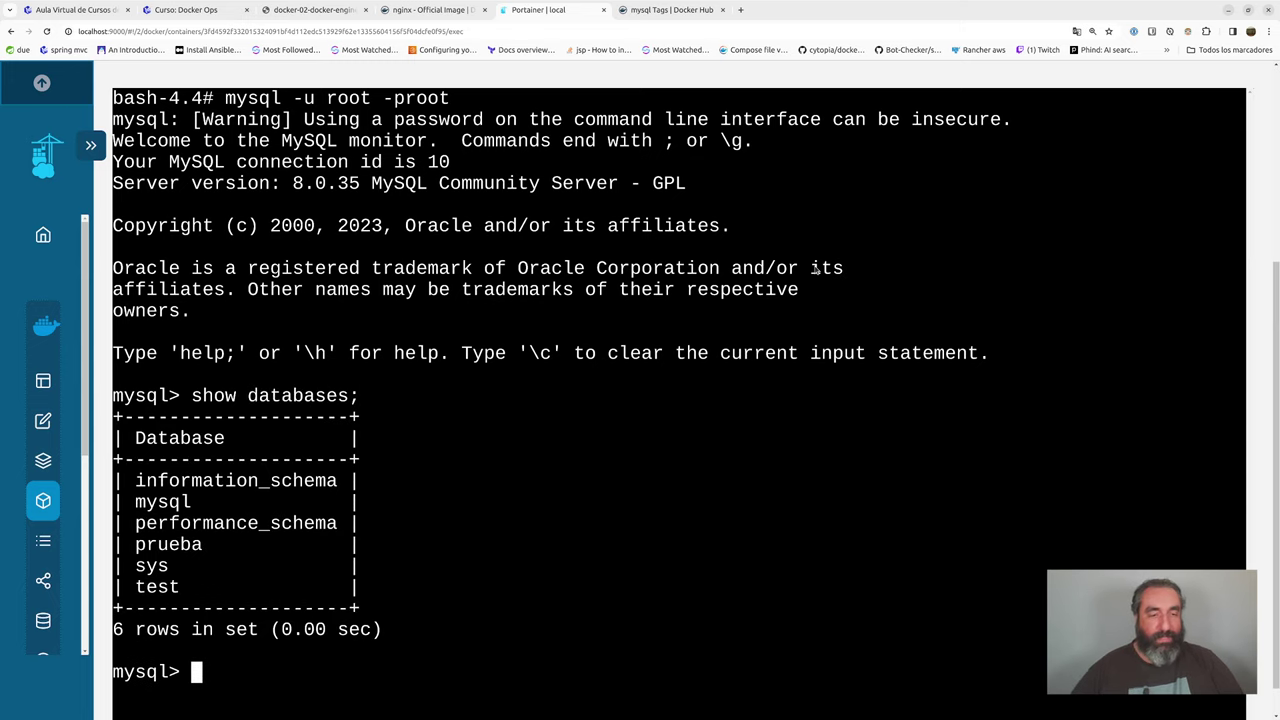
drag(147, 546, 180, 546)
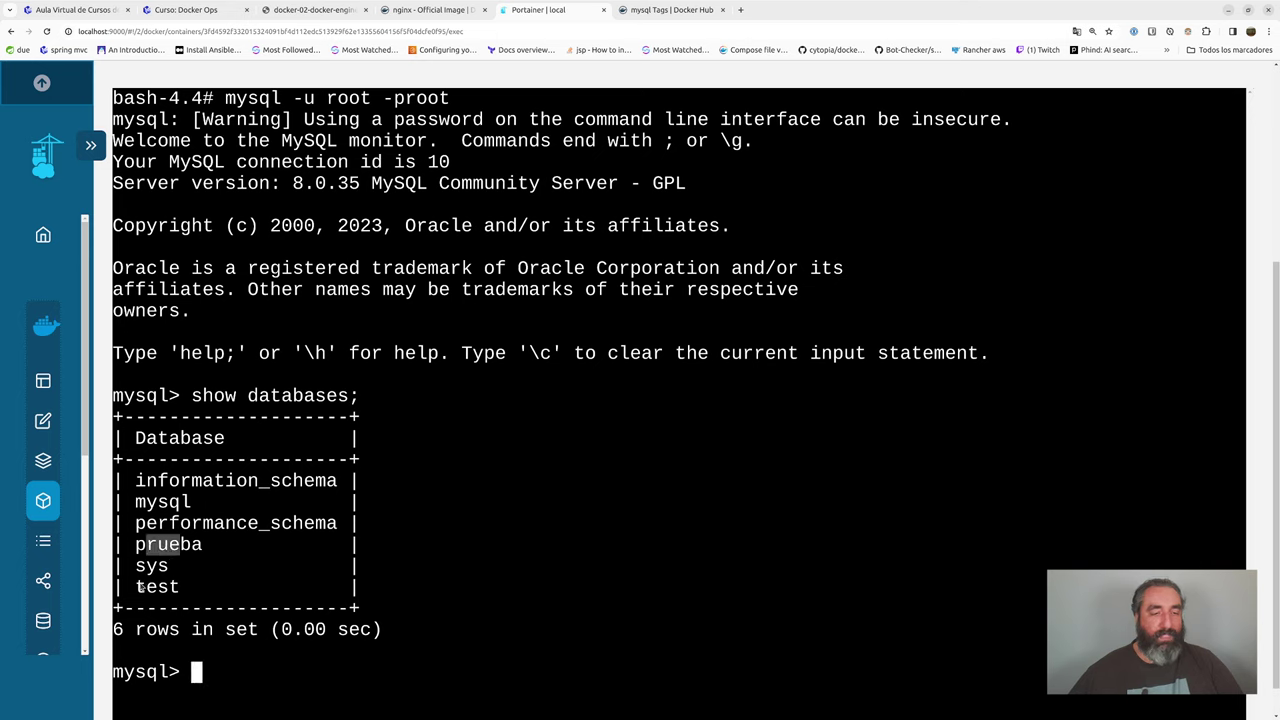
drag(139, 587, 175, 588)
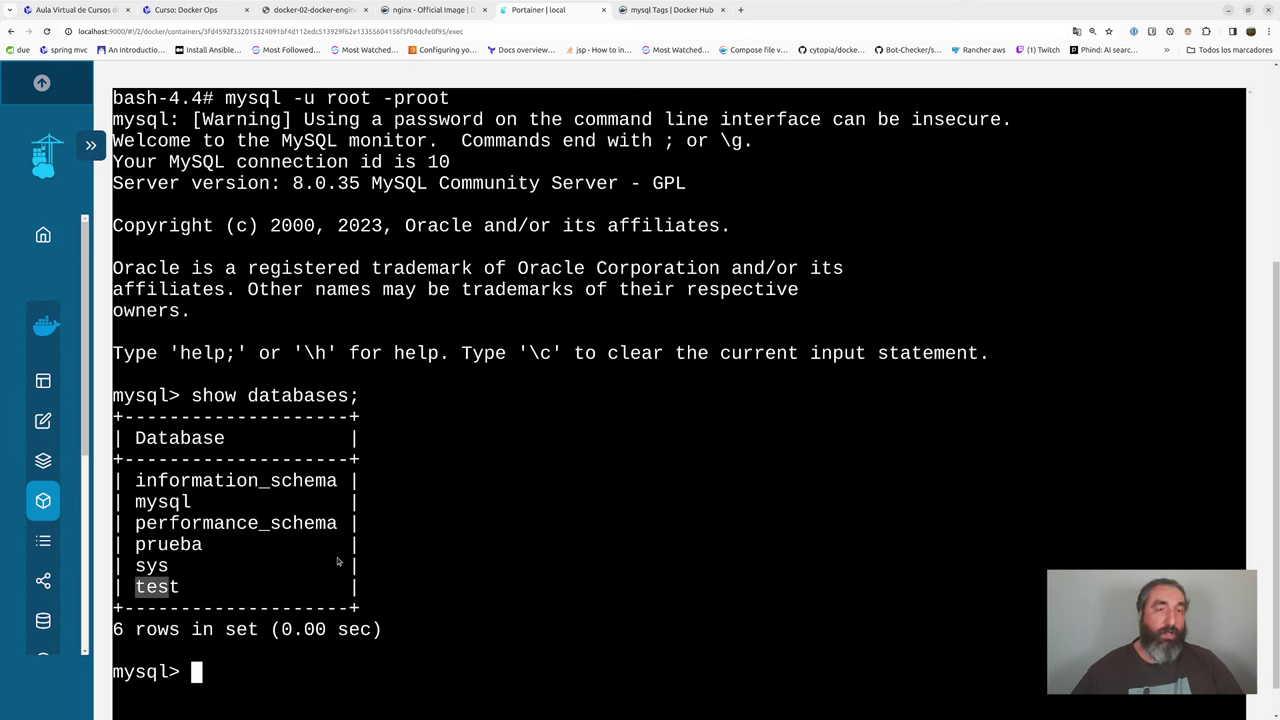
text(exit)
key(Return)
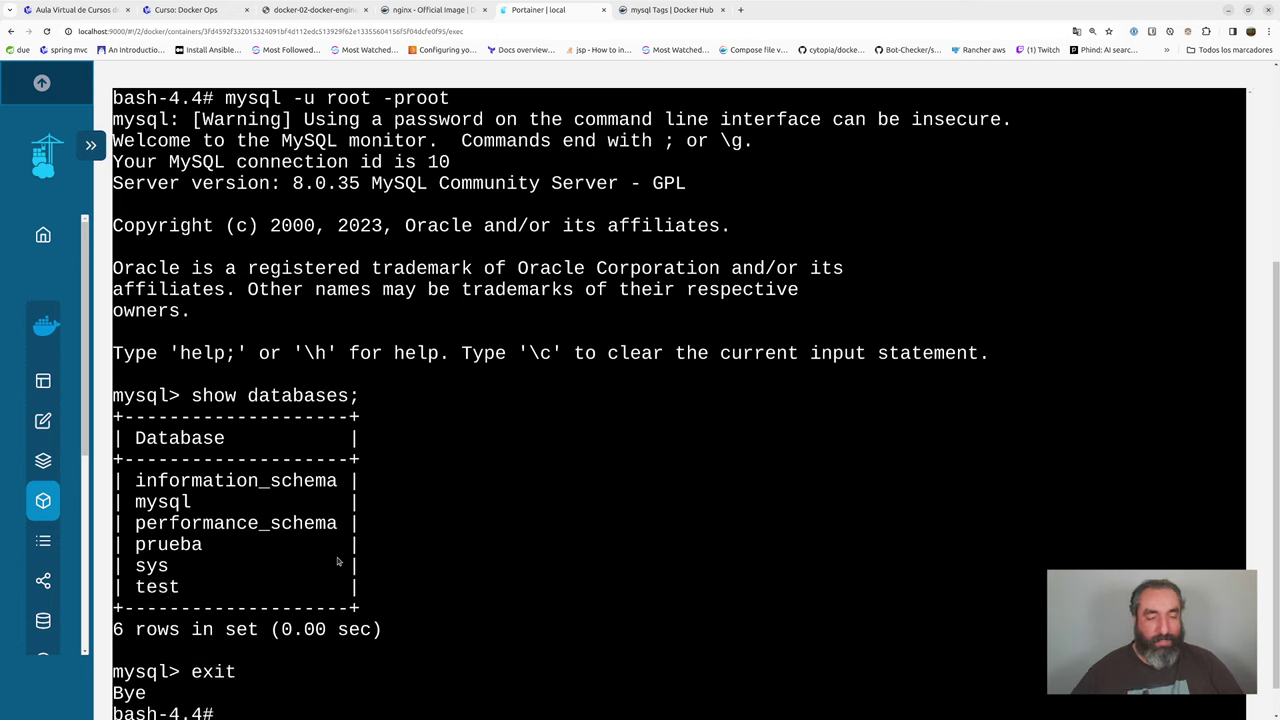
- Log in to MySQL again as the limited user by editing the previous login command
key(Up)
key(BackSpace)
key(BackSpace)
key(BackSpace)
key(BackSpace)
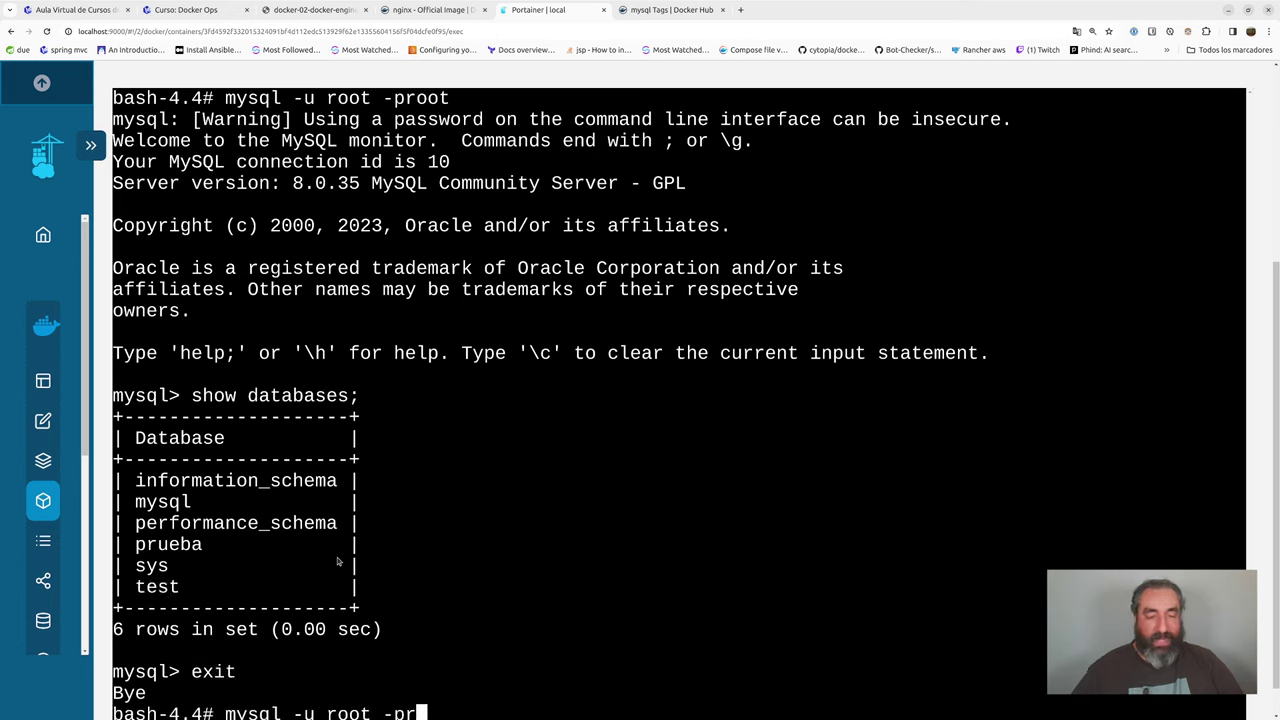
text(test)
key(Left)
key(Left)
key(Left)
key(Left)
key(Left)
key(Left)
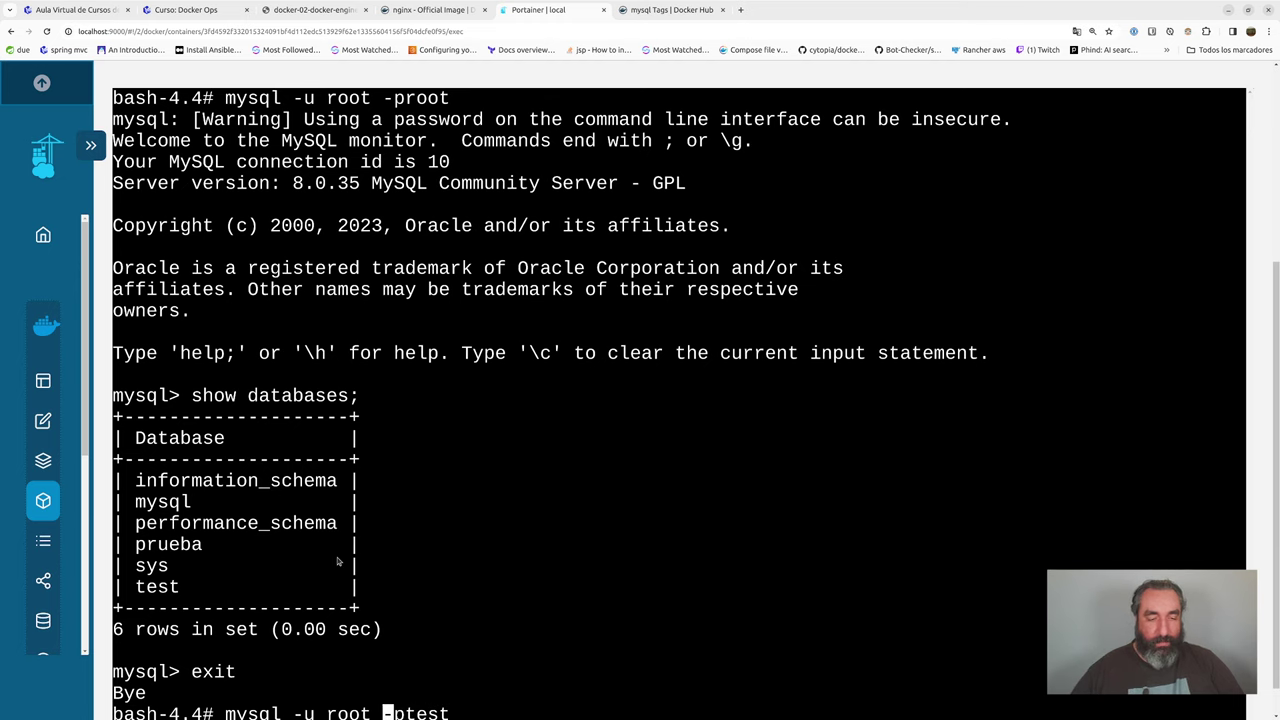
key(BackSpace)
key(BackSpace)
key(BackSpace)
key(BackSpace)
text(test)
key(Return)
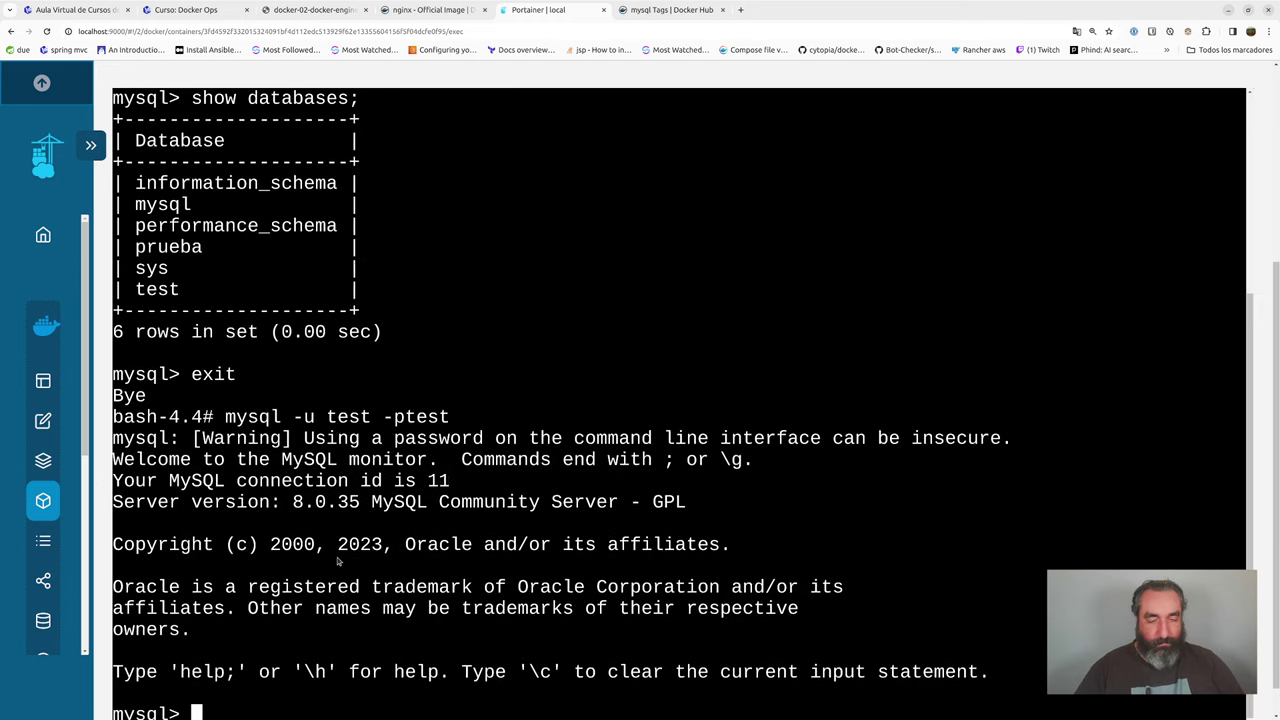
- List this user's three visible databases and switch to the test database
text(exit)
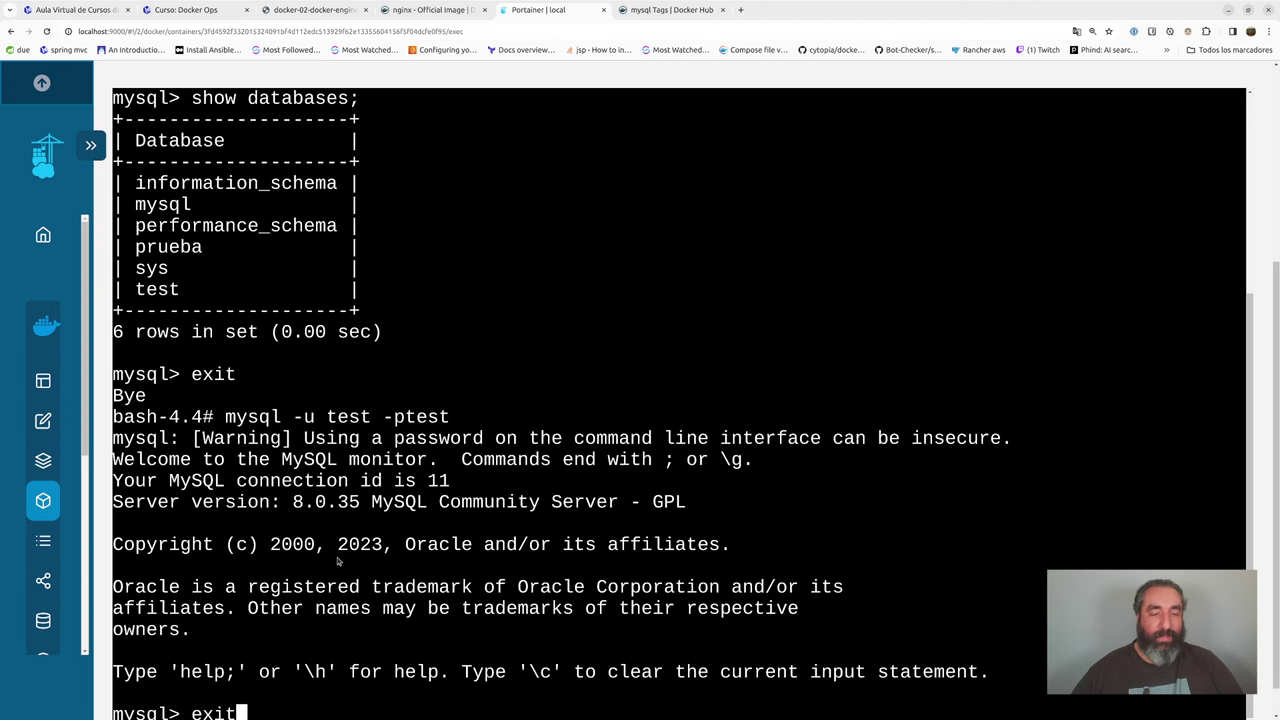
key(Up)
key(Up)
key(Return)
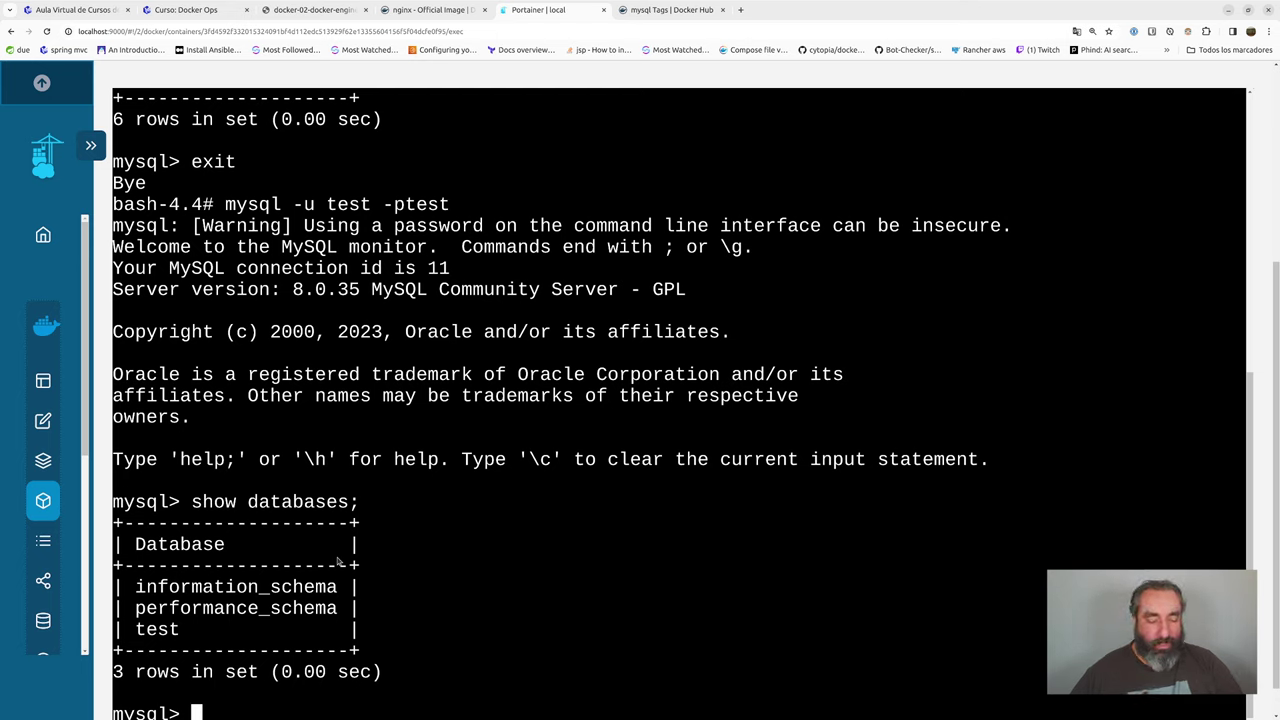
text(use test)
key(Return)
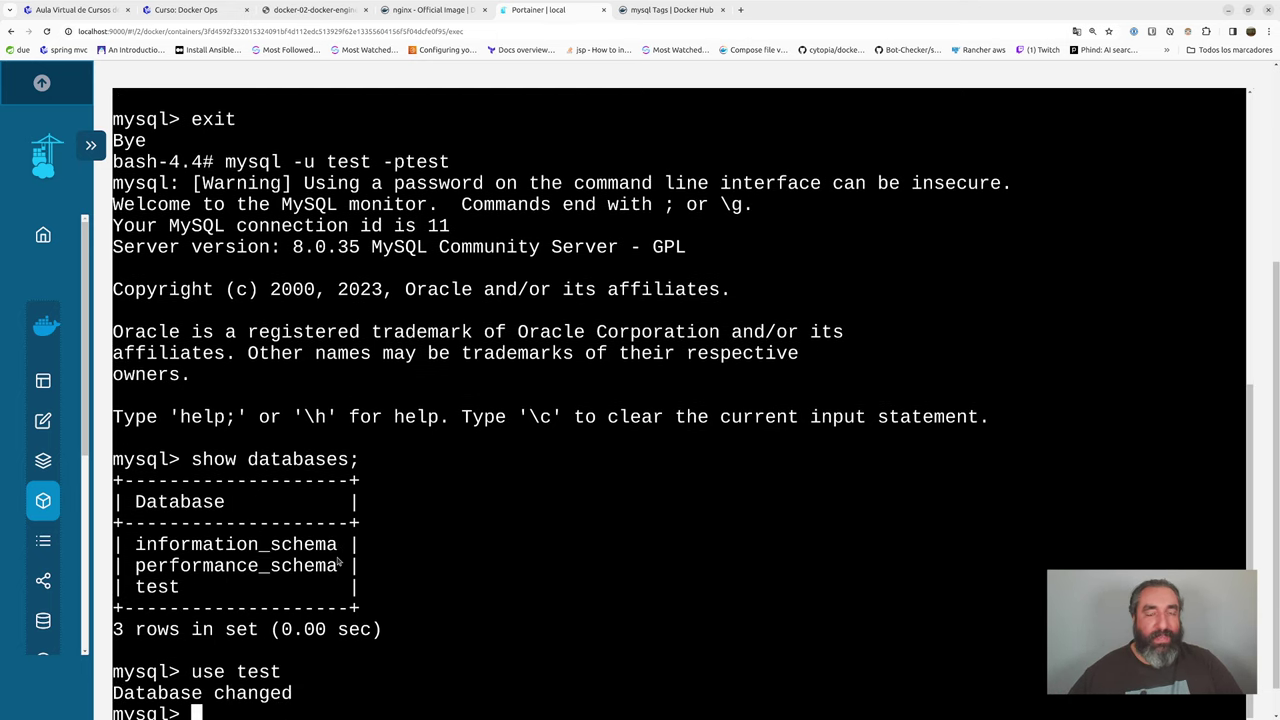
scroll(1239, 253, up, 3)
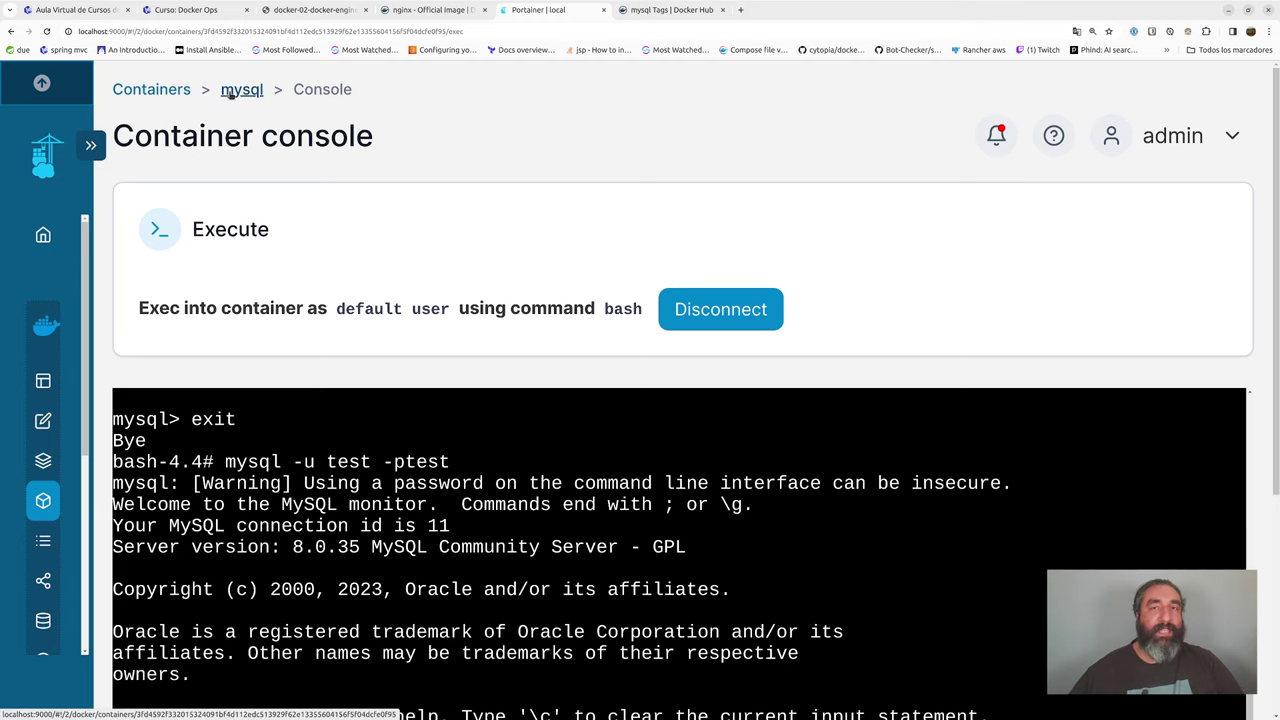
- From the container list, remove the mysql container along with its non-persistent volumes
click(230, 90)
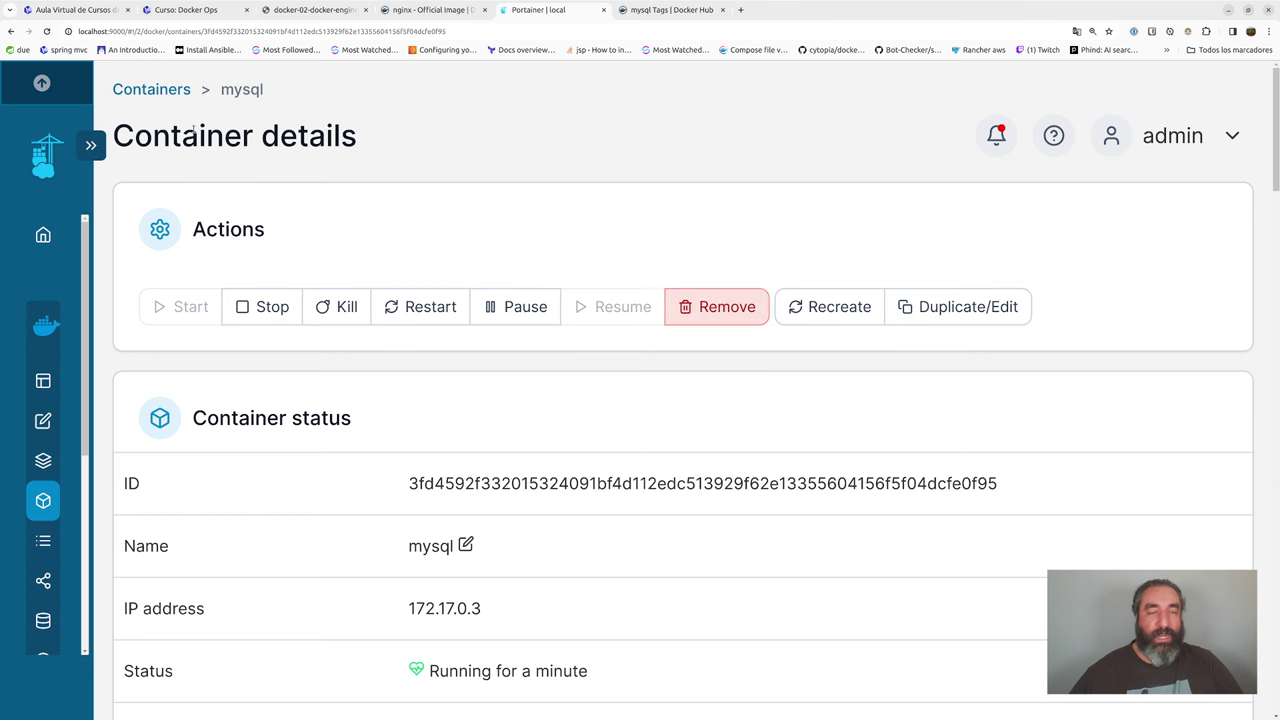
click(151, 89)
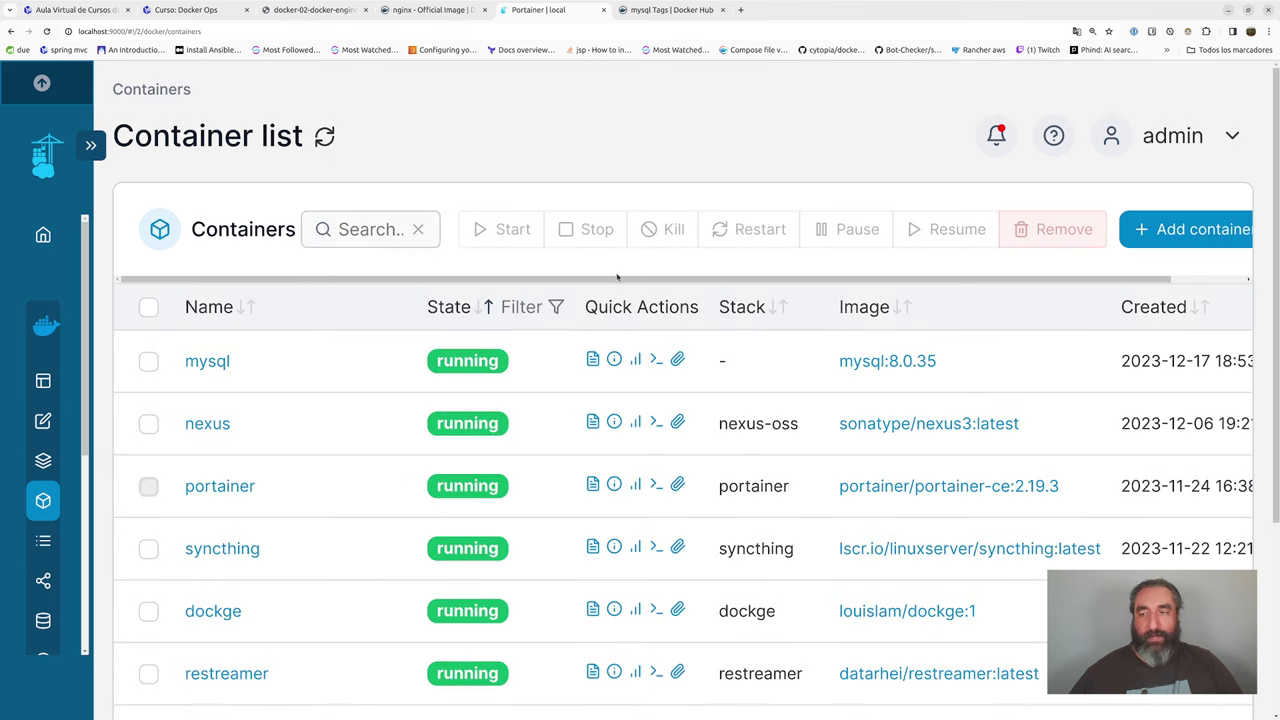
click(148, 361)
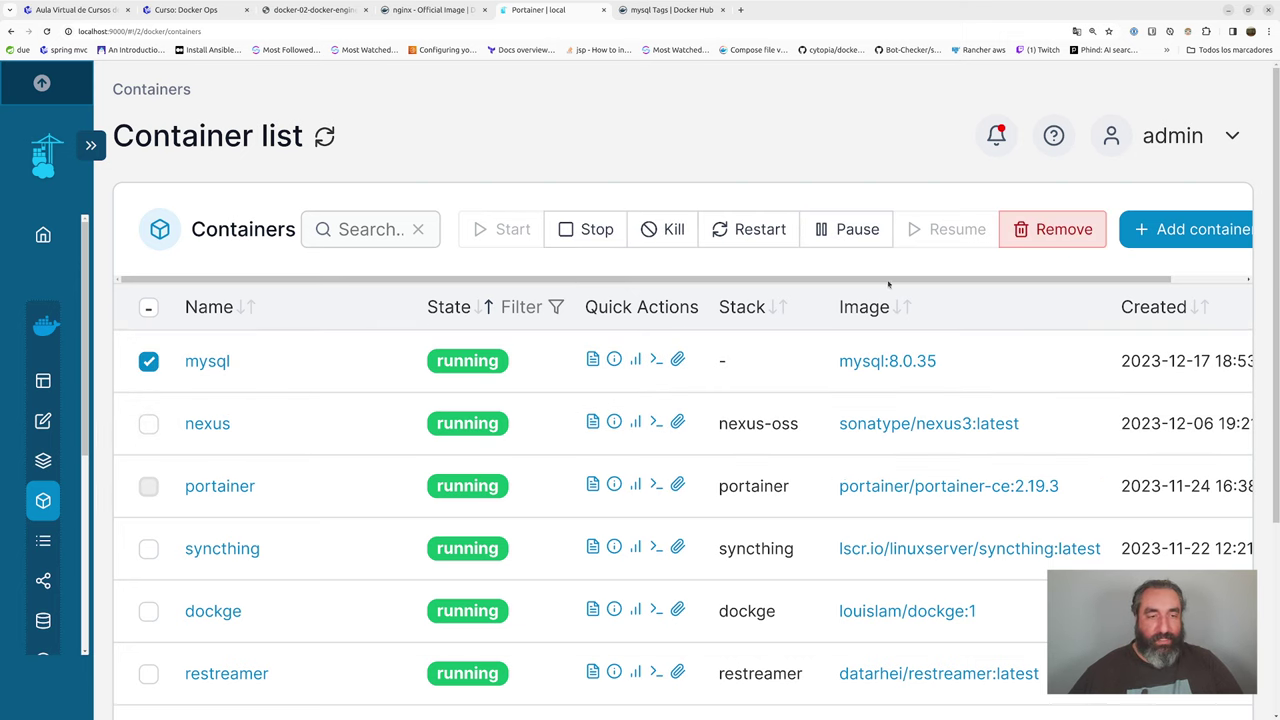
click(1060, 229)
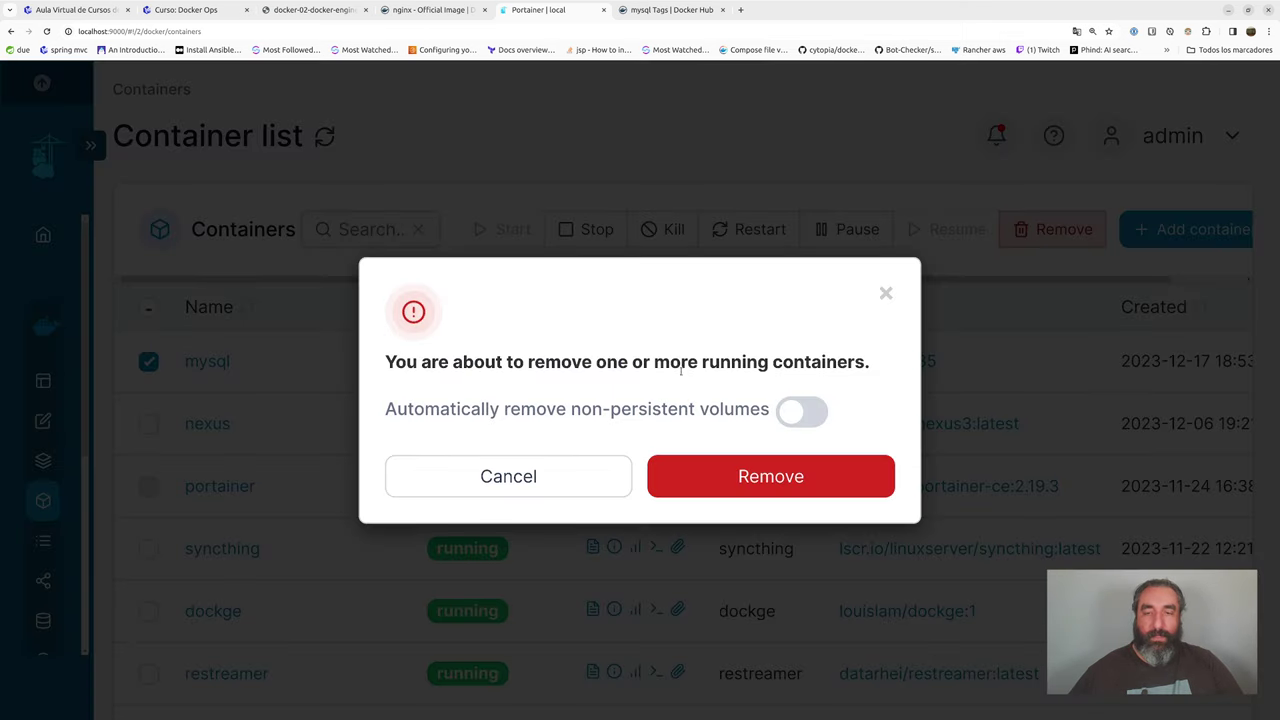
click(799, 414)
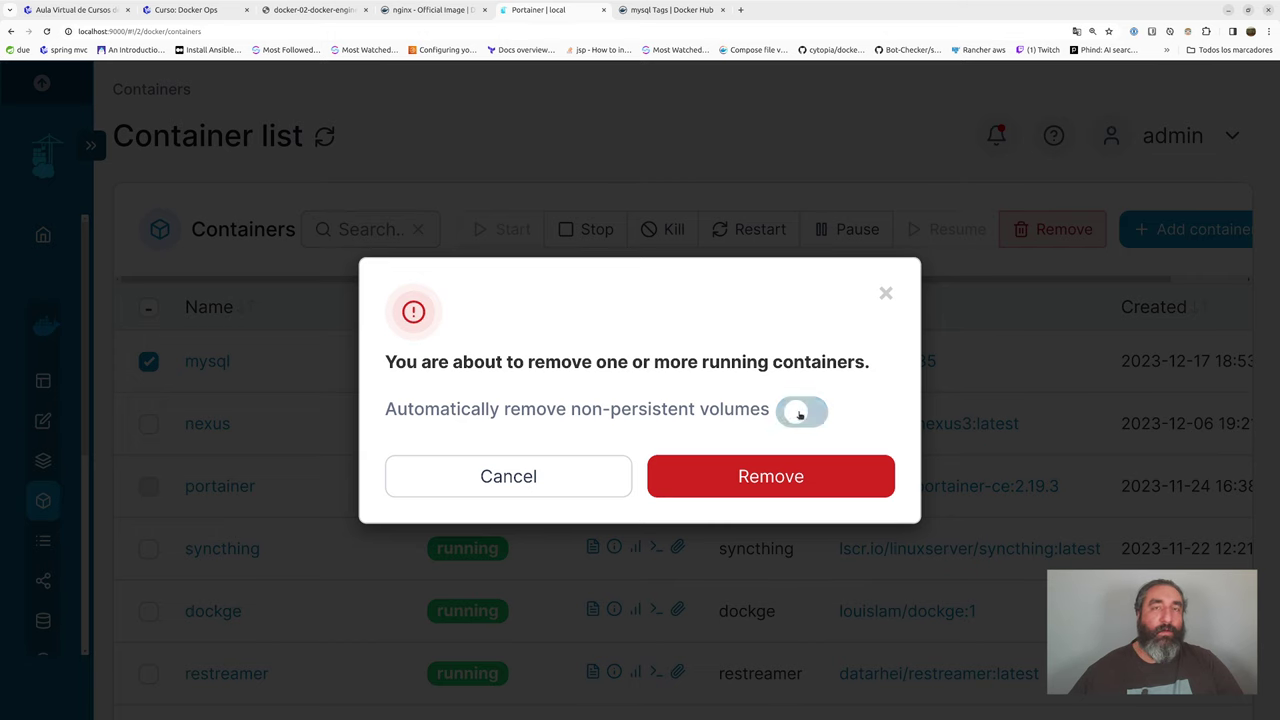
click(790, 479)
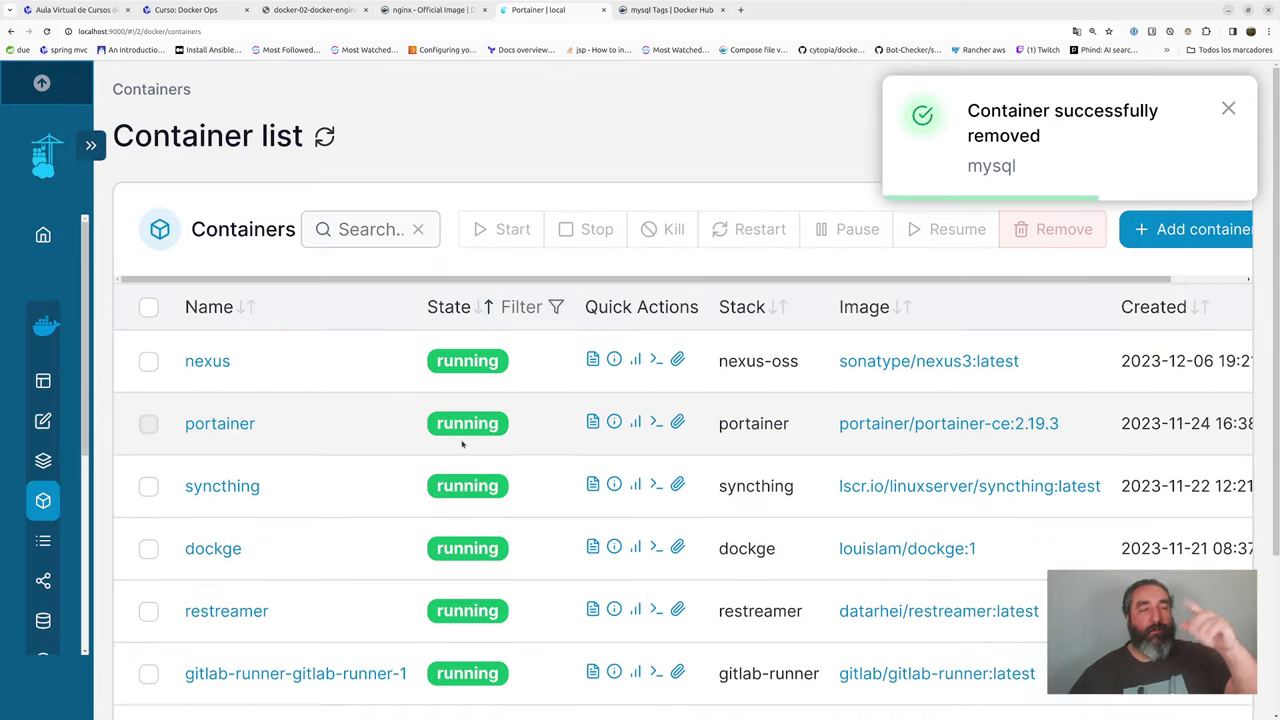